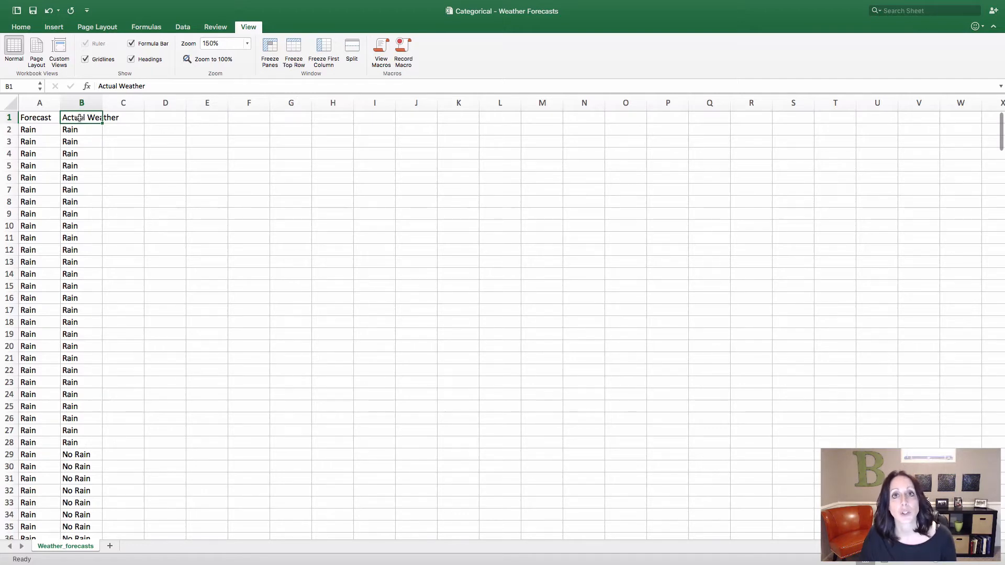
Use an advanced filter to copy only the unique records of the Actual Weather column, B1:B366, to cell D1
{"action": "key", "text": "ctrl+shift+Down"}
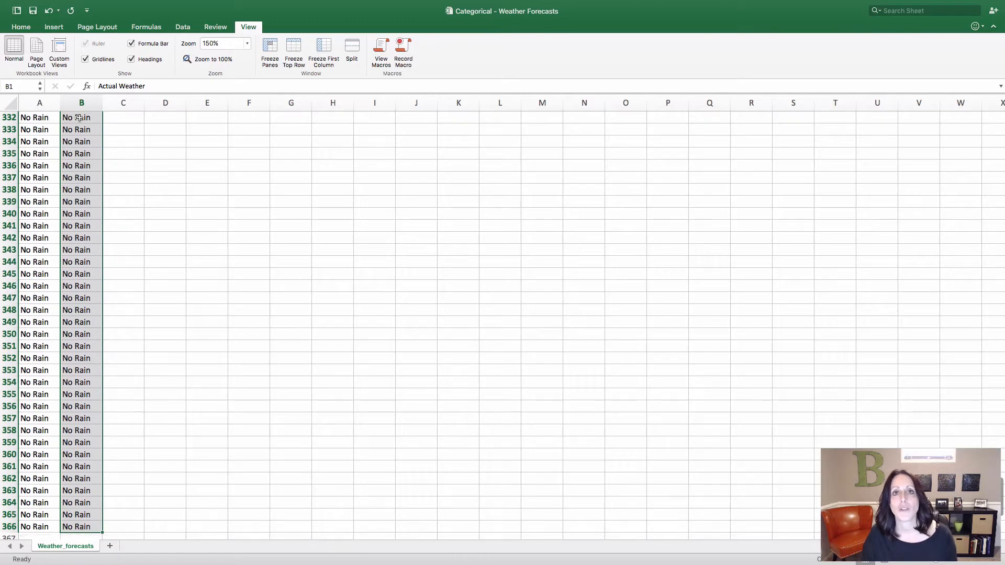
{"action": "scroll", "coordinate": [237, 220], "scroll_direction": "up", "scroll_amount": 20}
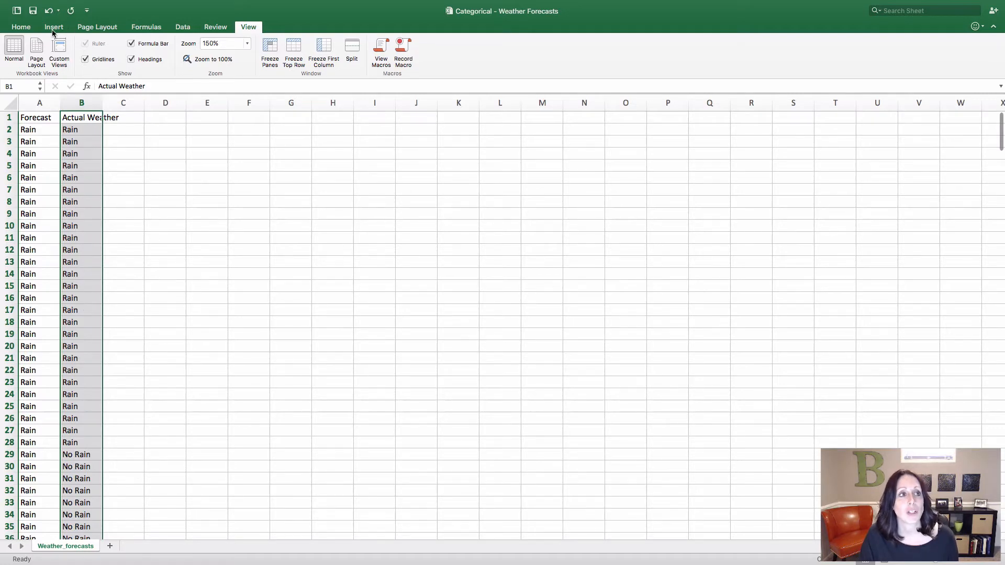
{"action": "left_click", "coordinate": [189, 29]}
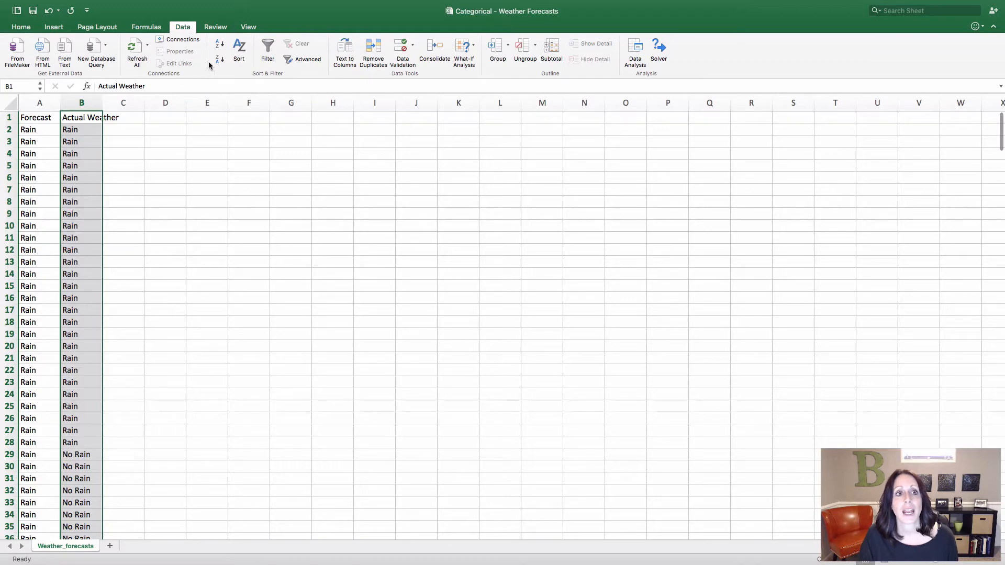
{"action": "left_click", "coordinate": [293, 59]}
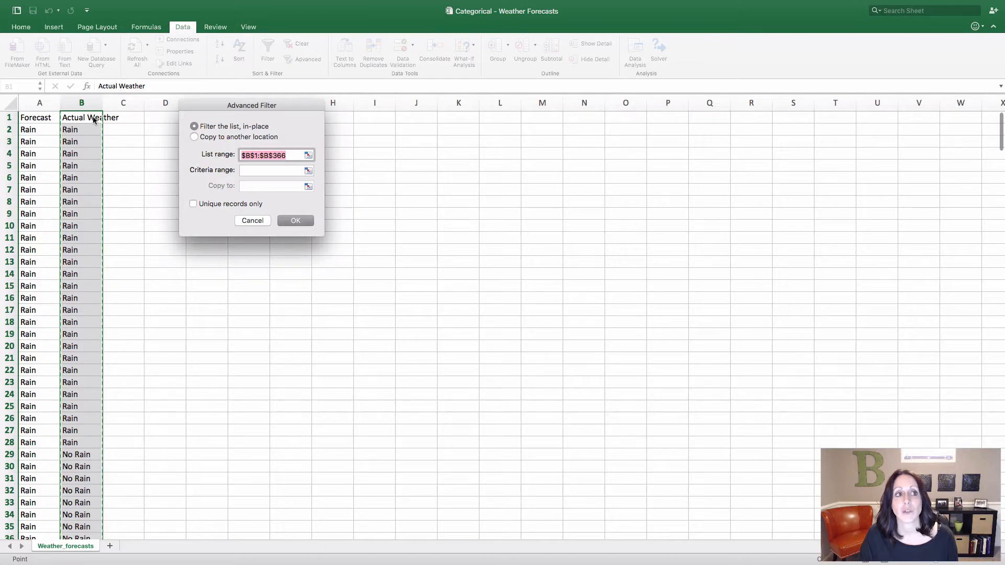
{"action": "left_click", "coordinate": [194, 136]}
{"action": "left_click_drag", "start_coordinate": [226, 103], "coordinate": [294, 126]}
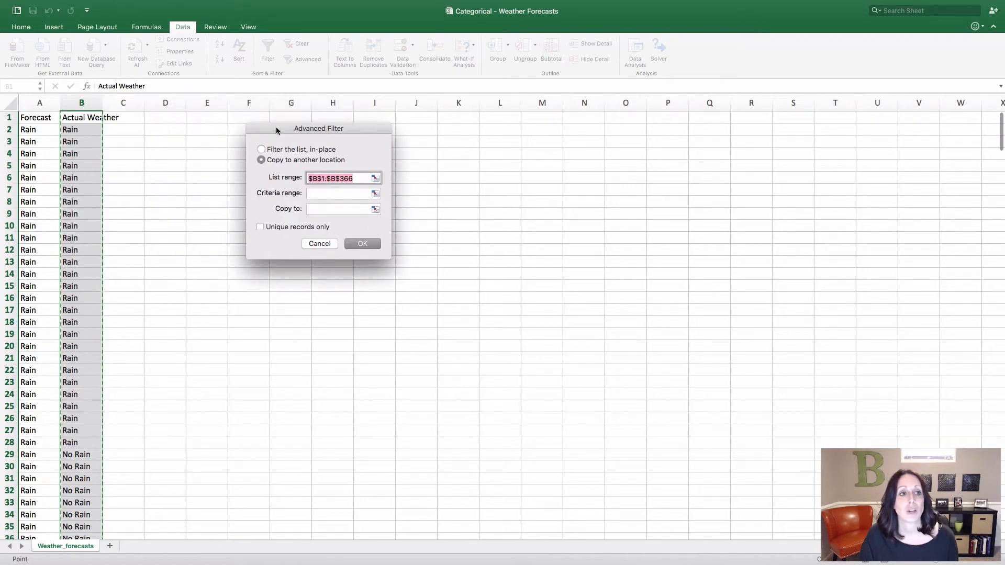
{"action": "left_click", "coordinate": [316, 211]}
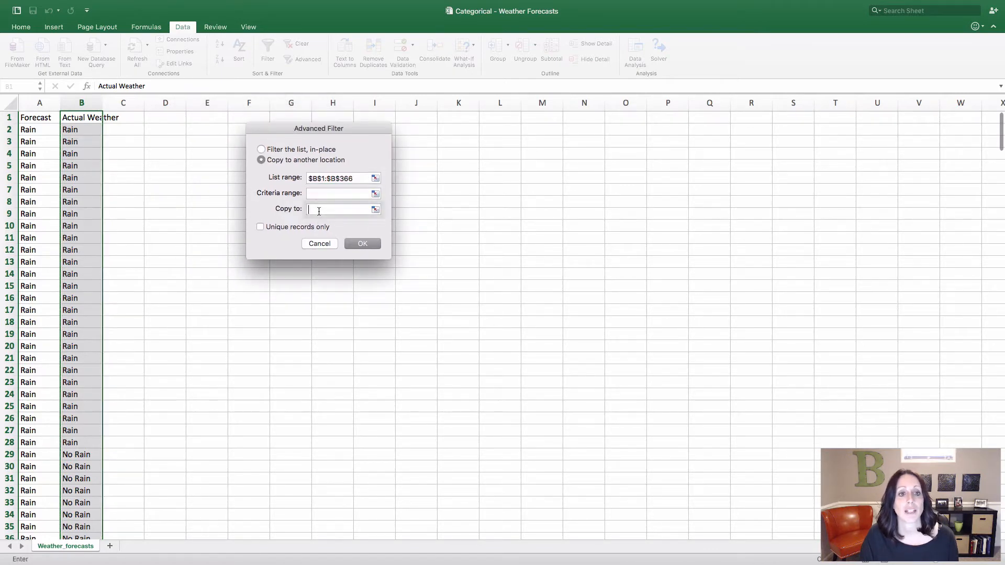
{"action": "left_click", "coordinate": [168, 119]}
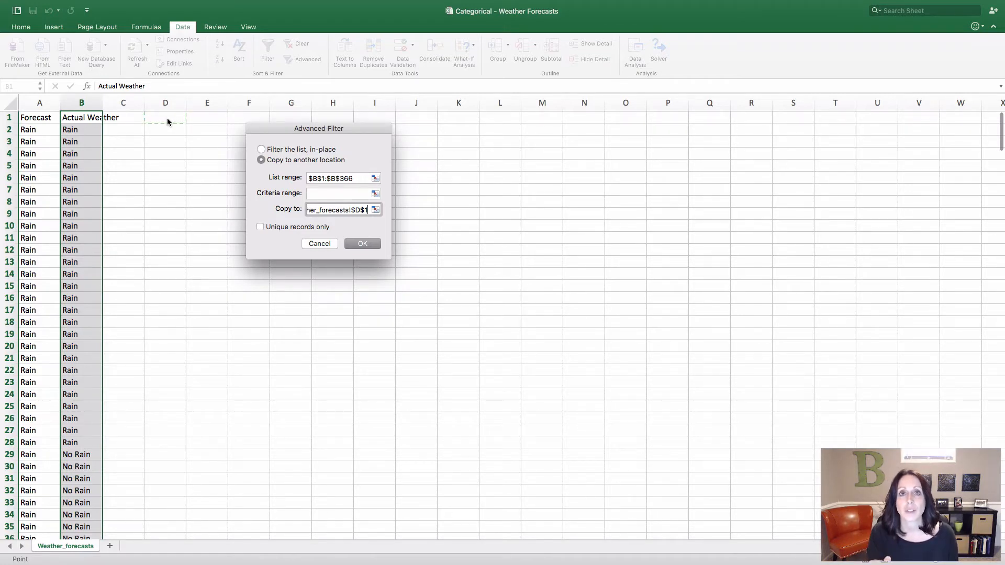
{"action": "left_click", "coordinate": [260, 228]}
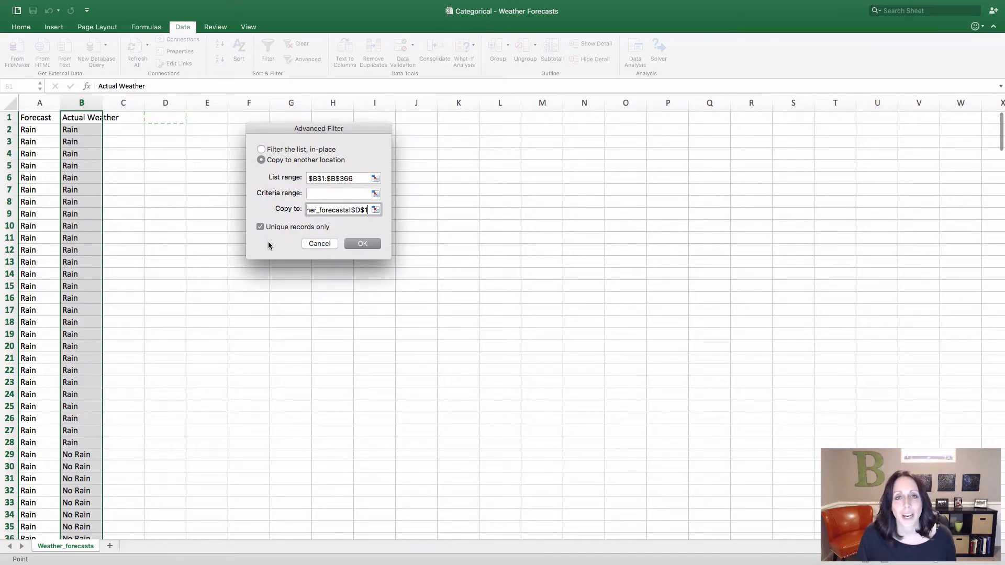
{"action": "left_click", "coordinate": [363, 243]}
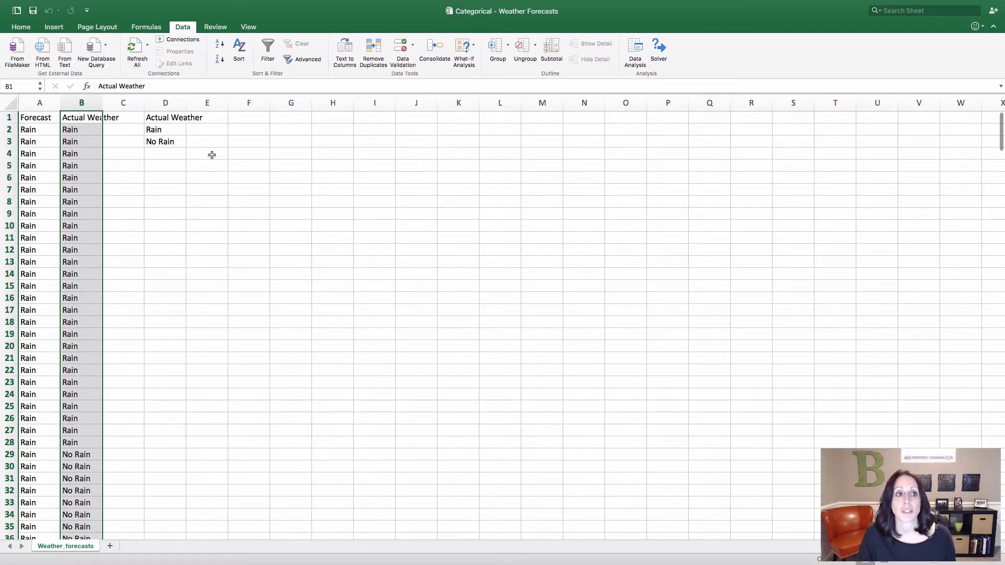
Widen column D to fit its header and add the headers Frequency, Relative Freq. (Dec) and Relative Freq. (%) in E1:G1
{"action": "left_click_drag", "start_coordinate": [186, 103], "coordinate": [210, 104]}
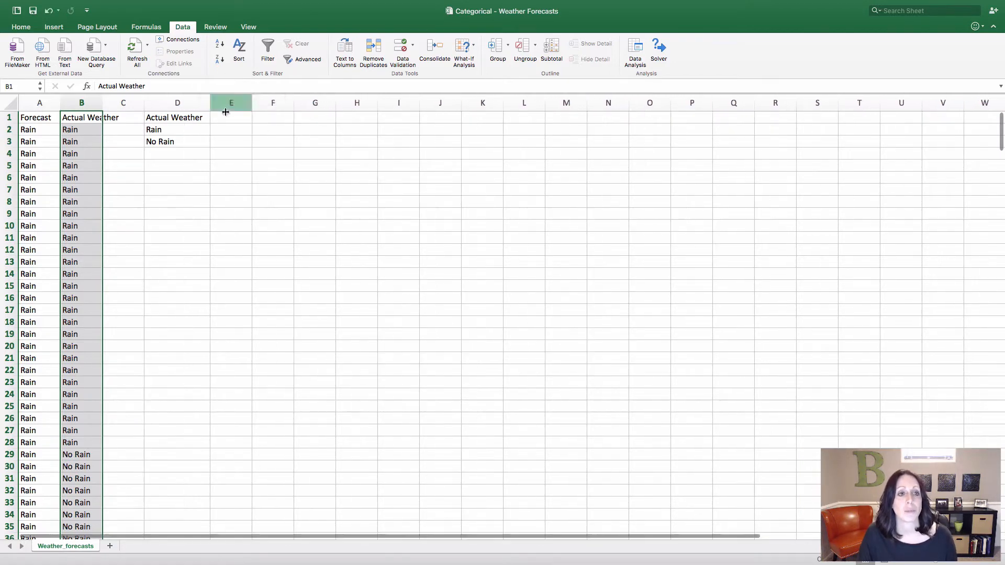
{"action": "left_click", "coordinate": [226, 103]}
{"action": "left_click", "coordinate": [231, 117]}
{"action": "key", "text": "super+f"}
{"action": "type", "text": "requency"}
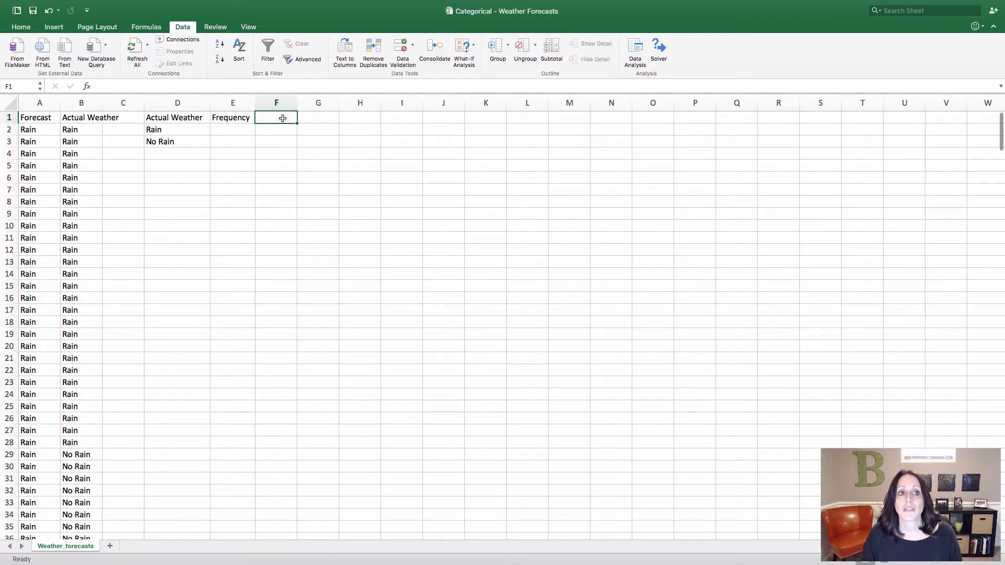
{"action": "type", "text": "Relative Freq. (Dec"}
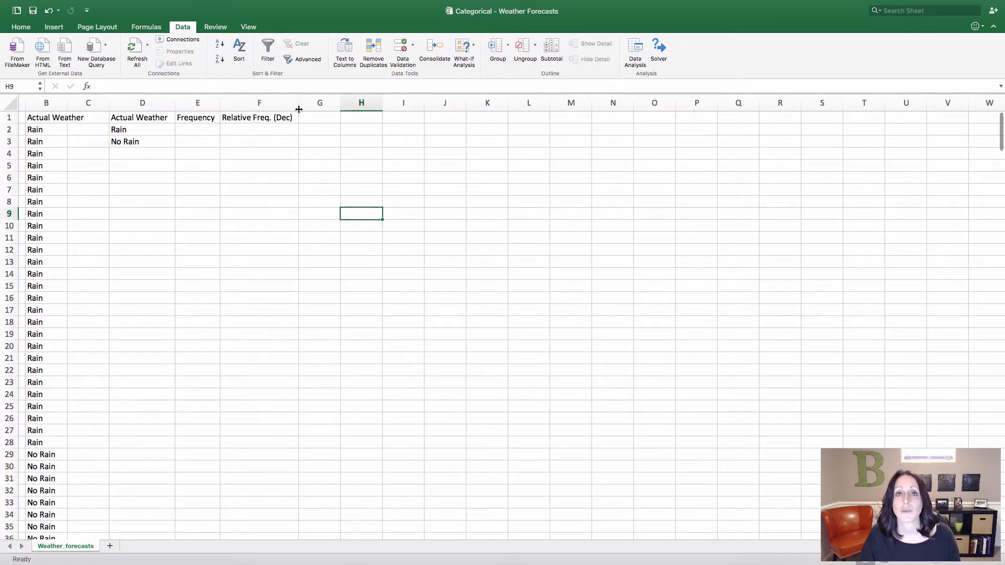
{"action": "left_click", "coordinate": [244, 118]}
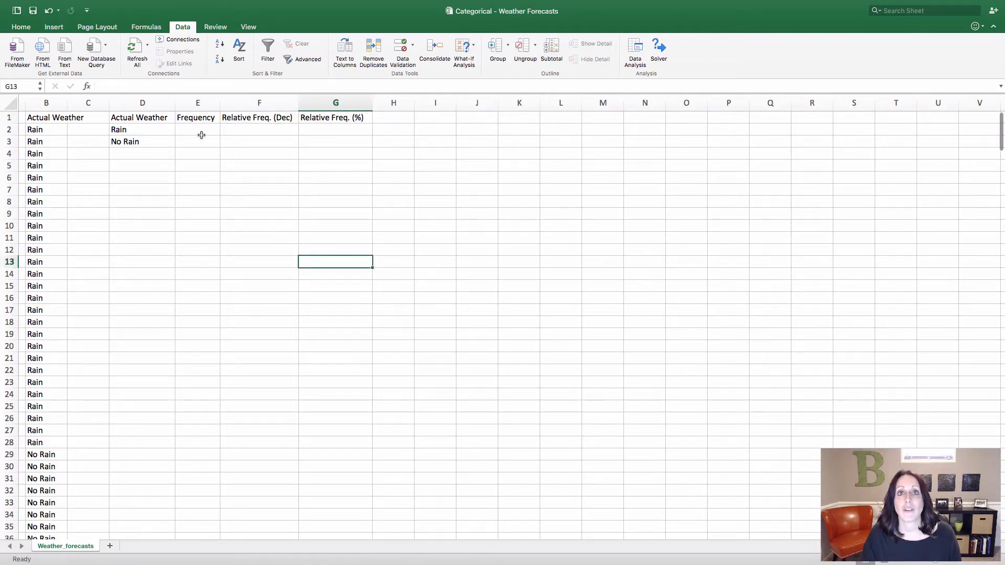
Label the row below the weather categories Sum in cell D4
{"action": "left_click", "coordinate": [133, 157]}
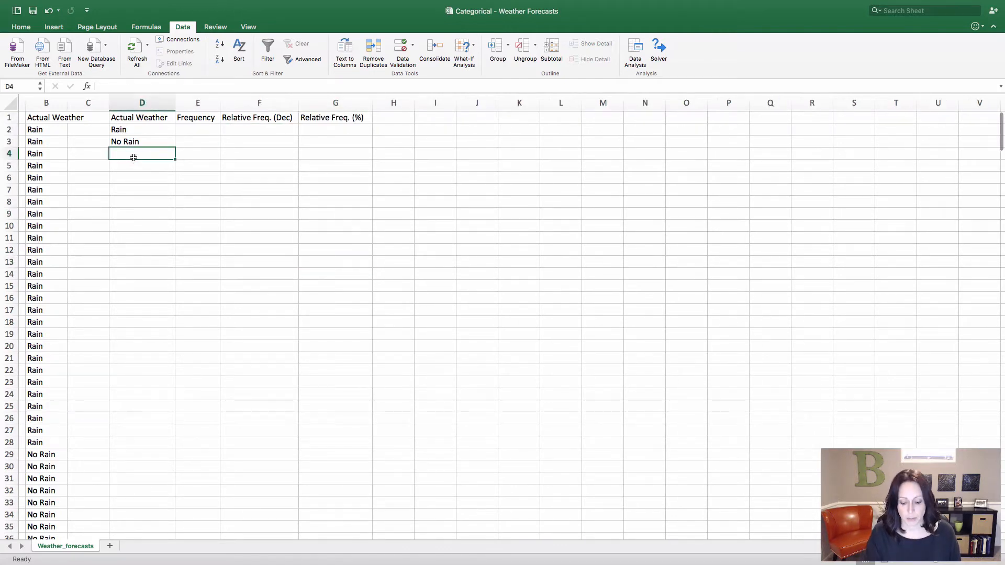
{"action": "type", "text": "Sum"}
{"action": "key", "text": "Tab"}
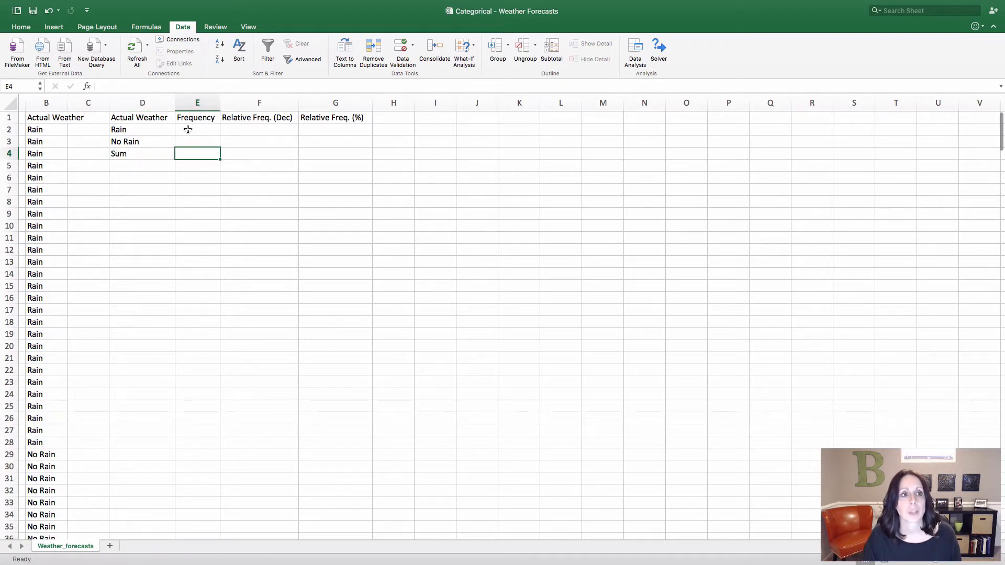
Count the rainy days in E2 with the formula =COUNTIFS(B1:B366,D2)
{"action": "key", "text": "Up"}
{"action": "key", "text": "Up"}
{"action": "type", "text": "=so"}
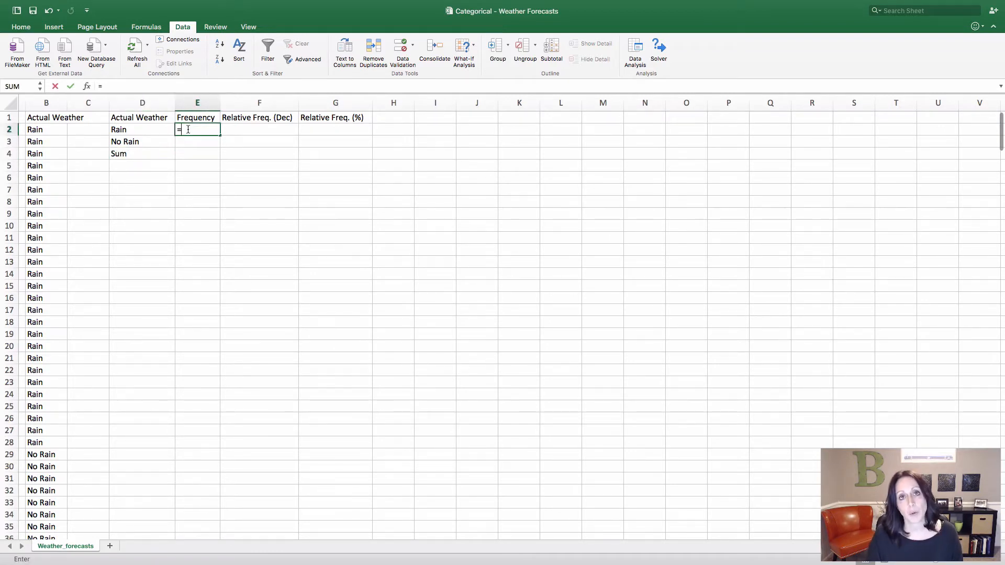
{"action": "key", "text": "BackSpace"}
{"action": "key", "text": "BackSpace"}
{"action": "type", "text": "c"}
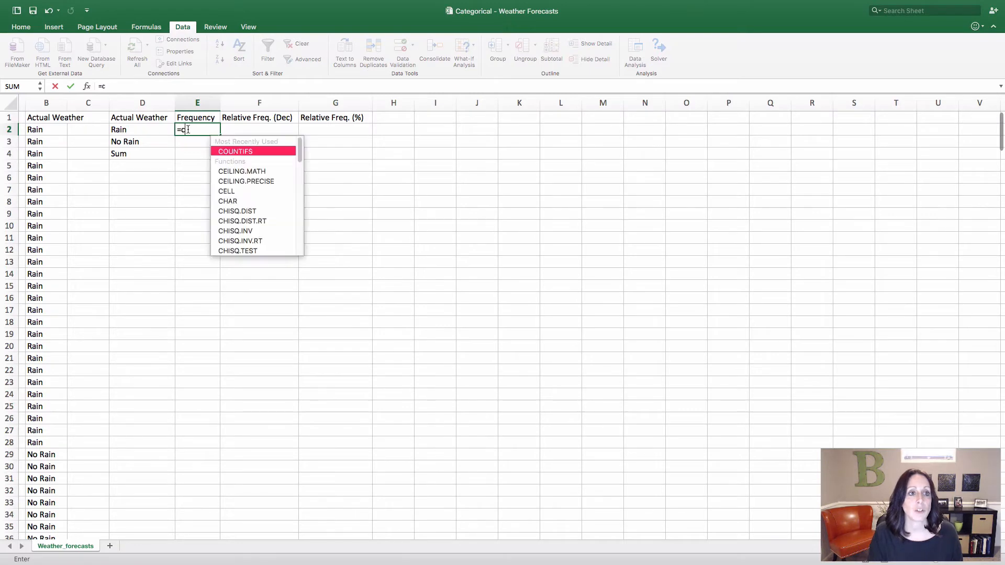
{"action": "type", "text": "ountif"}
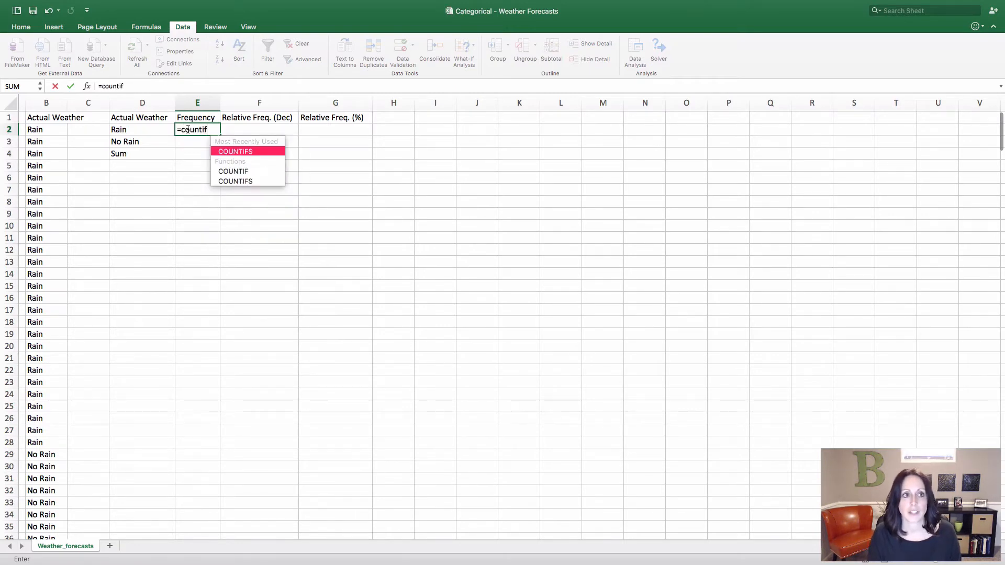
{"action": "type", "text": "s("}
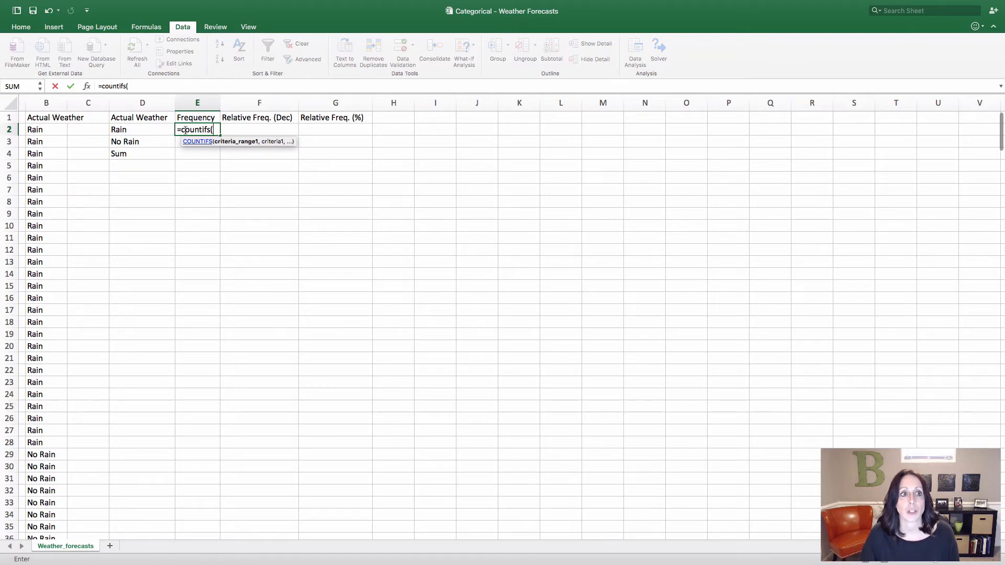
{"action": "left_click", "coordinate": [46, 118]}
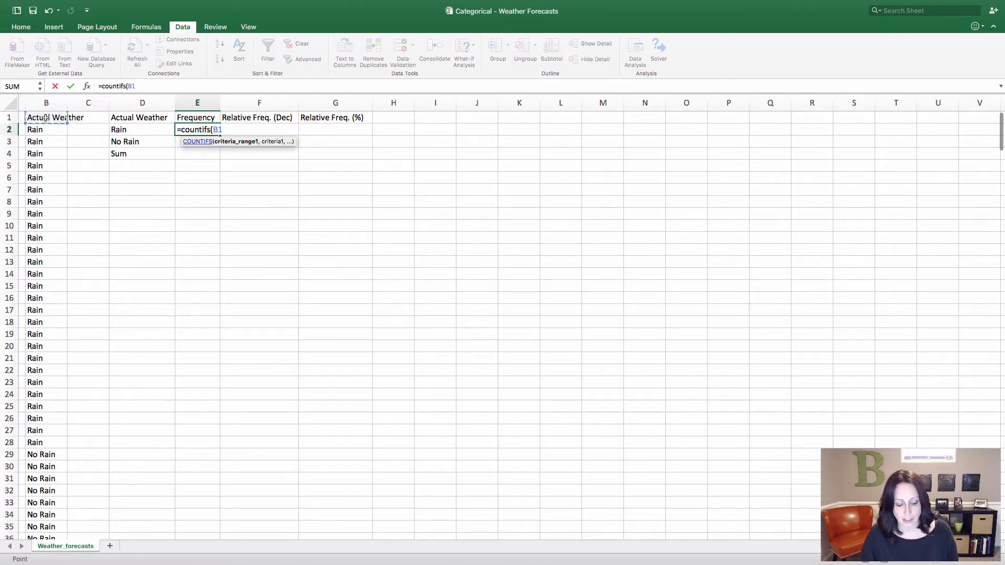
{"action": "key", "text": "ctrl+shift+Down"}
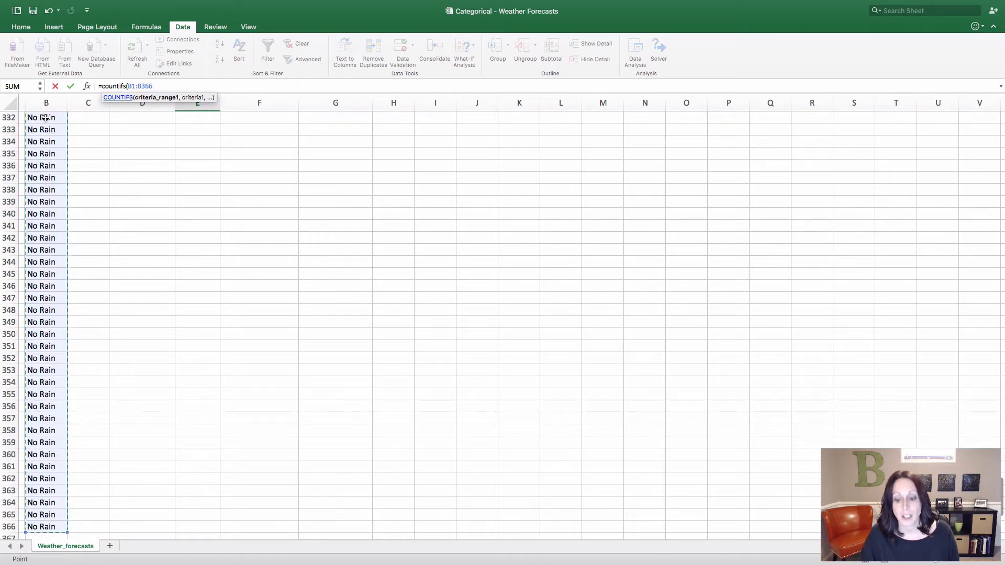
{"action": "type", "text": ","}
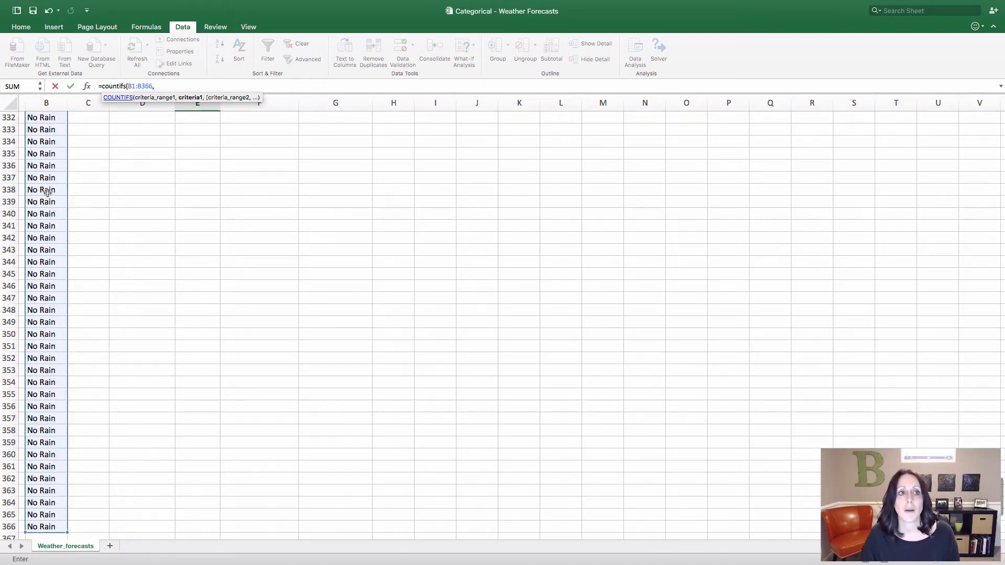
{"action": "scroll", "coordinate": [188, 176], "scroll_direction": "up", "scroll_amount": 10}
{"action": "scroll", "coordinate": [188, 174], "scroll_direction": "up", "scroll_amount": 20}
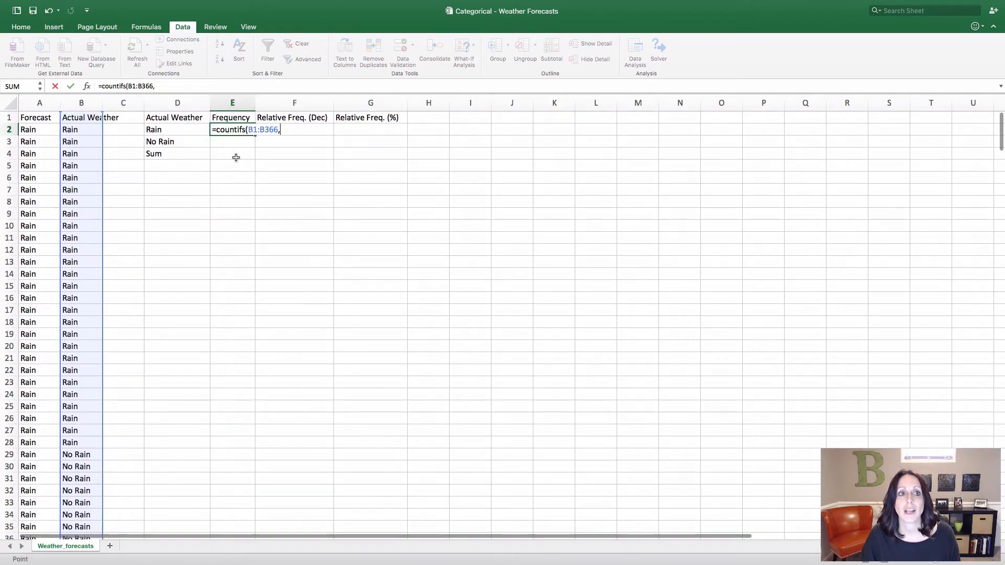
{"action": "left_click", "coordinate": [175, 130]}
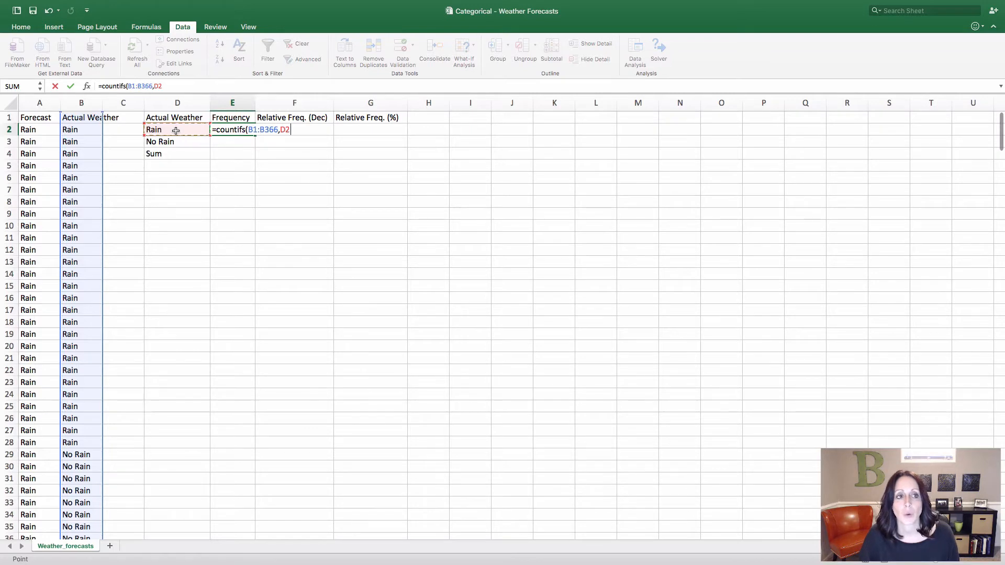
{"action": "type", "text": ")"}
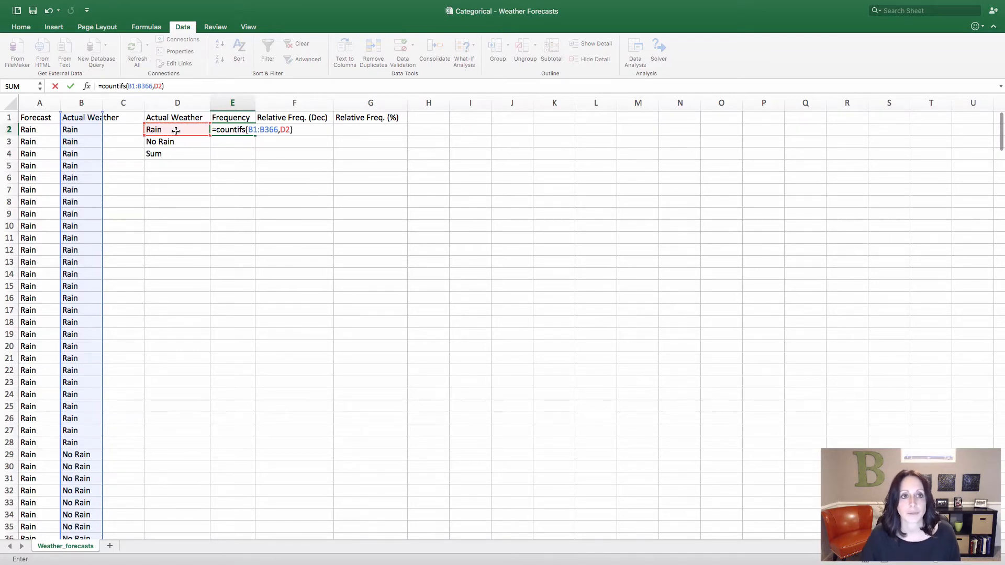
{"action": "key", "text": "Return"}
Fill the count formula from E2 down to E3 and total the frequencies in E4 with =SUM(E2:E3)
{"action": "left_click", "coordinate": [228, 130]}
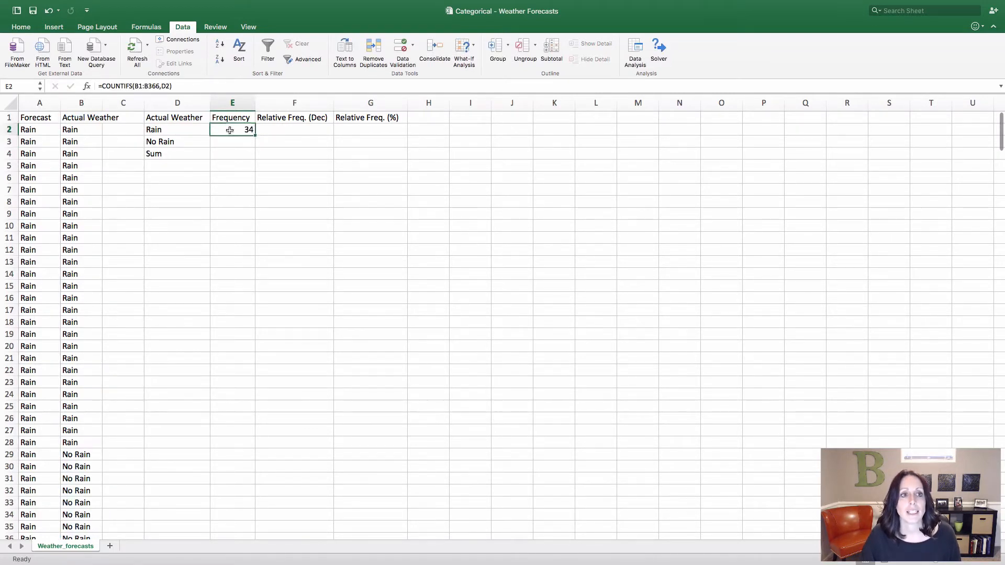
{"action": "left_click_drag", "start_coordinate": [258, 134], "coordinate": [257, 147]}
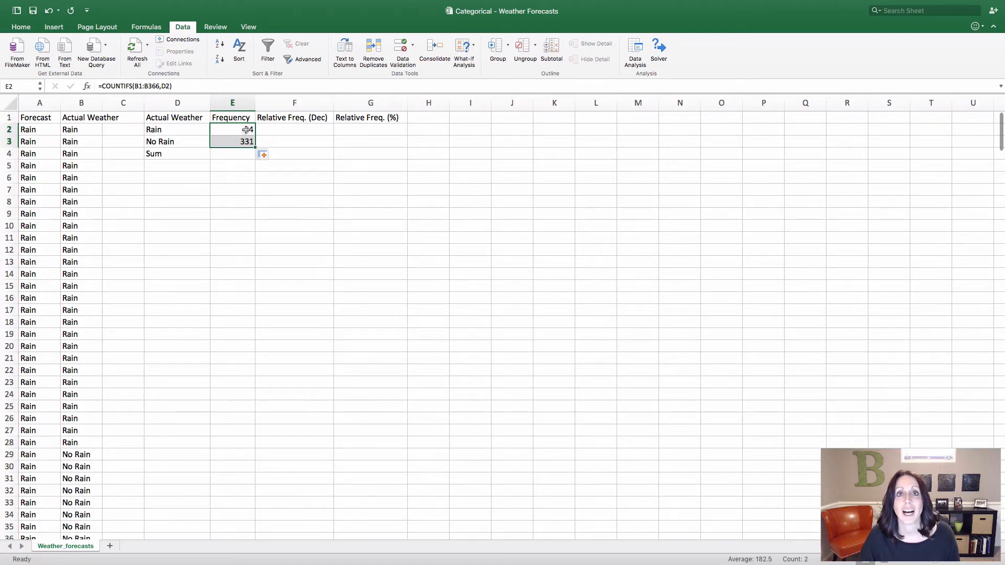
{"action": "left_click", "coordinate": [236, 153]}
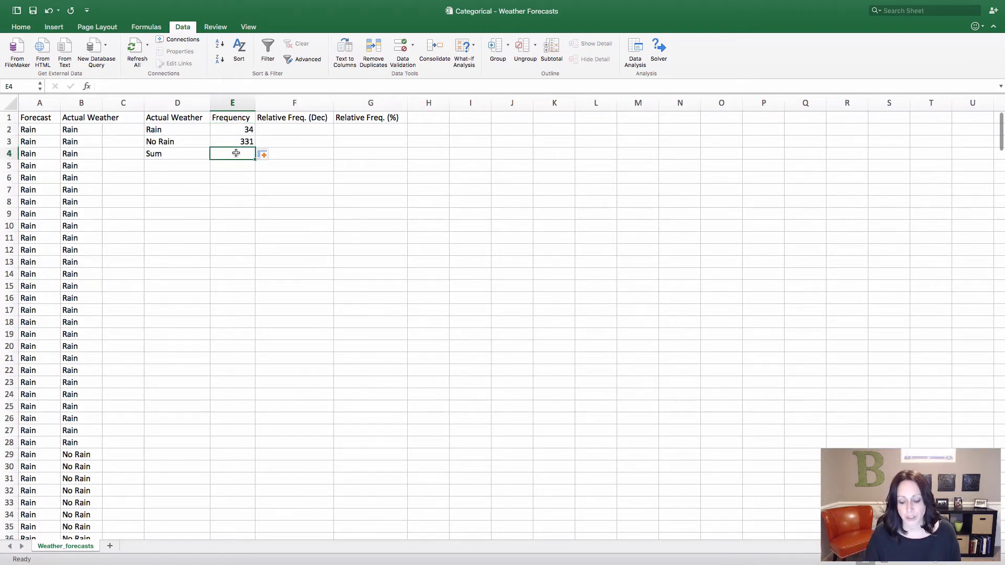
{"action": "type", "text": "=sum"}
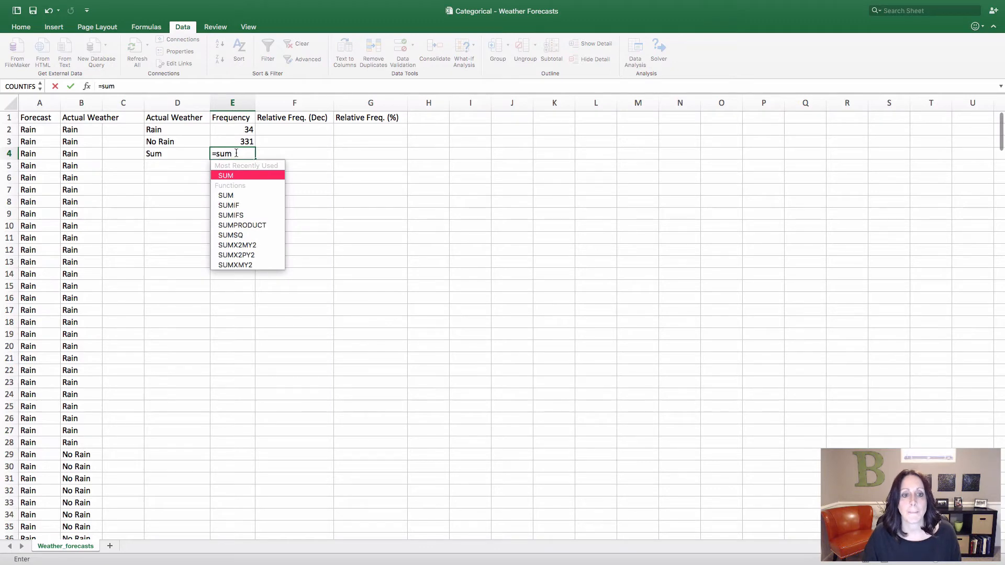
{"action": "type", "text": "("}
{"action": "left_click_drag", "start_coordinate": [242, 130], "coordinate": [240, 140]}
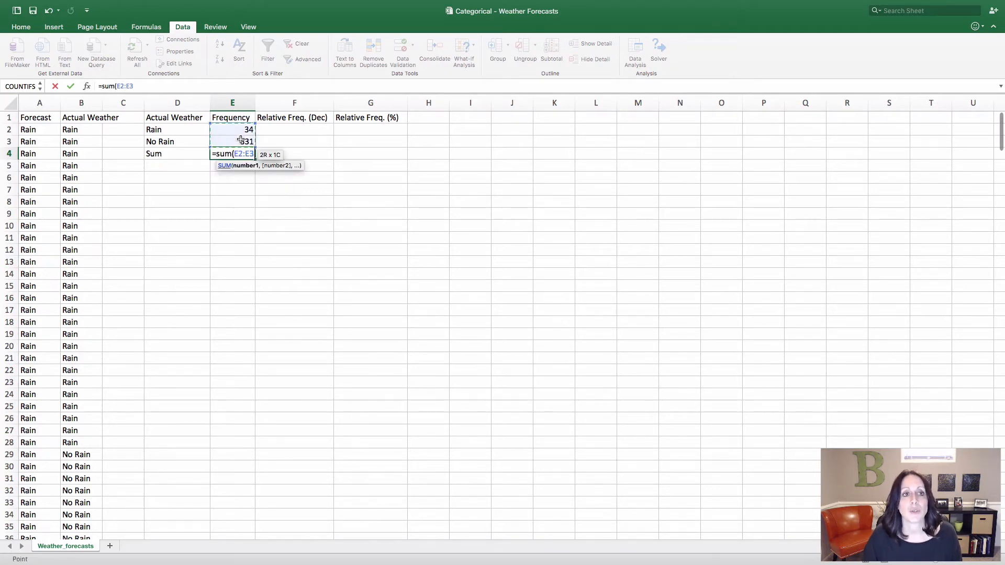
{"action": "type", "text": ")"}
{"action": "key", "text": "Return"}
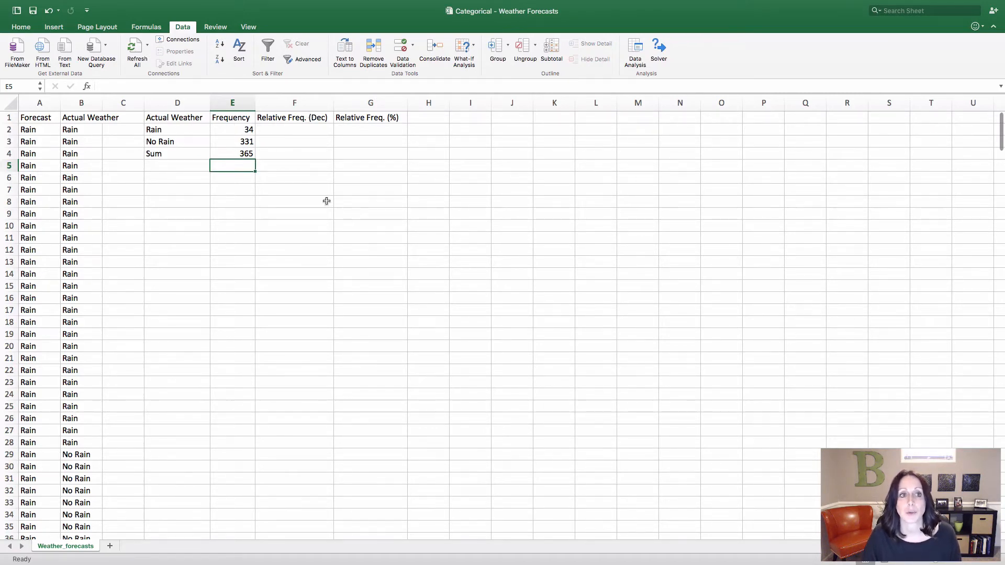
Calculate the decimal relative frequency of Rain in F2 with the formula =E2/E4
{"action": "left_click_drag", "start_coordinate": [239, 131], "coordinate": [239, 143]}
{"action": "key", "text": "ctrl+c"}
{"action": "left_click", "coordinate": [290, 131]}
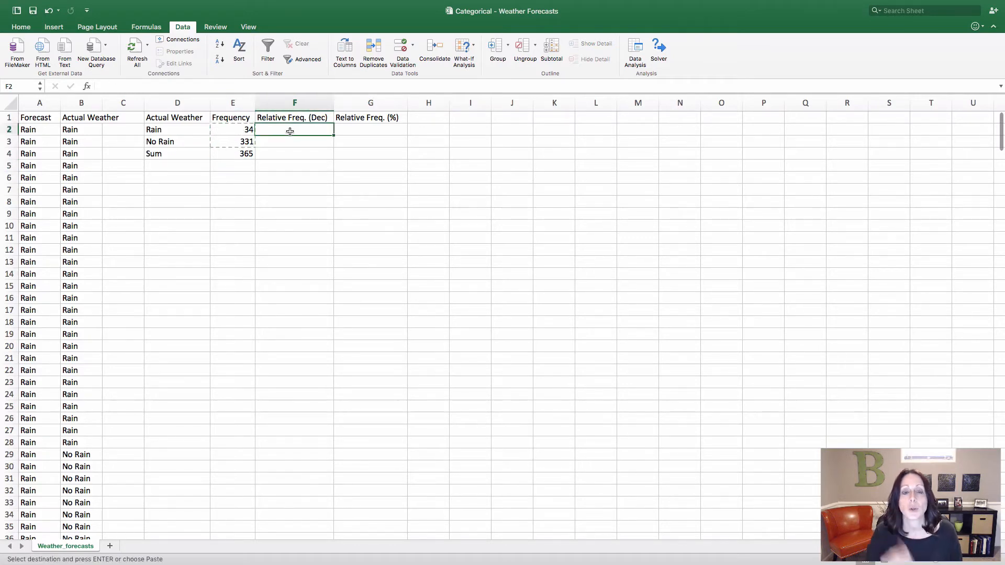
{"action": "type", "text": "="}
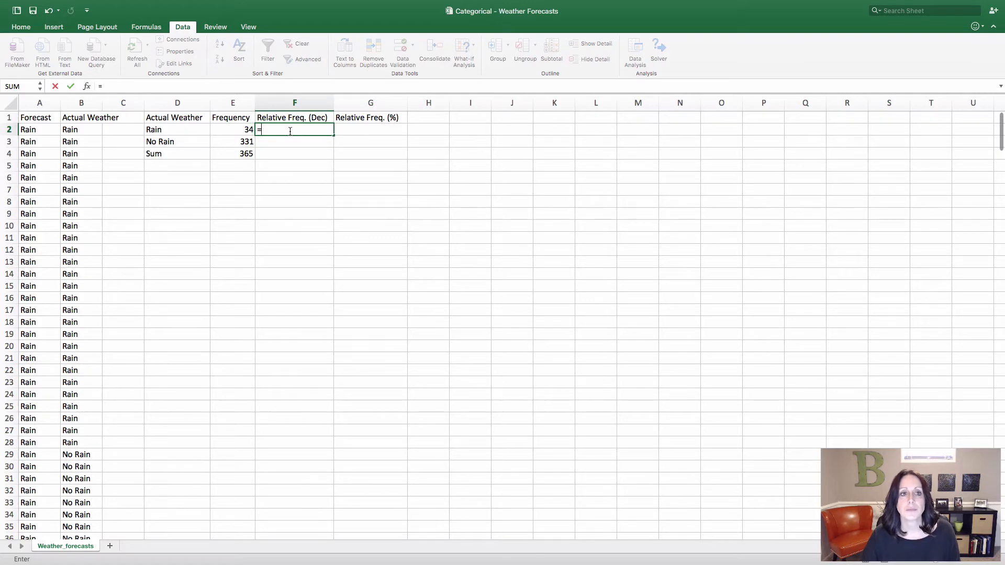
{"action": "left_click", "coordinate": [250, 131]}
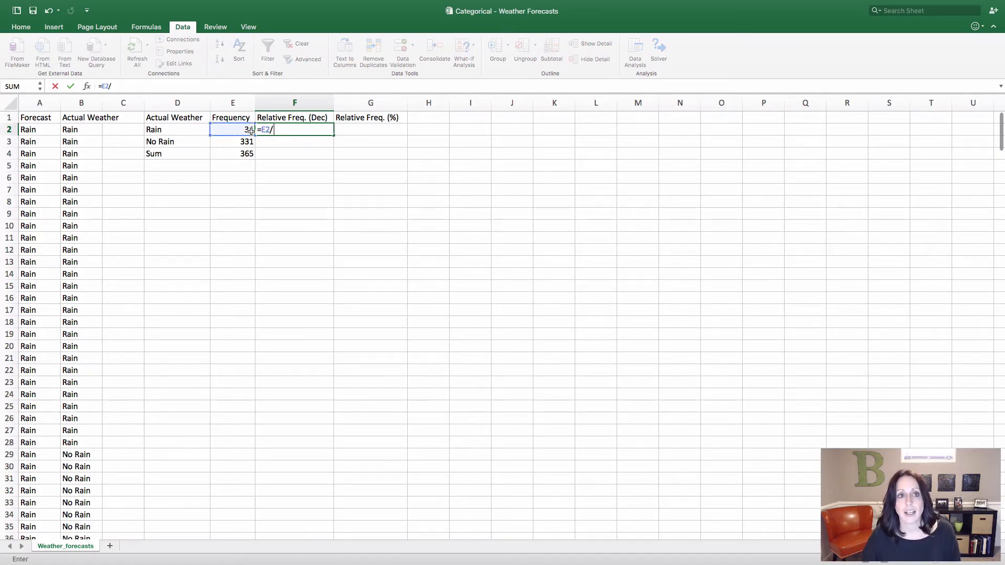
{"action": "type", "text": "/"}
{"action": "left_click", "coordinate": [235, 153]}
{"action": "key", "text": "Return"}
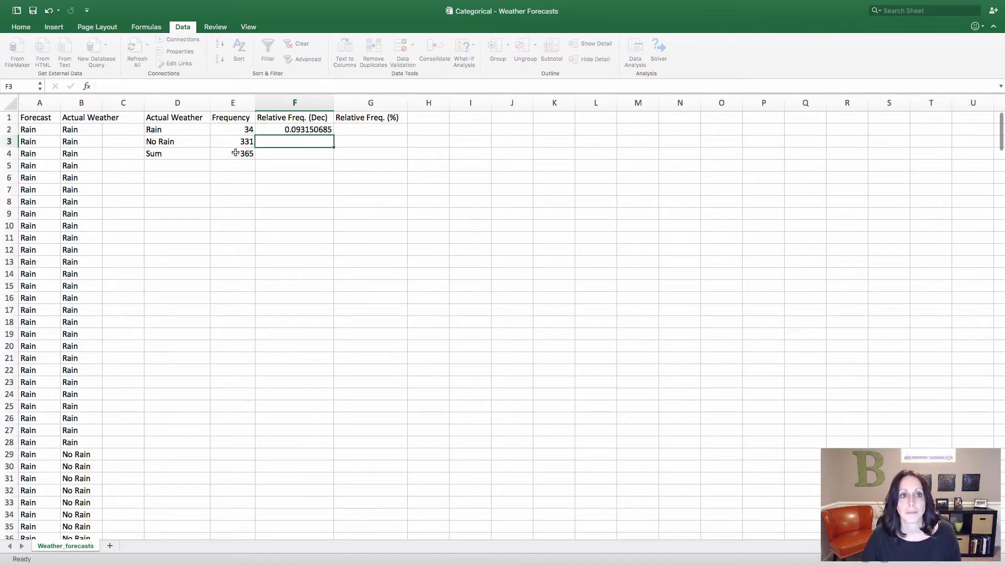
Make the divisor in F2's relative frequency formula absolute so that it reads =E2/$E$4
{"action": "left_click", "coordinate": [265, 129]}
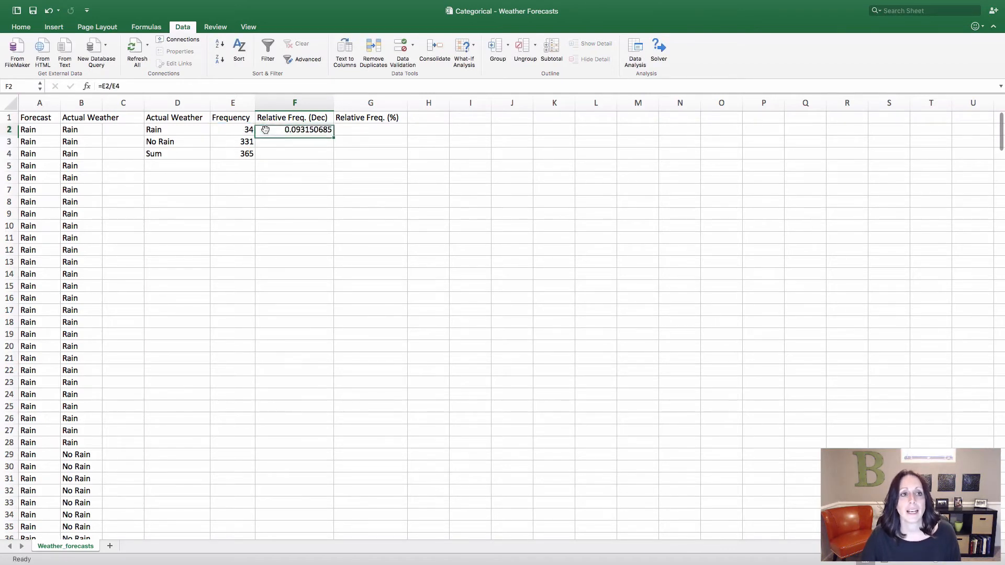
{"action": "left_click", "coordinate": [118, 88]}
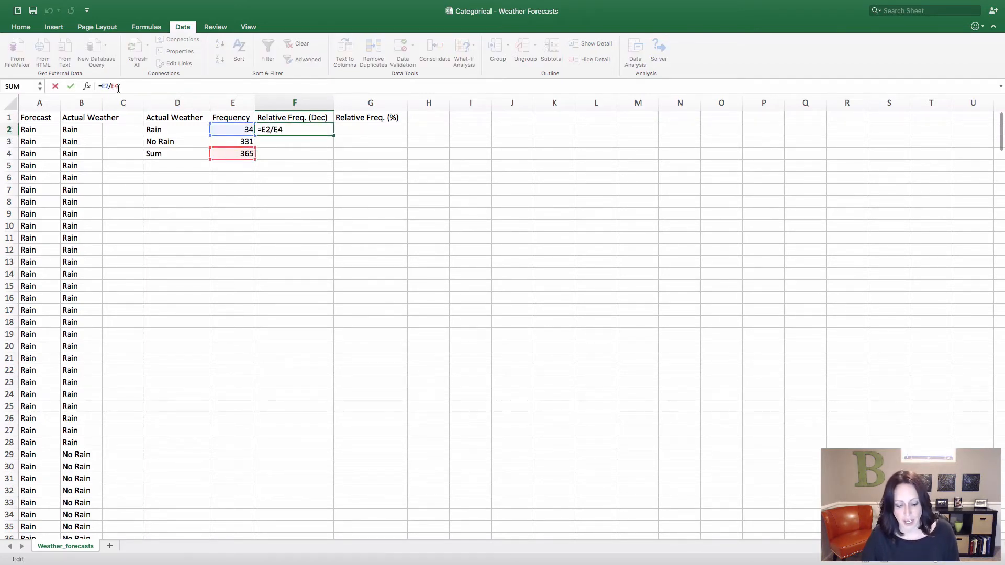
{"action": "type", "text": "$"}
{"action": "key", "text": "shift+Right"}
{"action": "type", "text": "$"}
{"action": "key", "text": "BackSpace"}
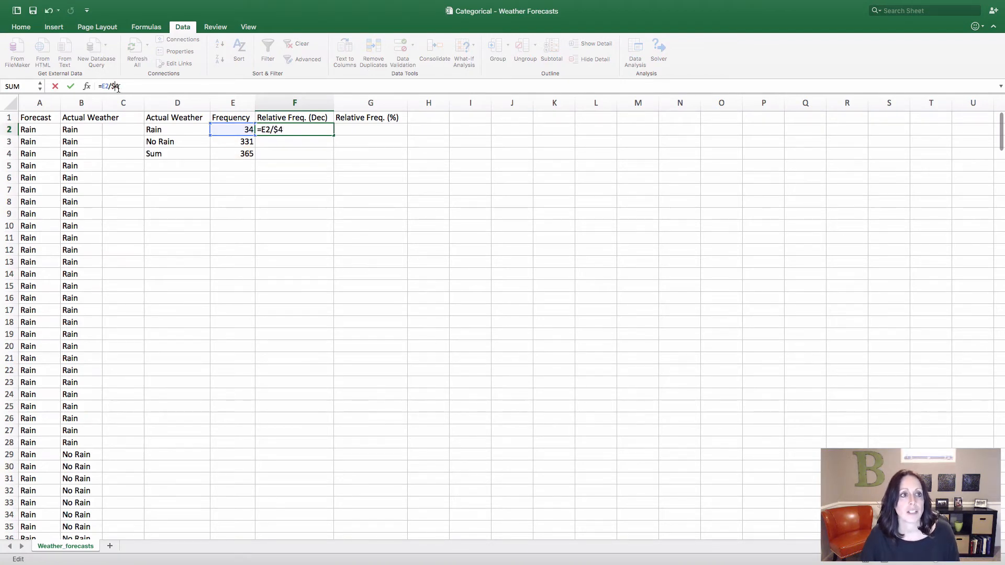
{"action": "type", "text": "E"}
{"action": "key", "text": "Right"}
{"action": "type", "text": "$"}
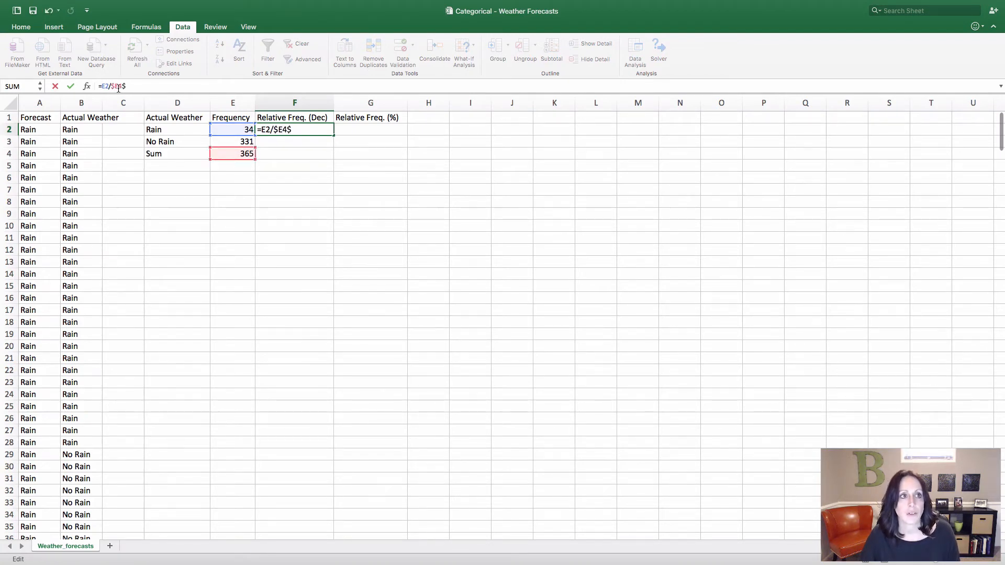
{"action": "left_click", "coordinate": [118, 87]}
{"action": "type", "text": "$"}
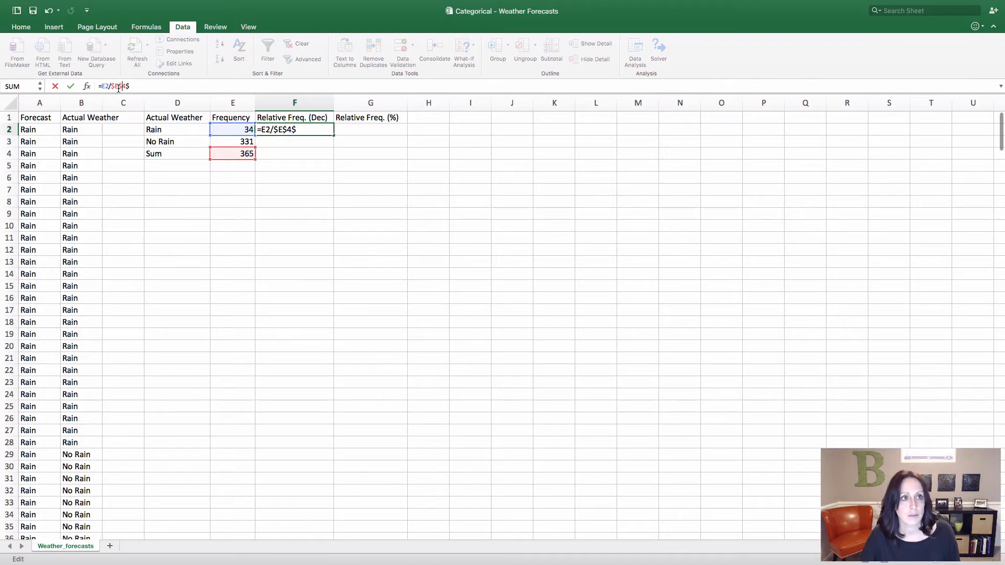
{"action": "key", "text": "BackSpace"}
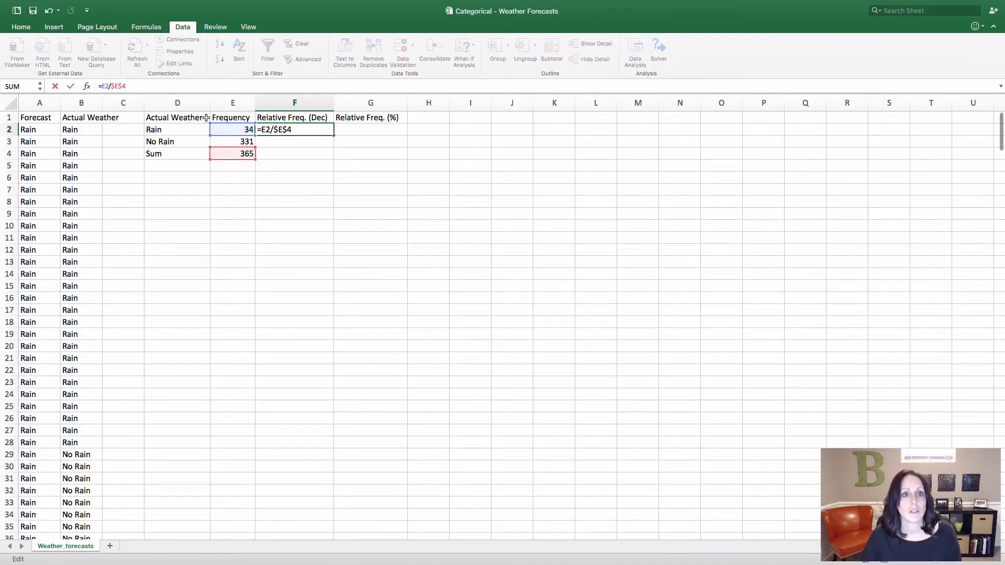
{"action": "key", "text": "Return"}
Fill the decimal relative frequency formula from F2 down to F3 for the No Rain category
{"action": "left_click", "coordinate": [292, 131]}
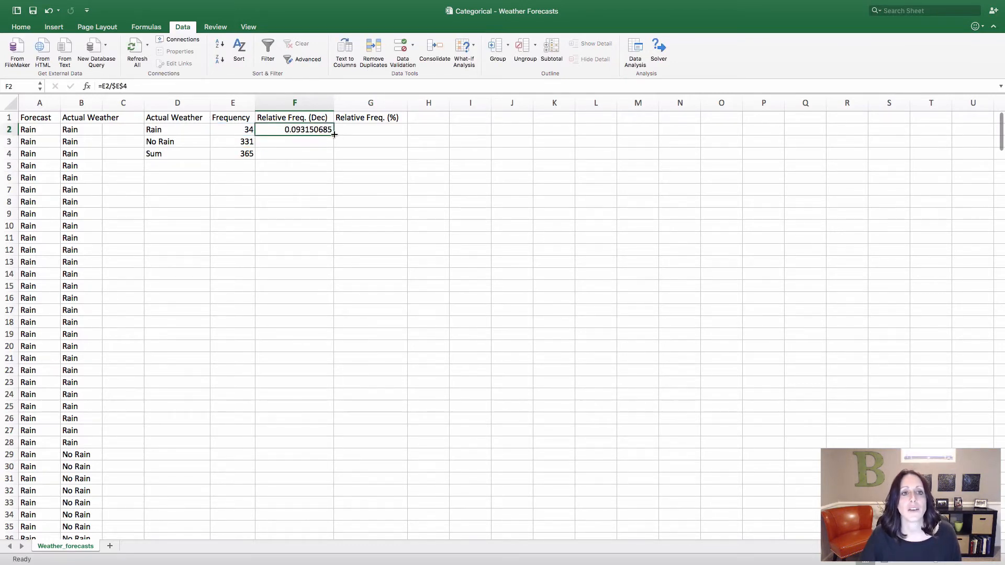
{"action": "left_click_drag", "start_coordinate": [333, 136], "coordinate": [334, 143]}
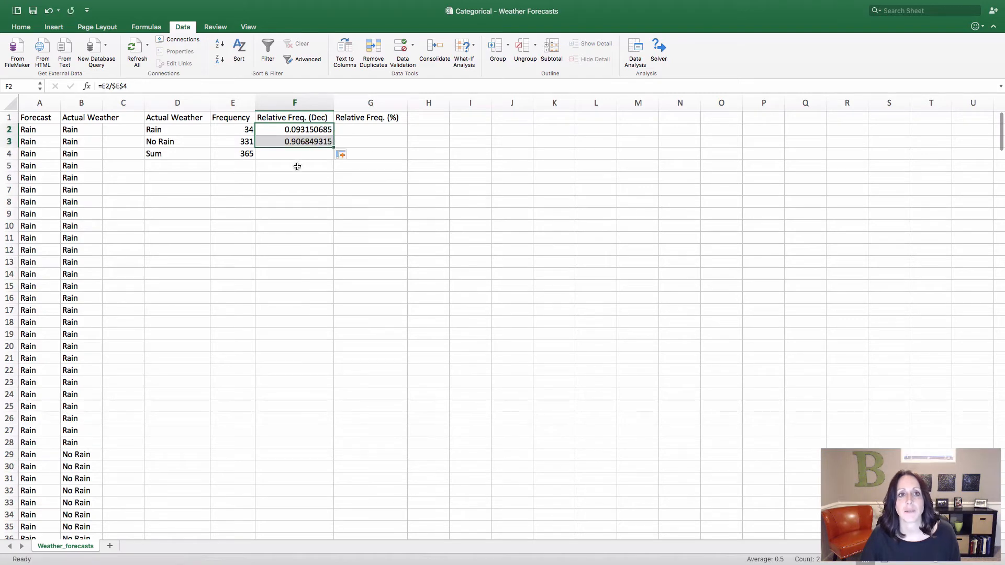
{"action": "left_click", "coordinate": [308, 130]}
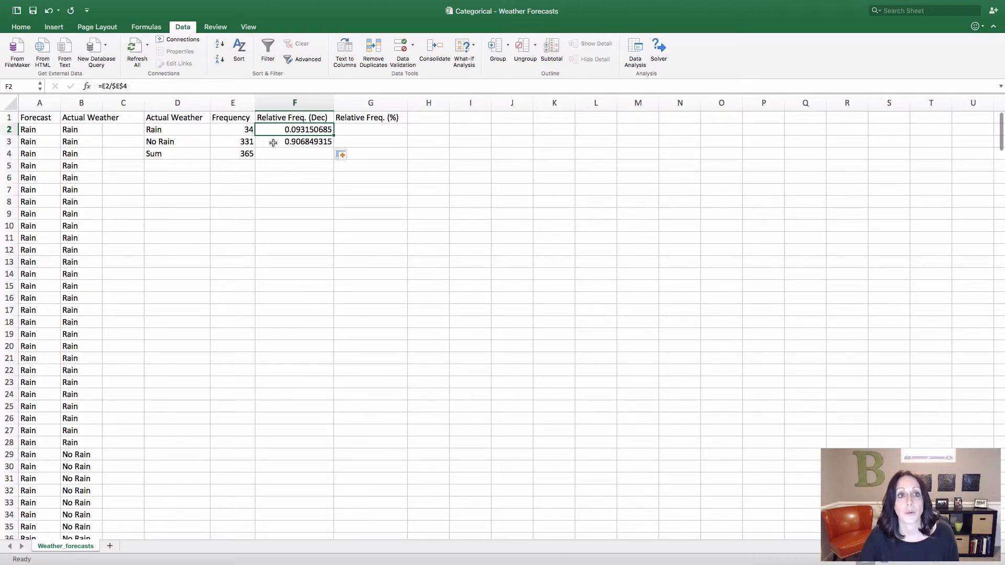
Total the decimal relative frequencies in F4 with the formula =SUM(F2:F3)
{"action": "left_click", "coordinate": [302, 154]}
{"action": "type", "text": "Su"}
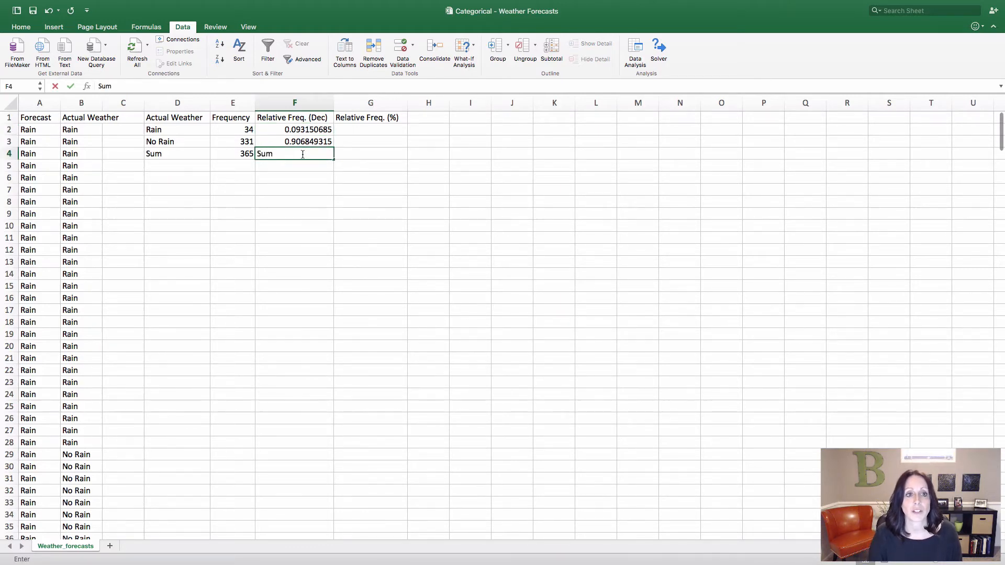
{"action": "type", "text": "m"}
{"action": "key", "text": "BackSpace"}
{"action": "key", "text": "BackSpace"}
{"action": "type", "text": "=sum("}
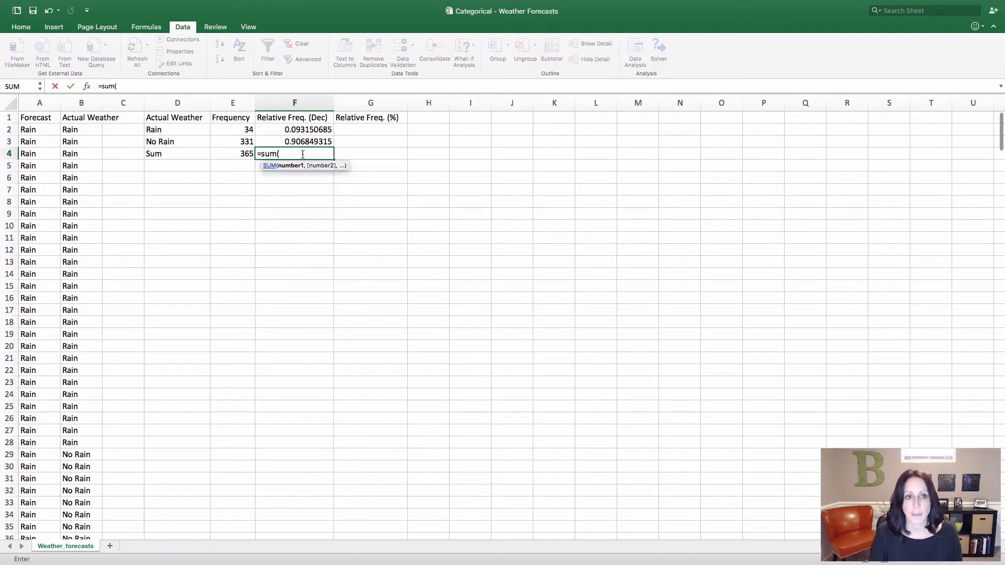
{"action": "left_click_drag", "start_coordinate": [316, 135], "coordinate": [316, 143]}
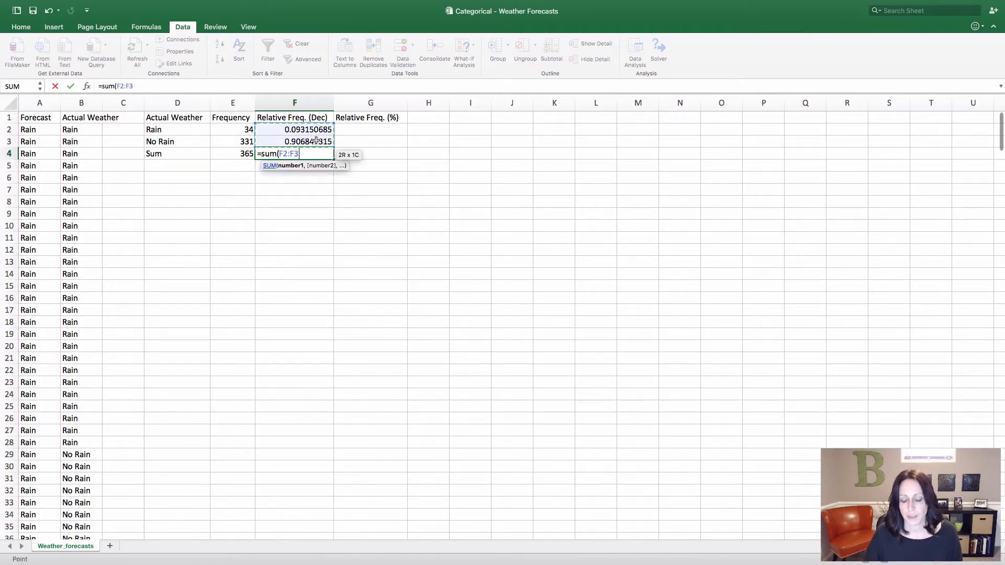
{"action": "key", "text": "Return"}
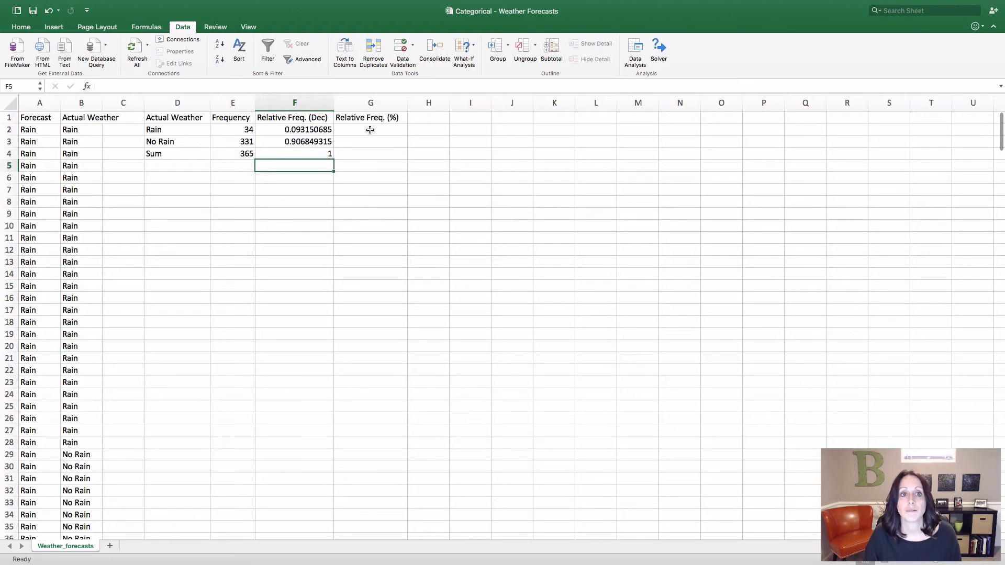
Reference the decimal relative frequency in G2 with =F2 and fill the formula down to G4
{"action": "left_click", "coordinate": [370, 130]}
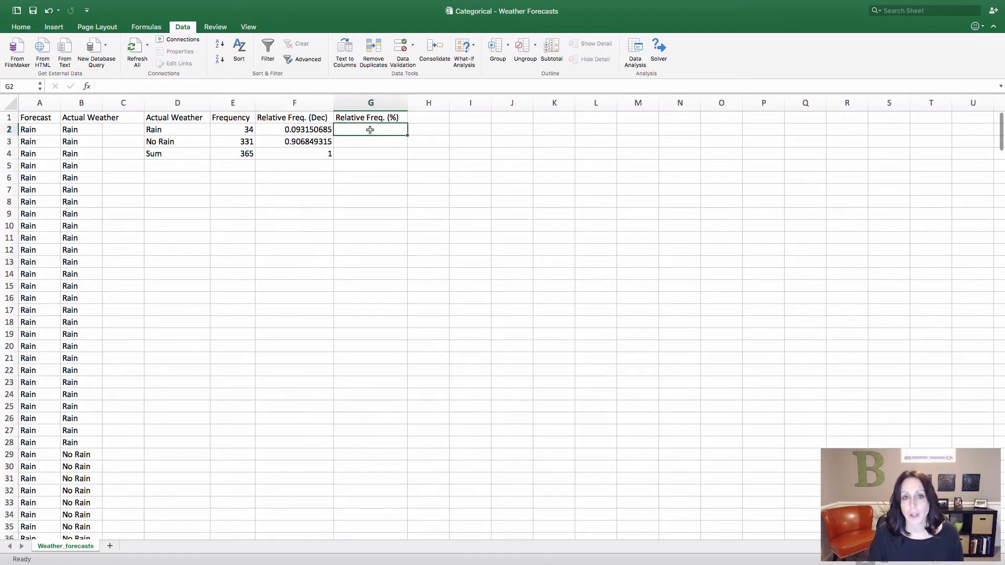
{"action": "type", "text": "="}
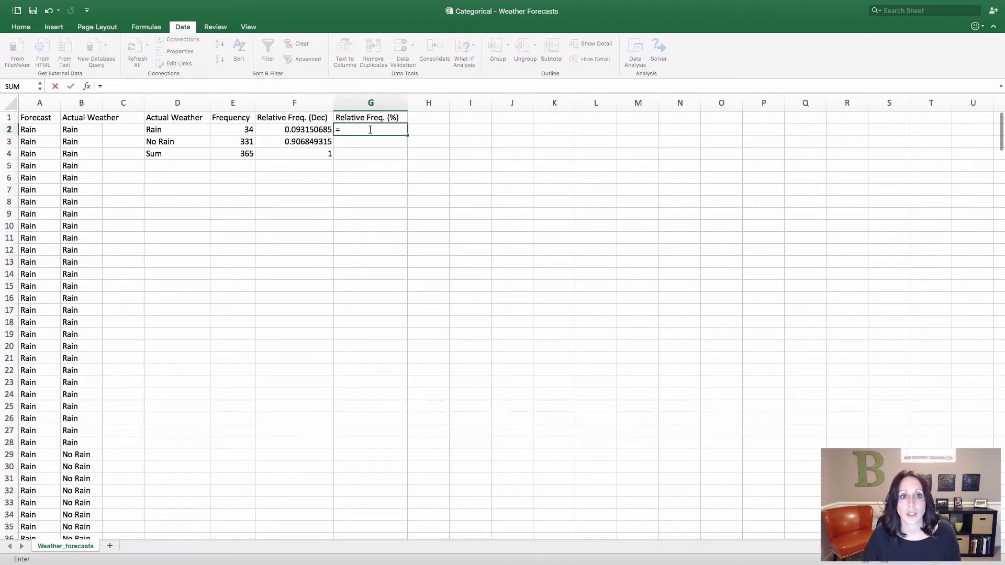
{"action": "left_click", "coordinate": [324, 129]}
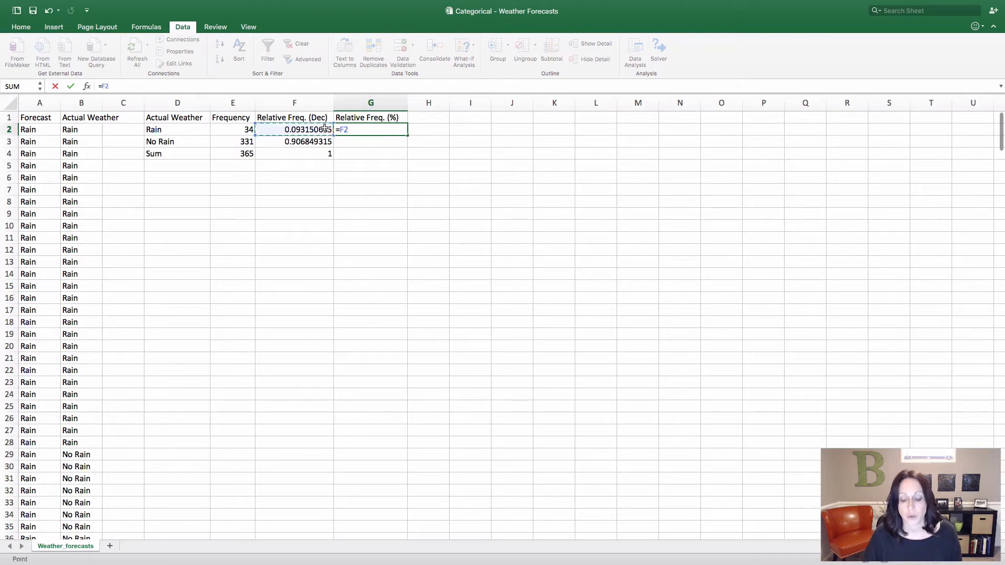
{"action": "key", "text": "Return"}
{"action": "left_click", "coordinate": [376, 131]}
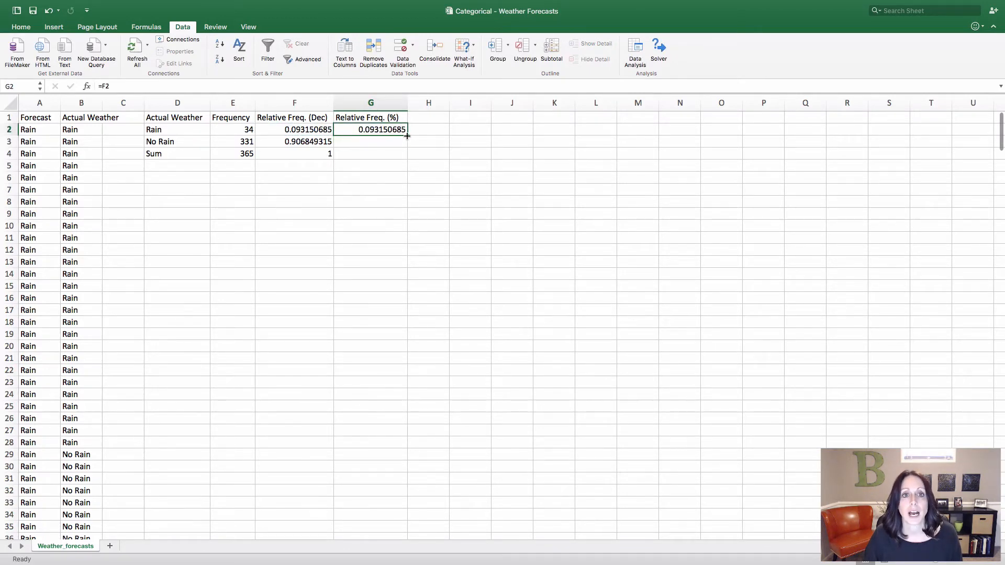
{"action": "left_click_drag", "start_coordinate": [408, 139], "coordinate": [407, 157]}
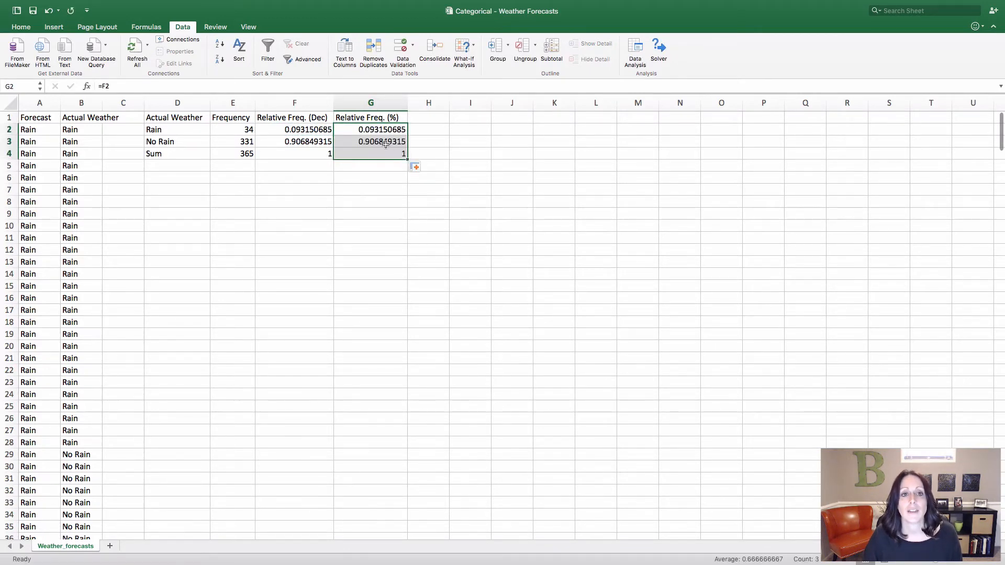
Format the relative frequencies in G2:G4 as Percentage with 2 decimal places
{"action": "right_click", "coordinate": [386, 146]}
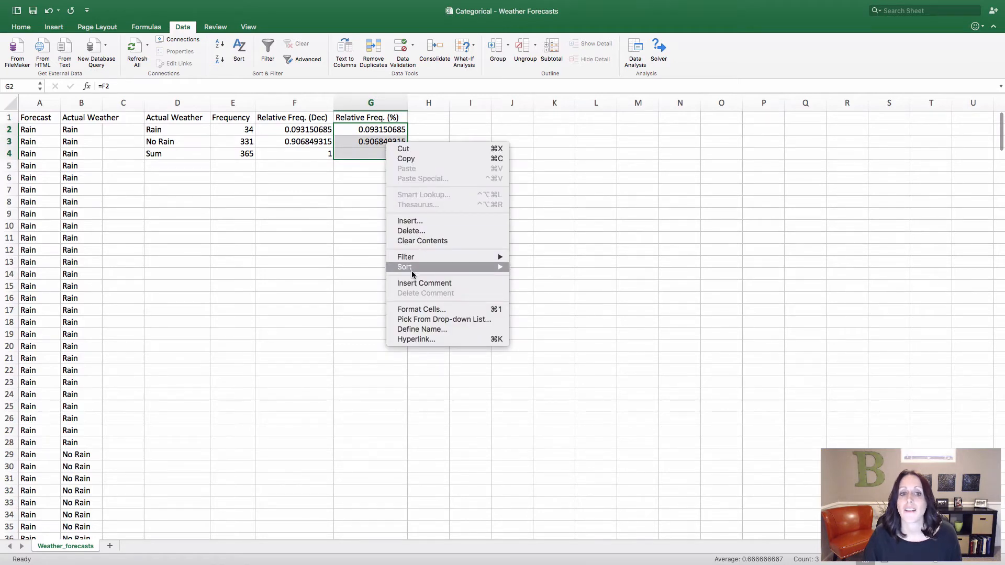
{"action": "left_click", "coordinate": [421, 310]}
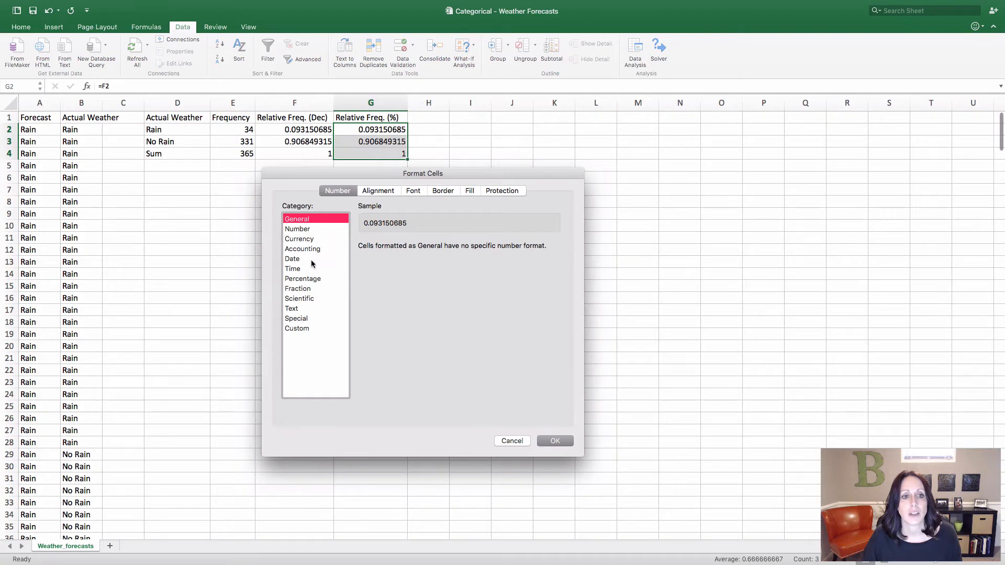
{"action": "left_click", "coordinate": [309, 278]}
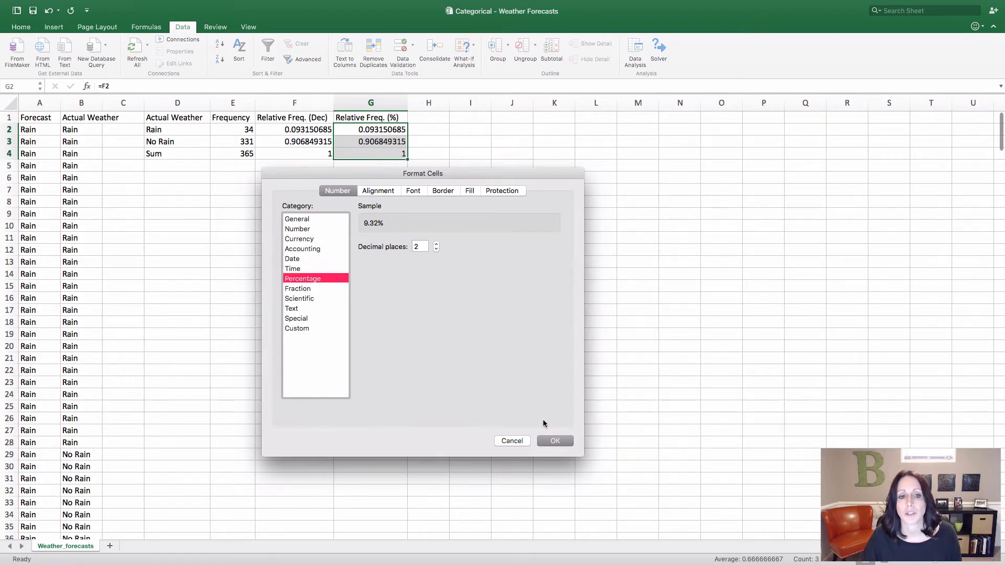
{"action": "left_click", "coordinate": [553, 442]}
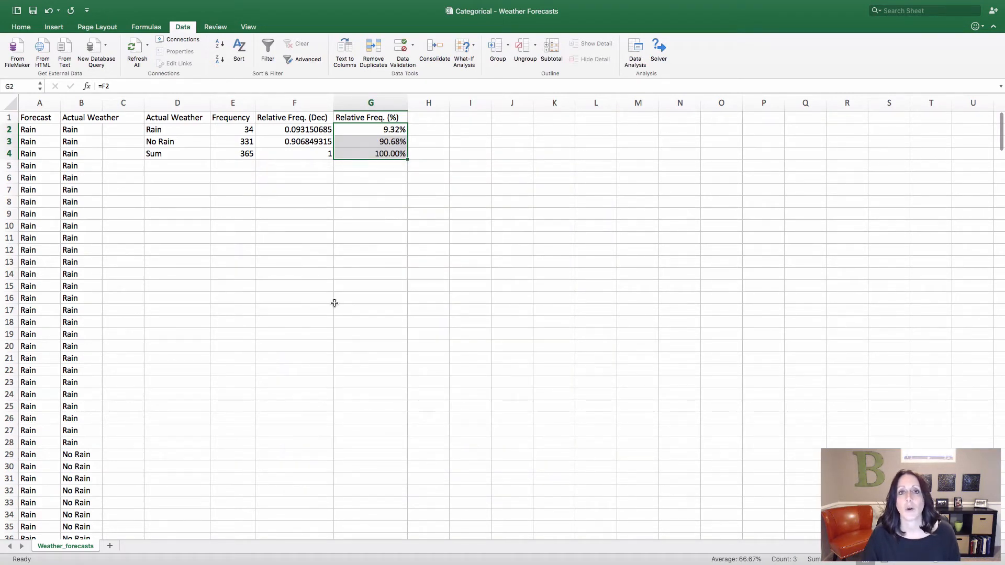
{"action": "left_click", "coordinate": [320, 295]}
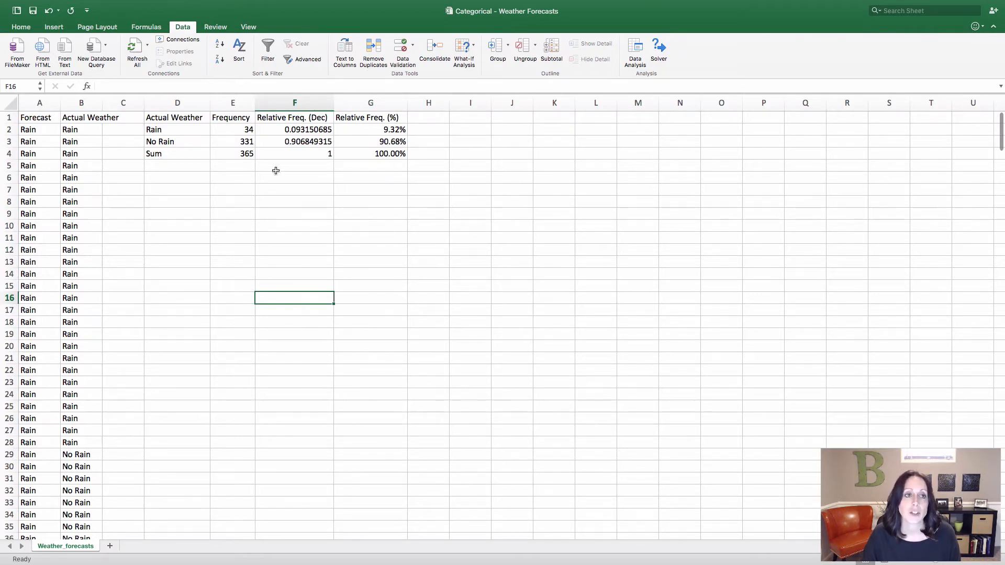
Apply borders to every cell of the frequency table in D1:G4
{"action": "left_click_drag", "start_coordinate": [170, 120], "coordinate": [363, 151]}
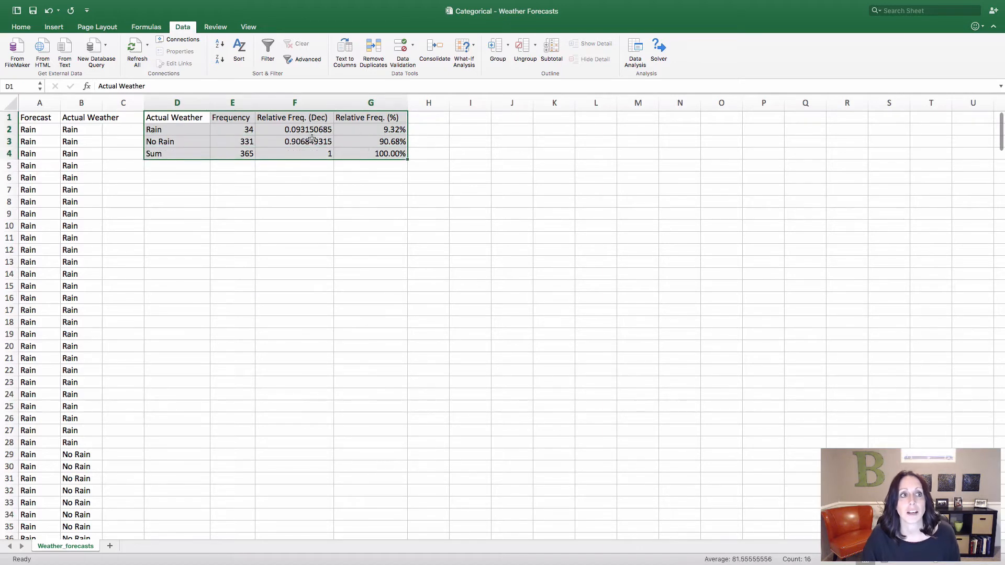
{"action": "left_click", "coordinate": [16, 26]}
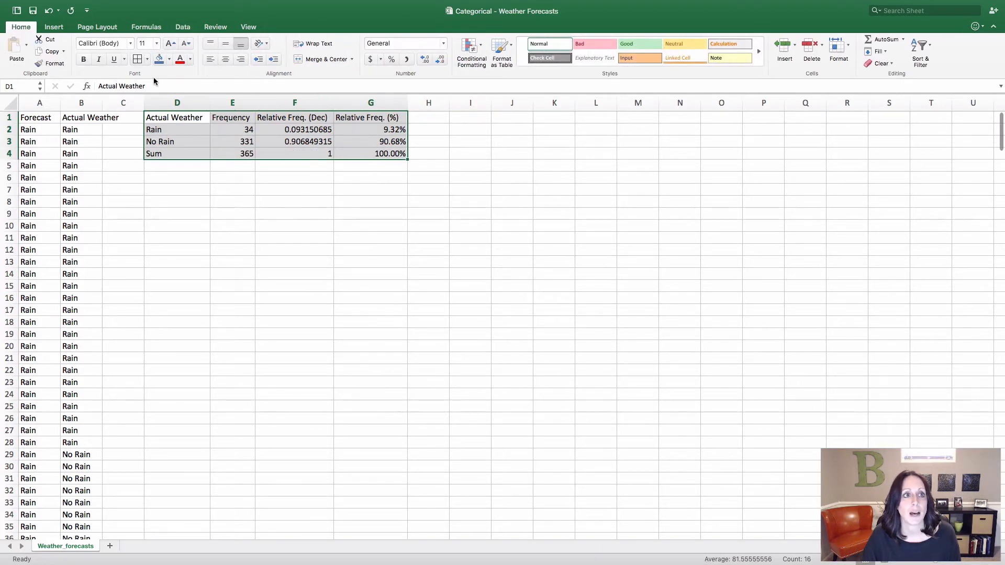
{"action": "left_click", "coordinate": [138, 62]}
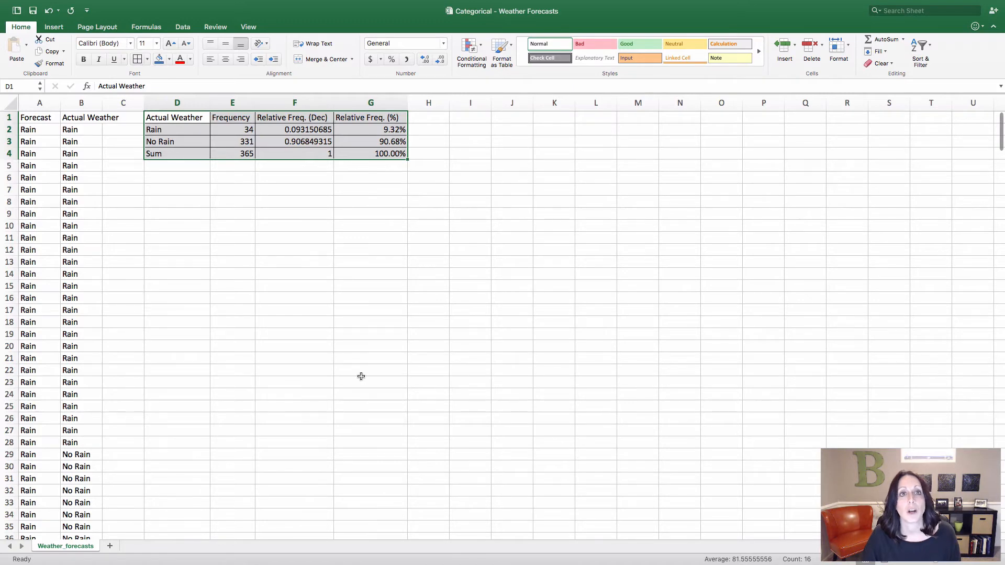
{"action": "left_click", "coordinate": [273, 214]}
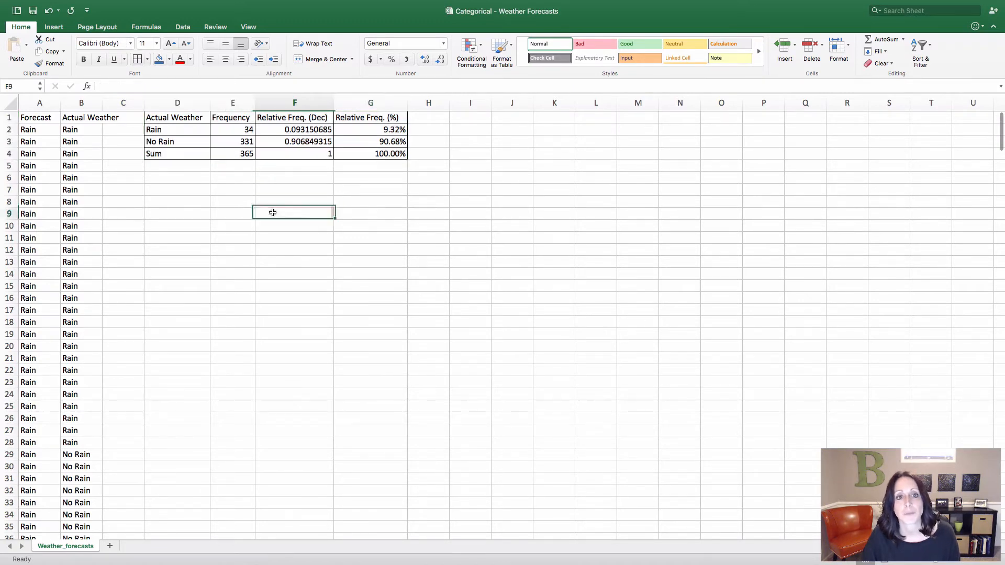
Fill the frequency table's header cells D1:G1 with the standard light blue color
{"action": "left_click_drag", "start_coordinate": [179, 122], "coordinate": [343, 123]}
{"action": "left_click", "coordinate": [169, 60]}
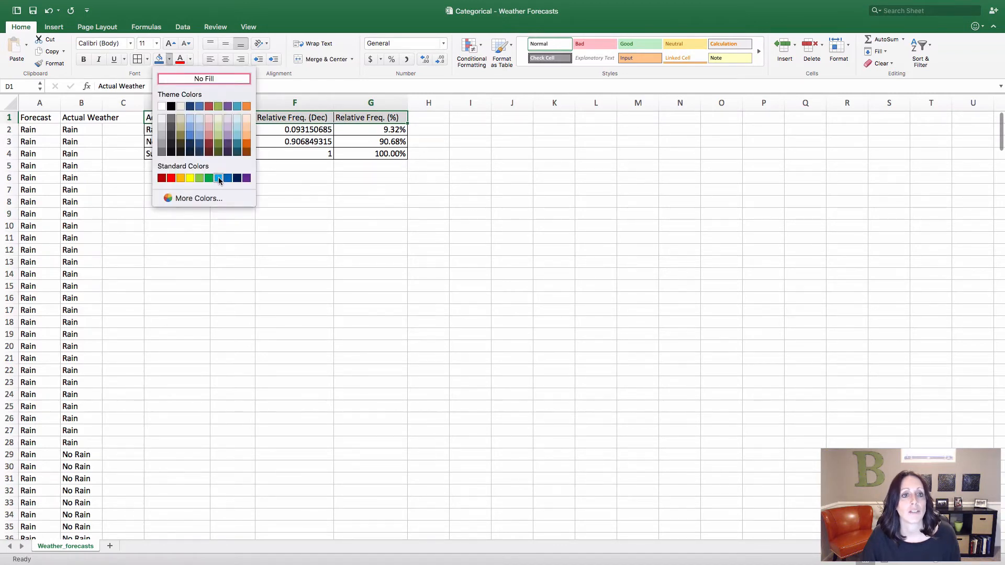
{"action": "left_click", "coordinate": [219, 178]}
{"action": "left_click", "coordinate": [262, 225]}
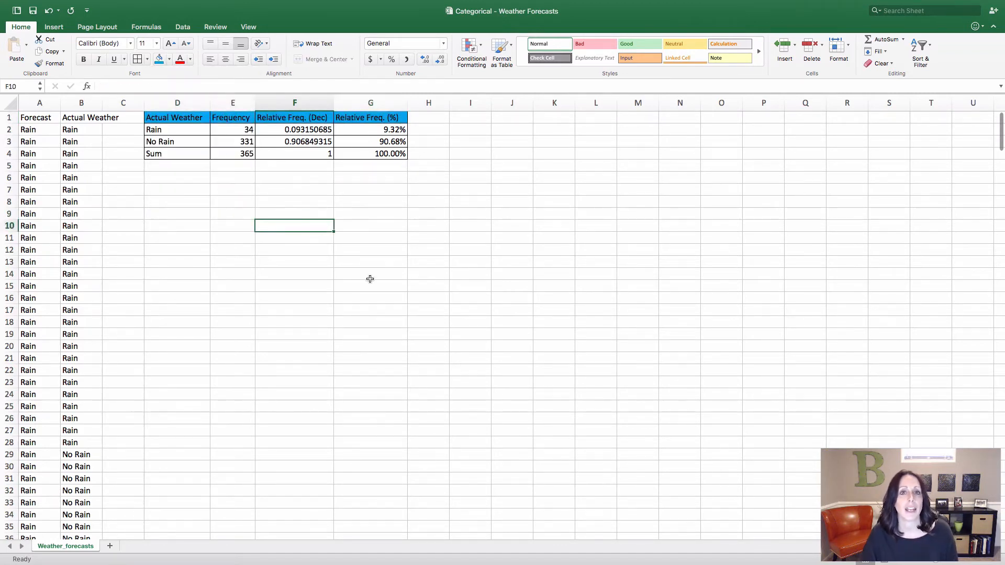
{"action": "left_click", "coordinate": [424, 309]}
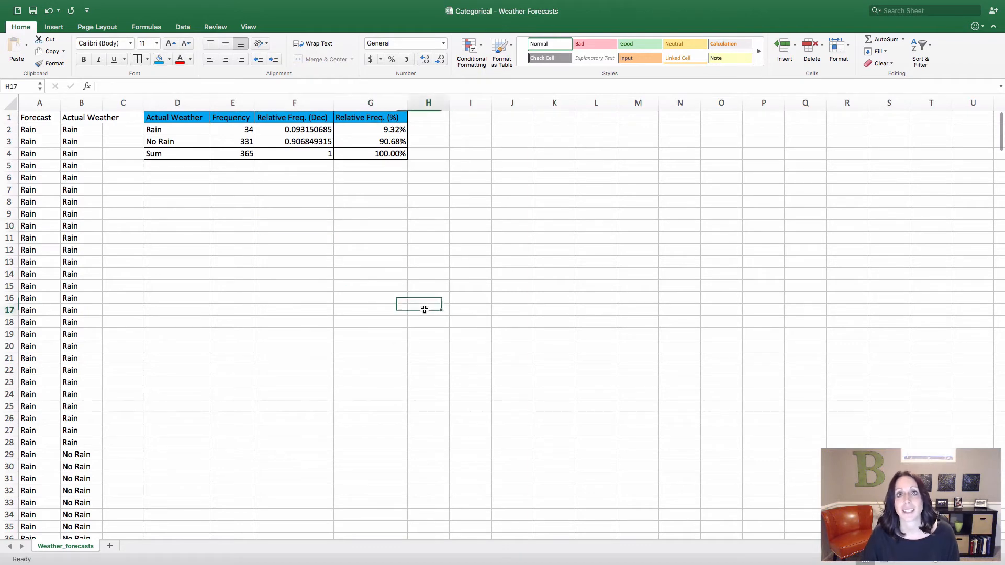
{"action": "left_click", "coordinate": [194, 205]}
{"action": "left_click", "coordinate": [273, 201]}
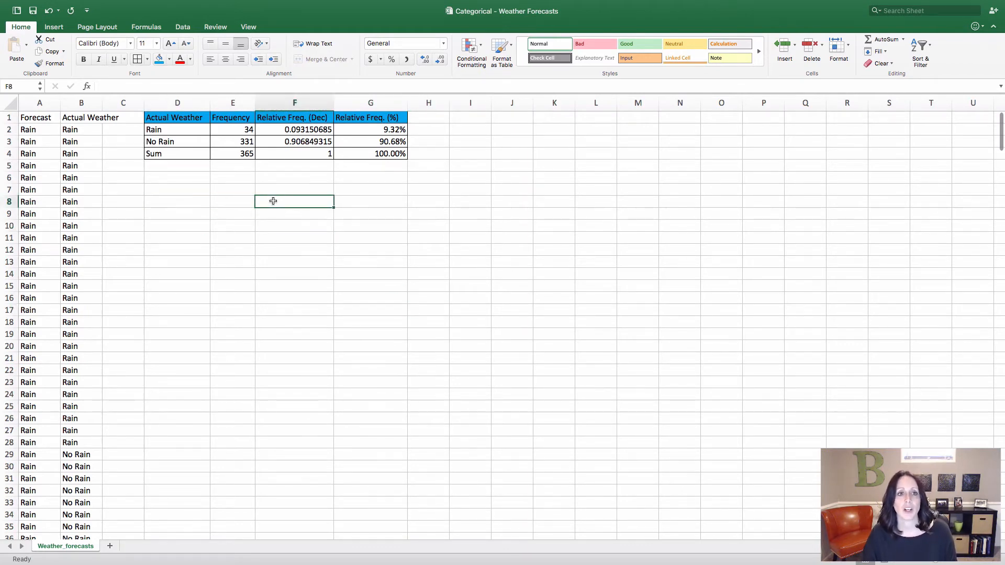
{"action": "left_click", "coordinate": [190, 177]}
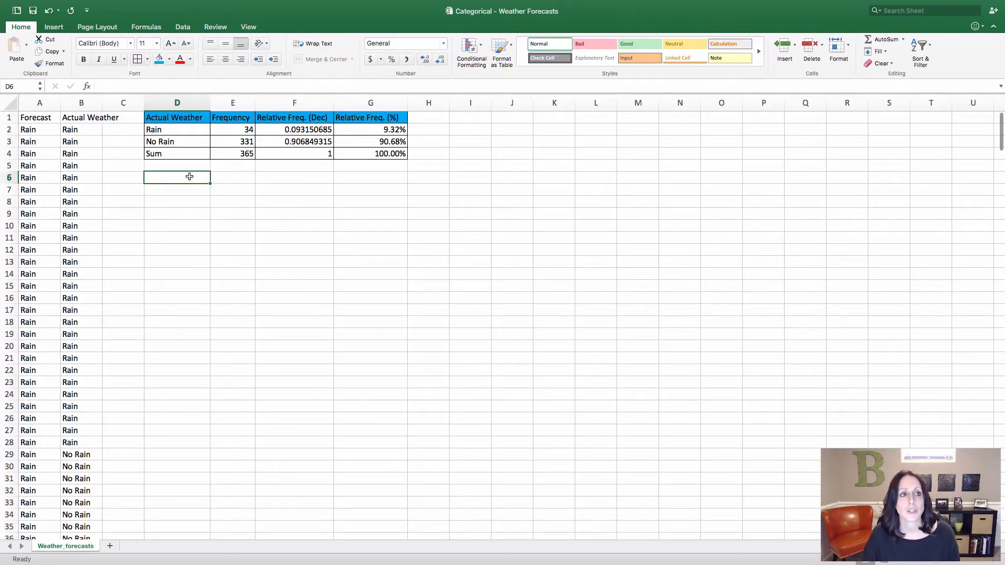
Create a PivotTable from the Actual Weather data in B1:B366 and place it at D6 on the existing worksheet
{"action": "left_click", "coordinate": [89, 117]}
{"action": "key", "text": "ctrl+shift+Down"}
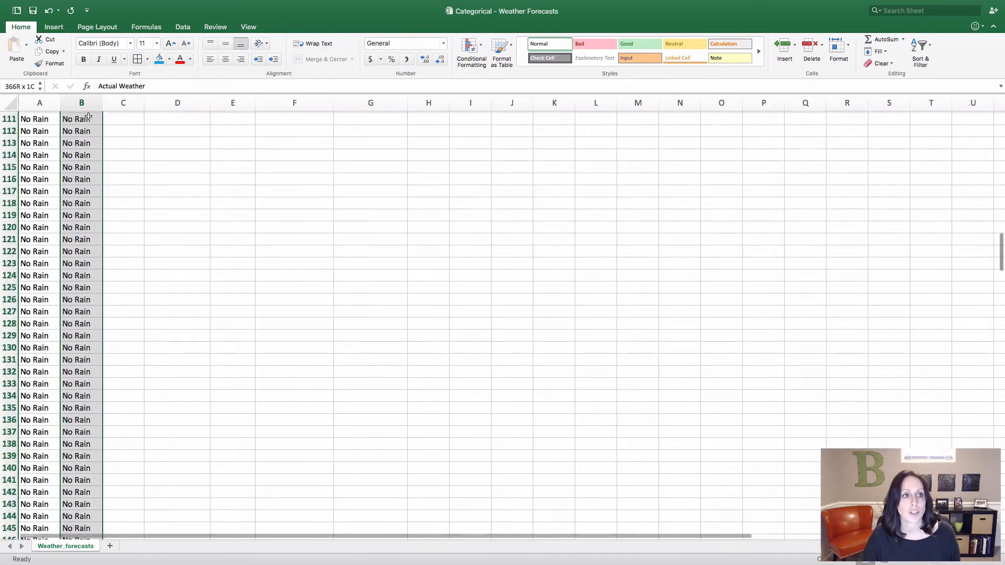
{"action": "left_click", "coordinate": [53, 26]}
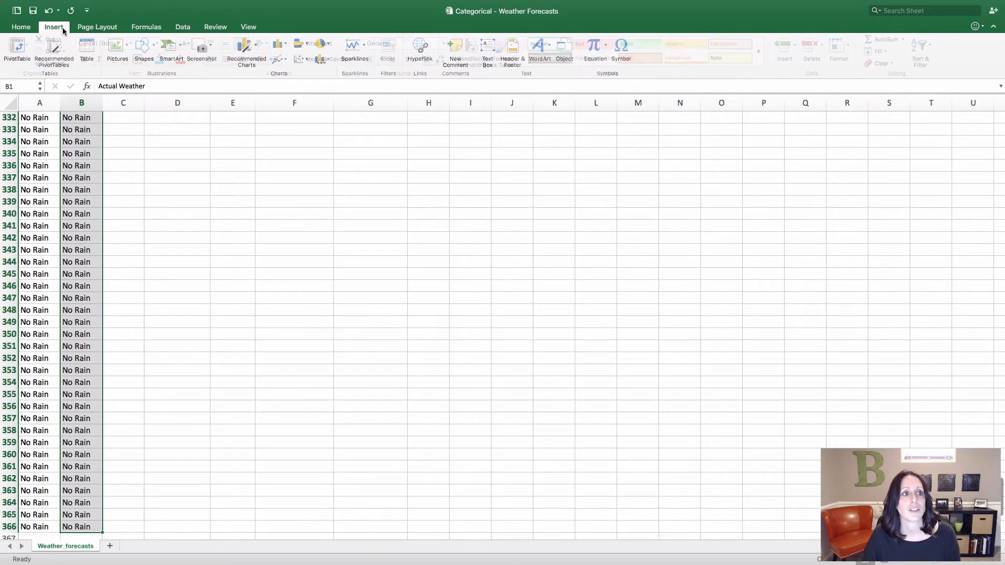
{"action": "left_click", "coordinate": [7, 48]}
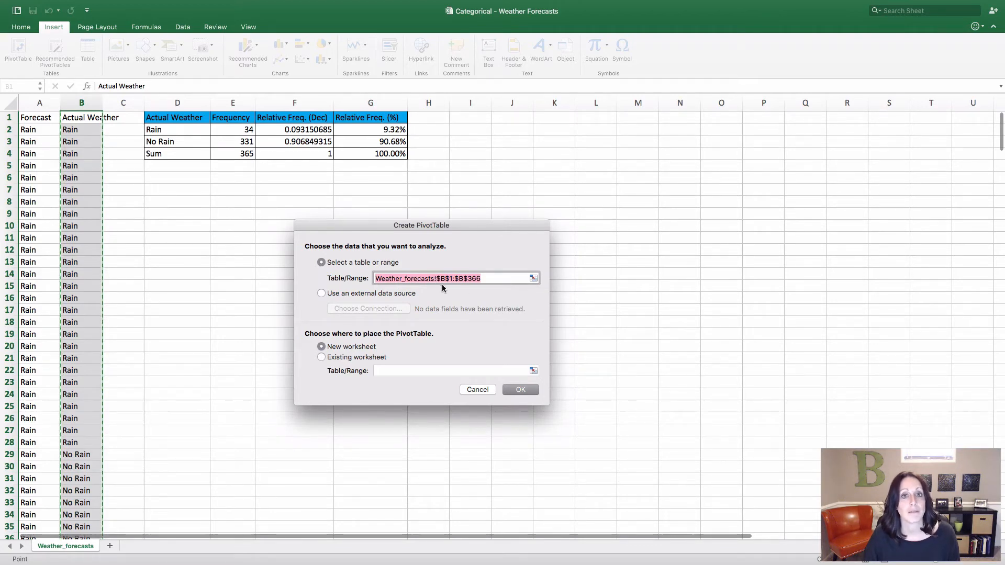
{"action": "left_click", "coordinate": [327, 357]}
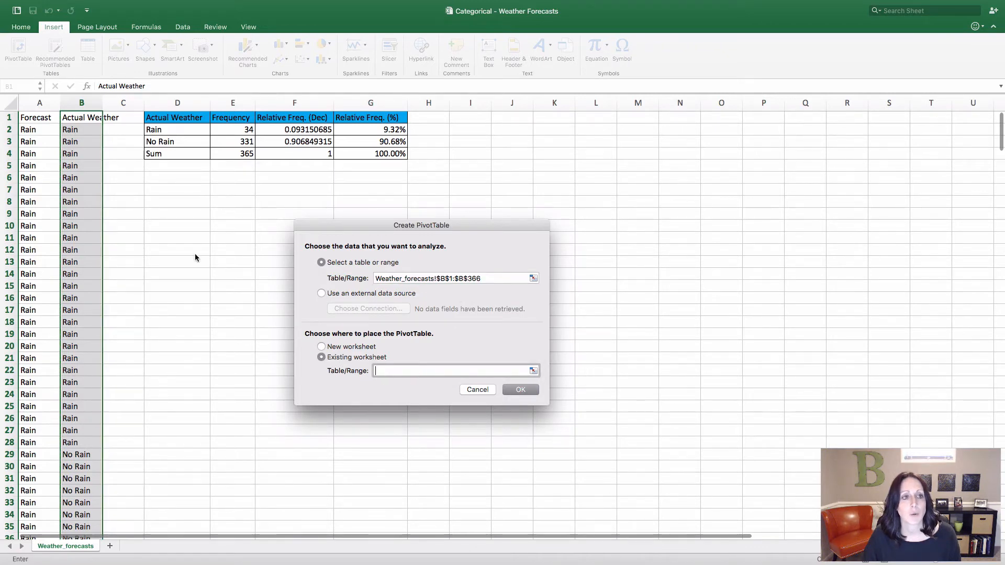
{"action": "left_click", "coordinate": [170, 181]}
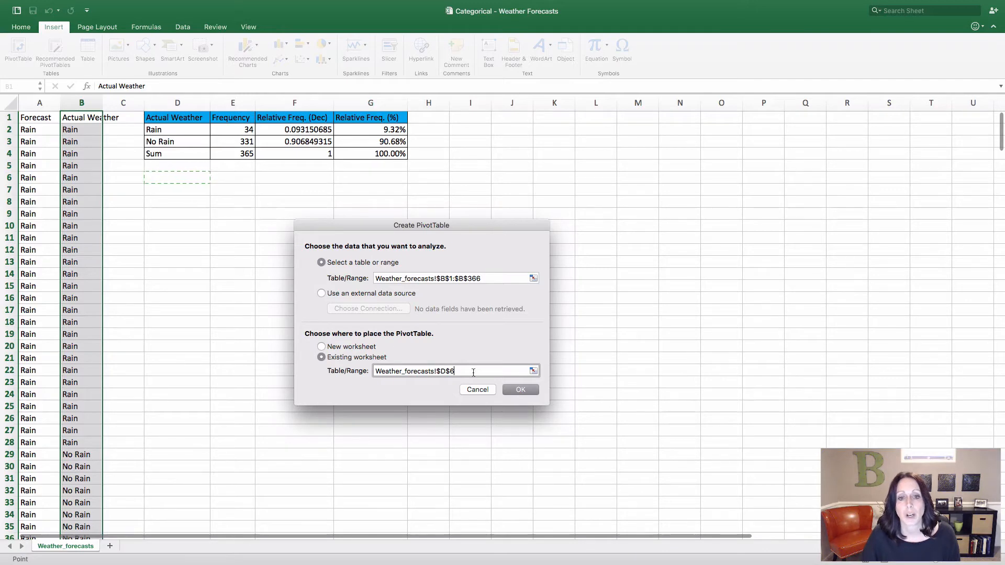
{"action": "left_click", "coordinate": [517, 392]}
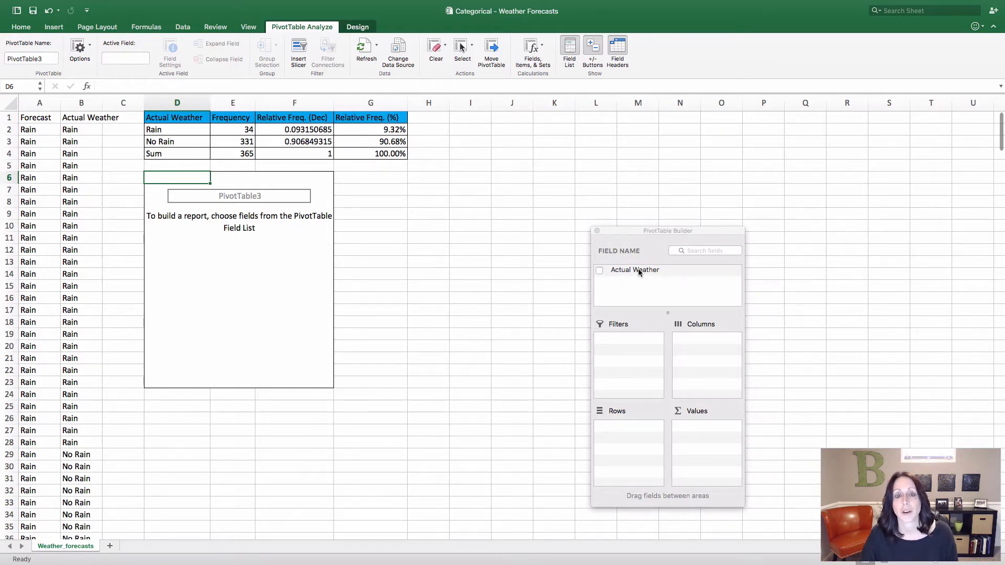
Lay out the PivotTable with Actual Weather as the row field and three times as a value field
{"action": "left_click_drag", "start_coordinate": [639, 271], "coordinate": [713, 360]}
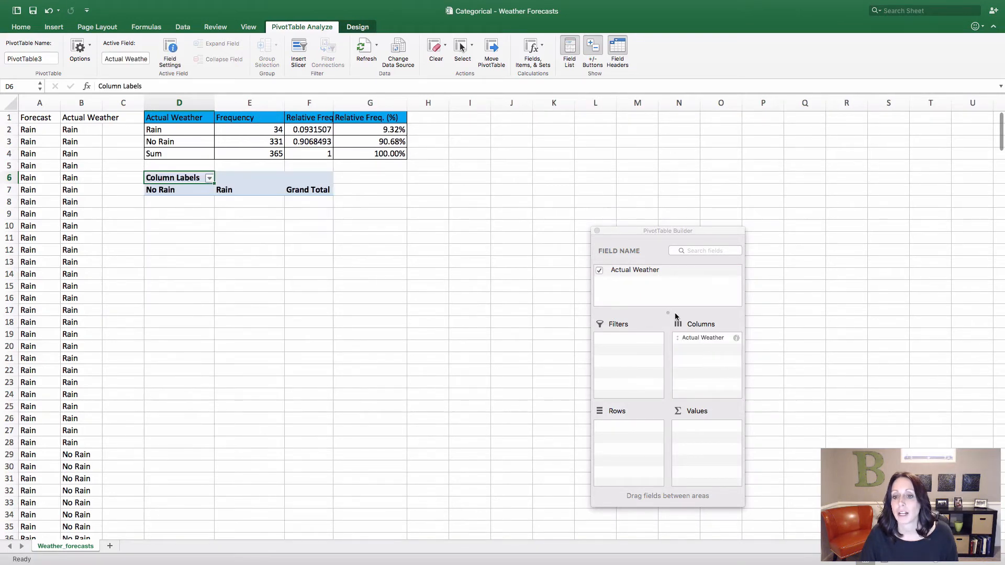
{"action": "left_click_drag", "start_coordinate": [637, 274], "coordinate": [621, 429]}
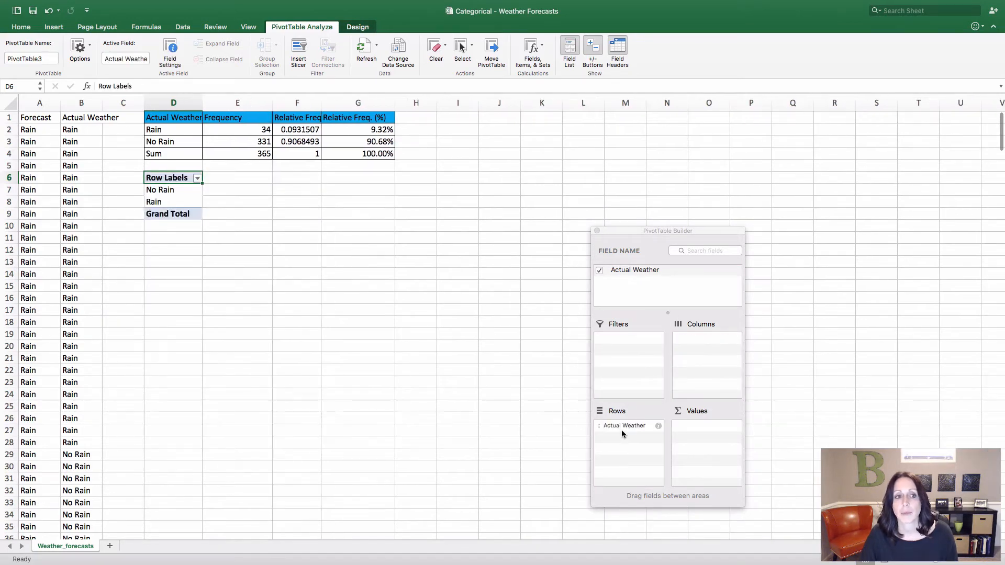
{"action": "left_click_drag", "start_coordinate": [630, 269], "coordinate": [711, 437]}
{"action": "left_click_drag", "start_coordinate": [649, 270], "coordinate": [708, 449]}
{"action": "left_click_drag", "start_coordinate": [634, 271], "coordinate": [702, 467]}
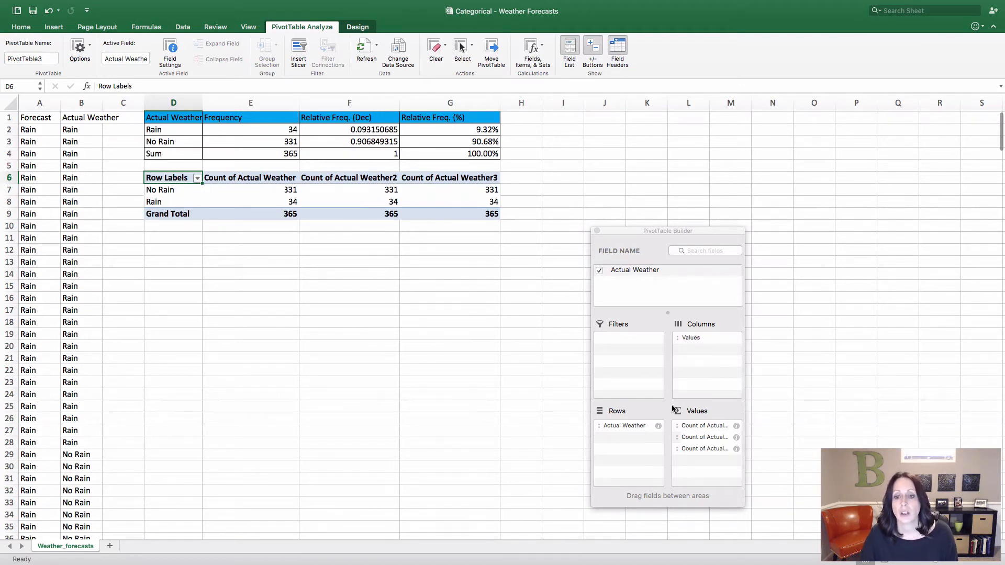
Rename the PivotTable's first Actual Weather count field to Frequency
{"action": "left_click", "coordinate": [736, 426]}
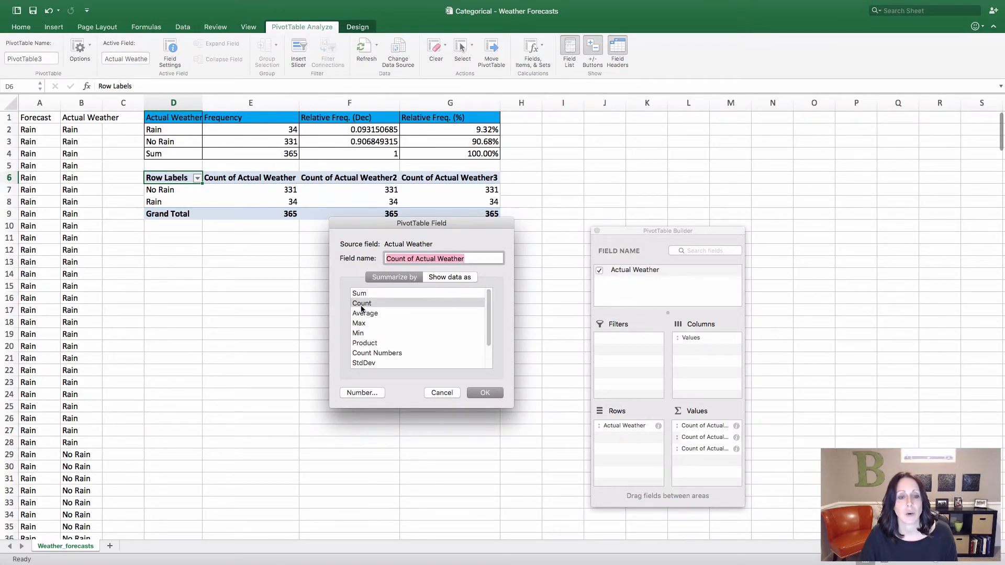
{"action": "left_click", "coordinate": [485, 394]}
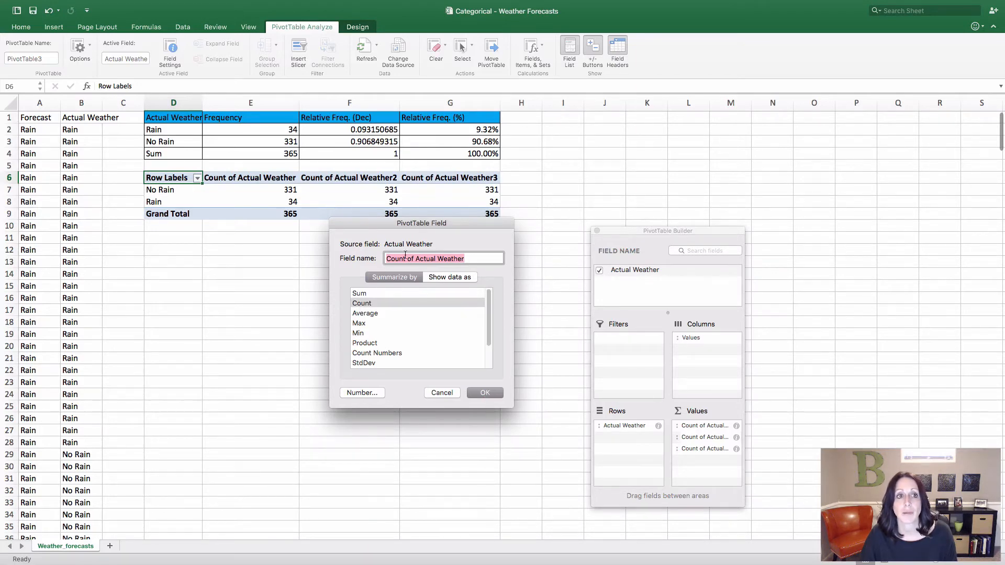
{"action": "type", "text": "Frequency"}
{"action": "key", "text": "Return"}
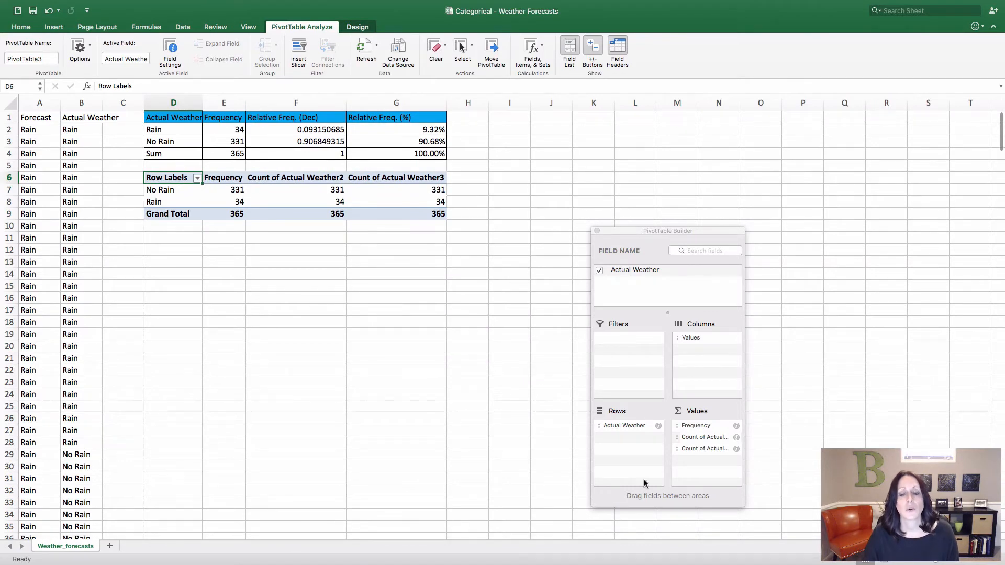
Rename the second count field to Relative Freq. (Dec) and show its data as % of column
{"action": "left_click", "coordinate": [737, 440]}
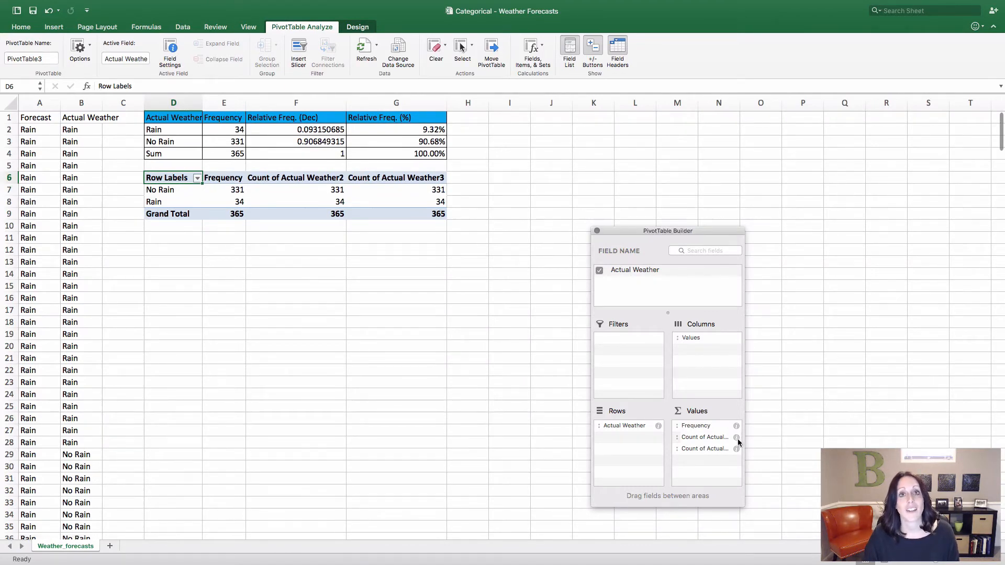
{"action": "left_click", "coordinate": [738, 439]}
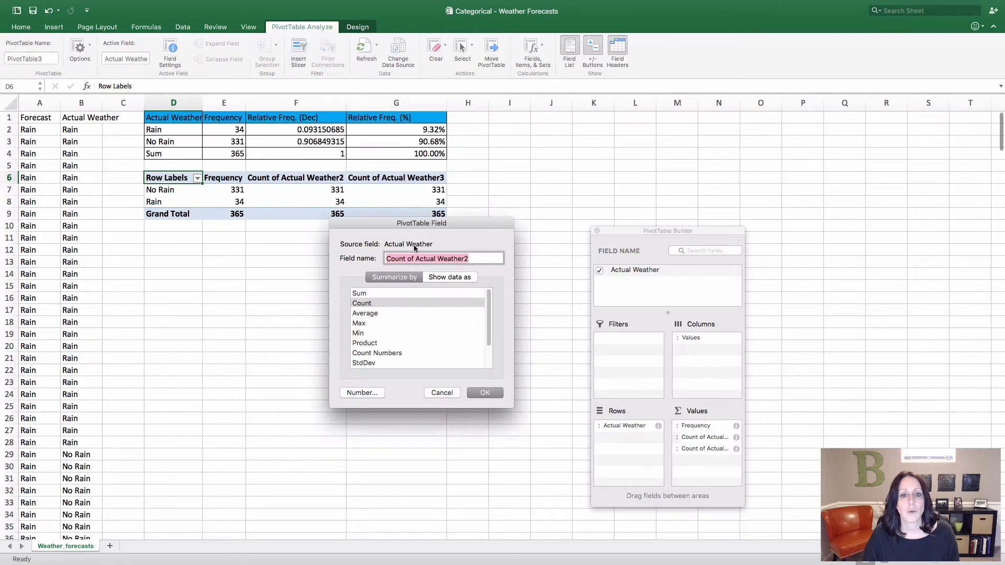
{"action": "type", "text": "Rela"}
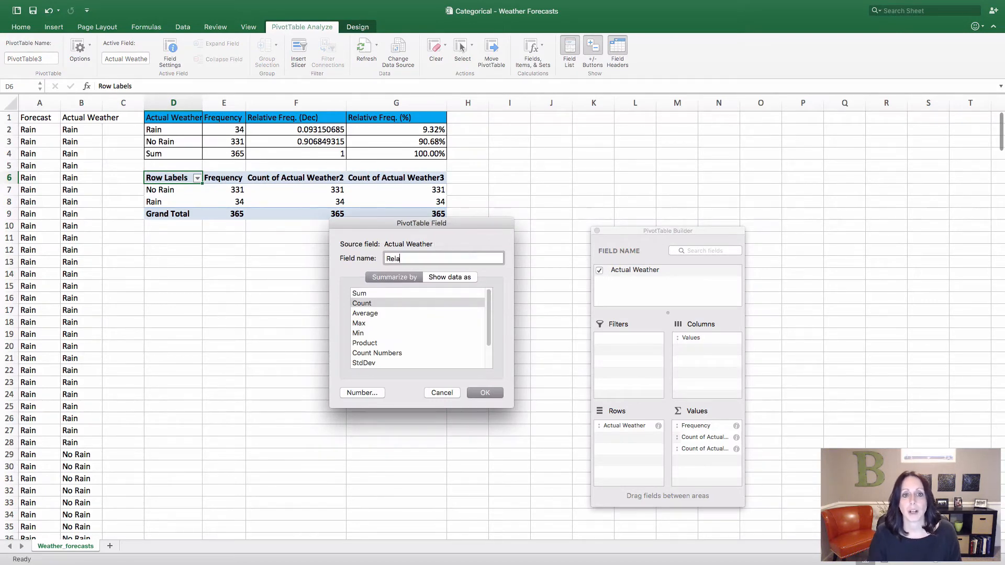
{"action": "type", "text": "tive Freq. (Dec)"}
{"action": "left_click", "coordinate": [441, 277]}
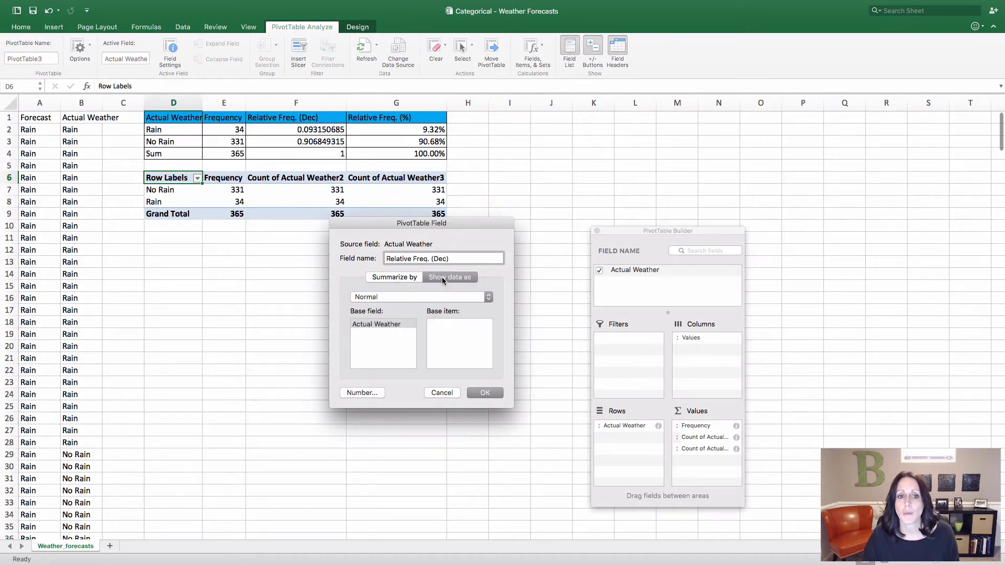
{"action": "left_click", "coordinate": [427, 297]}
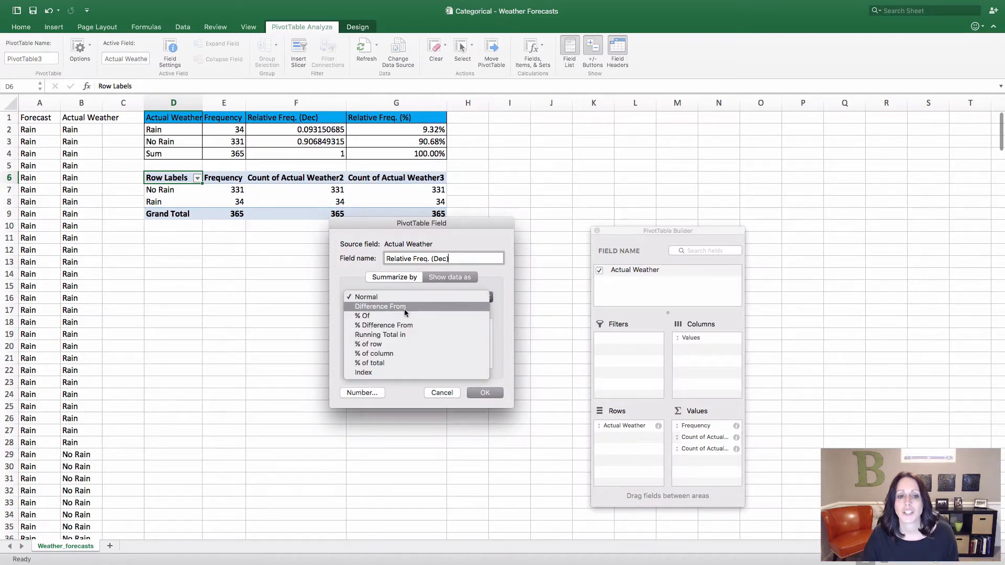
{"action": "left_click", "coordinate": [370, 354]}
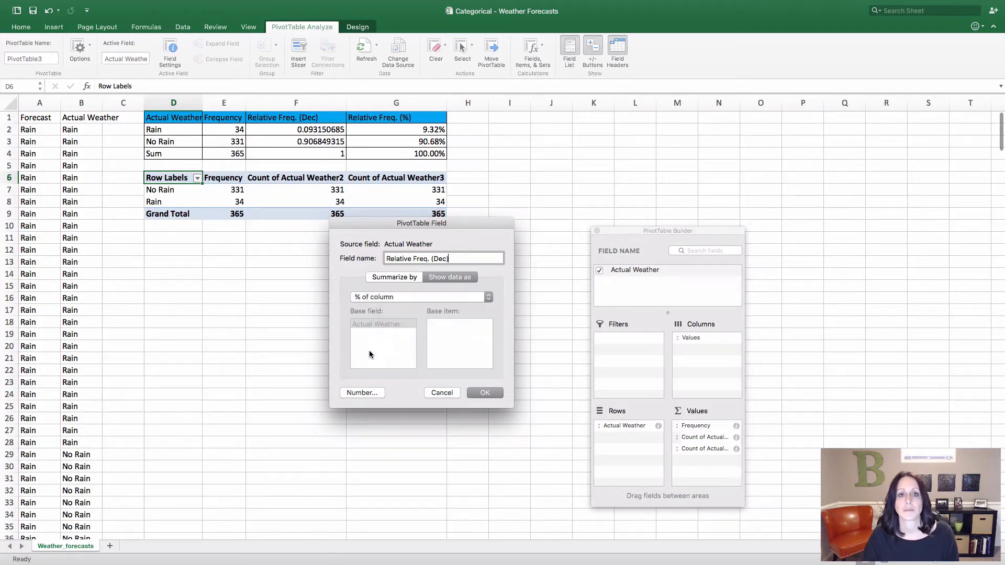
{"action": "left_click", "coordinate": [493, 394]}
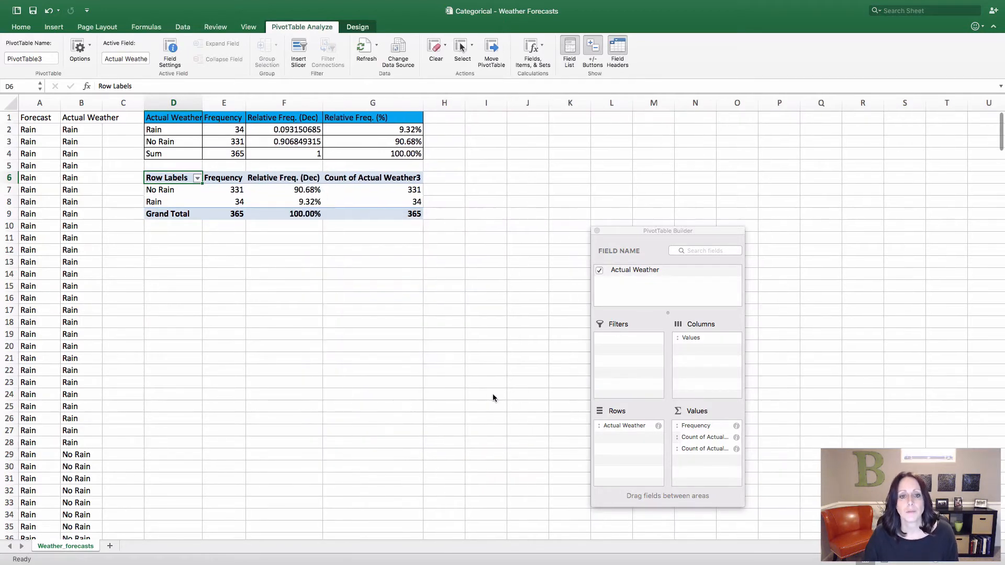
Format the PivotTable's Relative Freq. (Dec) field as Number with 11 decimal places
{"action": "left_click", "coordinate": [295, 187]}
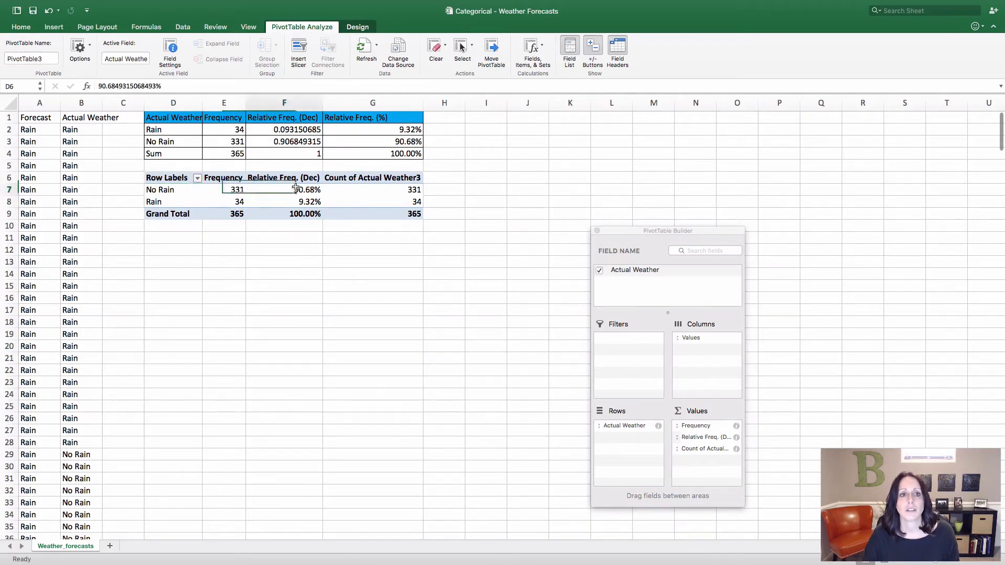
{"action": "left_click", "coordinate": [737, 439]}
{"action": "left_click", "coordinate": [451, 279]}
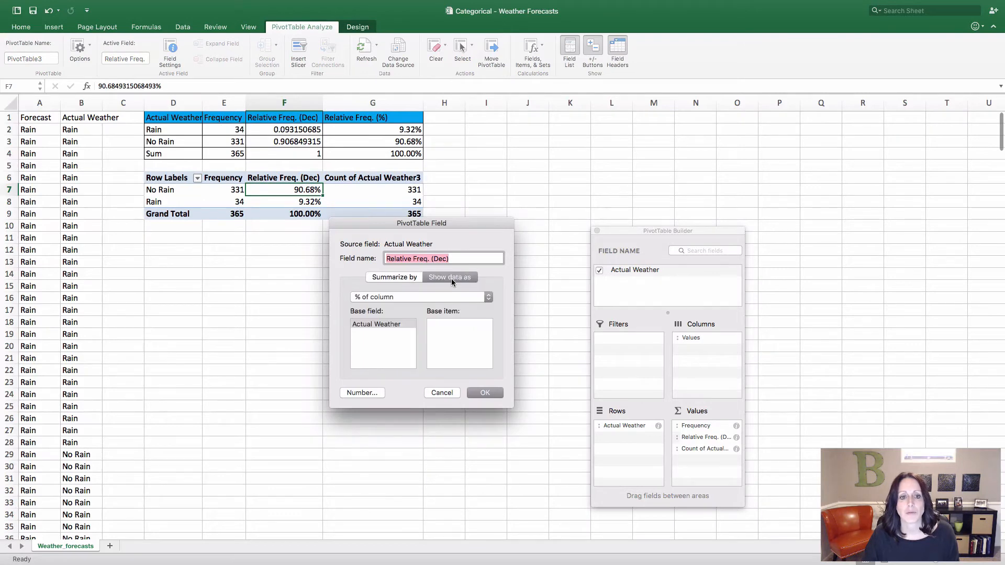
{"action": "left_click", "coordinate": [420, 297]}
{"action": "left_click", "coordinate": [421, 297]}
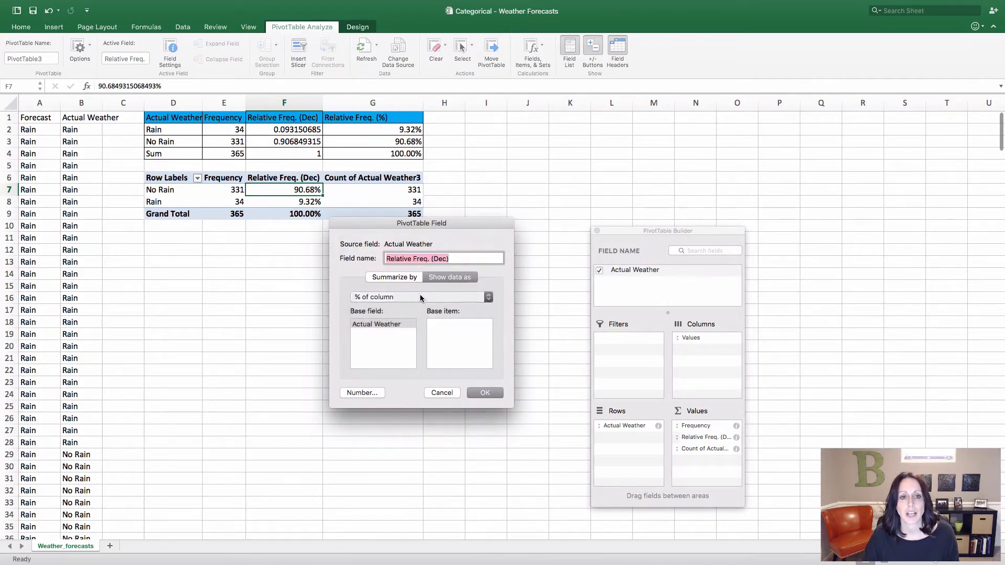
{"action": "left_click", "coordinate": [362, 393]}
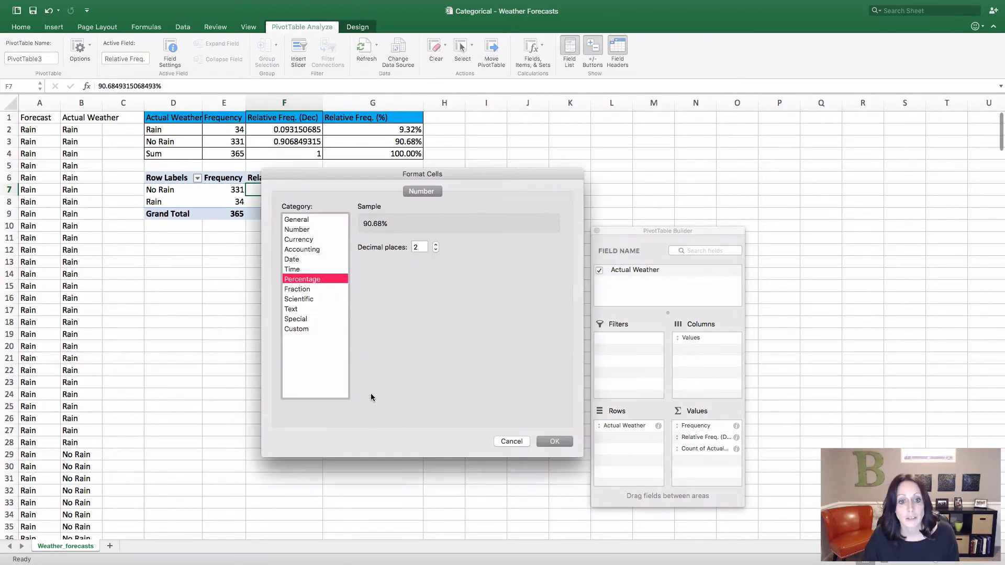
{"action": "left_click", "coordinate": [298, 230]}
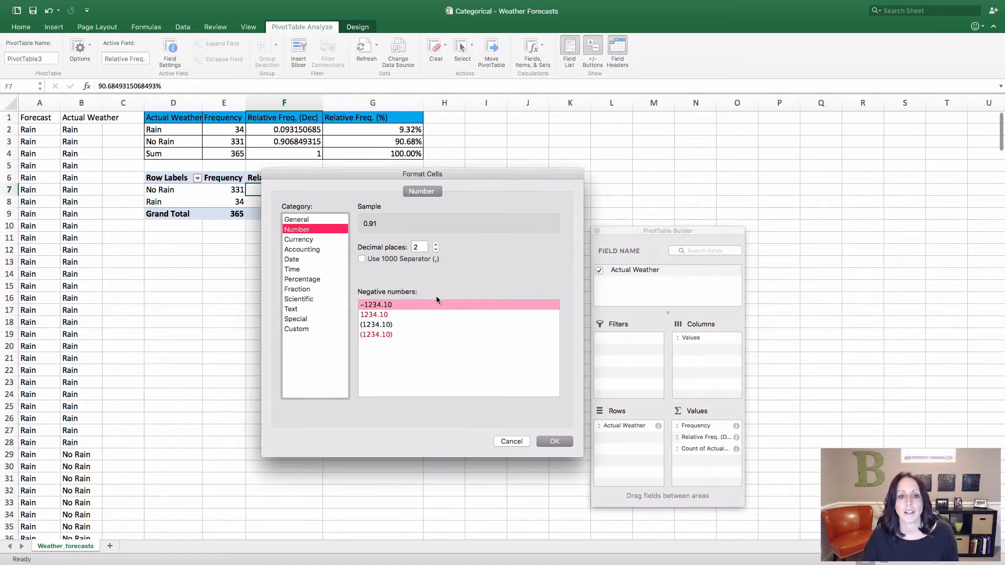
{"action": "left_click", "coordinate": [436, 245]}
{"action": "left_click", "coordinate": [436, 245]}
{"action": "left_click", "coordinate": [436, 244]}
{"action": "left_click", "coordinate": [436, 245]}
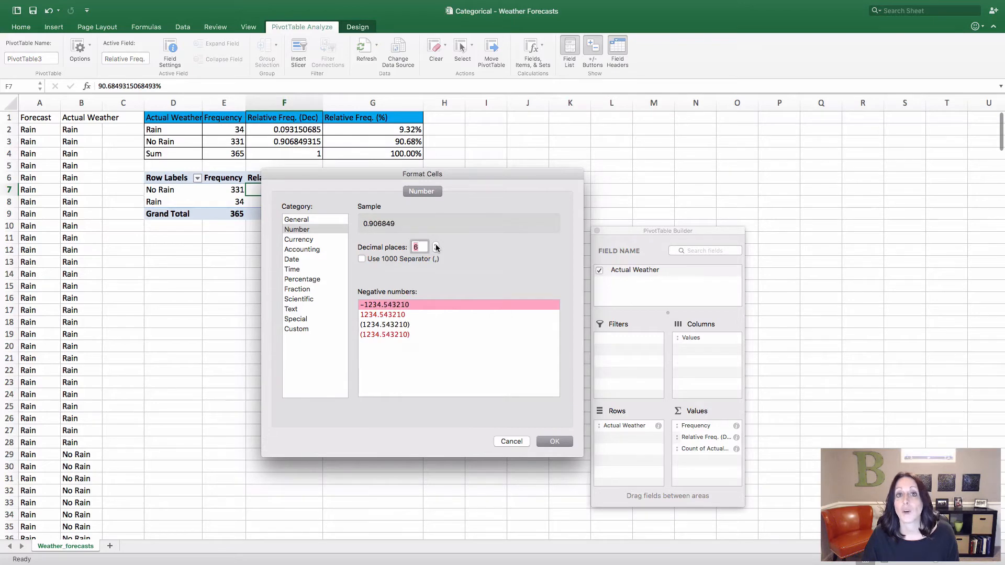
{"action": "left_click", "coordinate": [435, 244]}
{"action": "left_click", "coordinate": [436, 245]}
{"action": "left_click", "coordinate": [436, 245]}
{"action": "left_click", "coordinate": [436, 244]}
{"action": "left_click", "coordinate": [436, 245]}
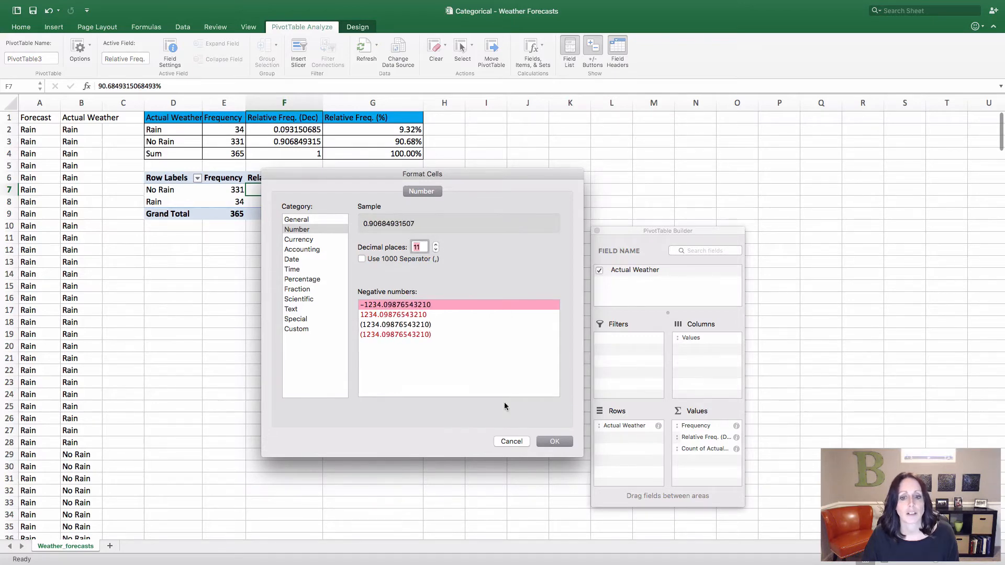
{"action": "left_click", "coordinate": [566, 439]}
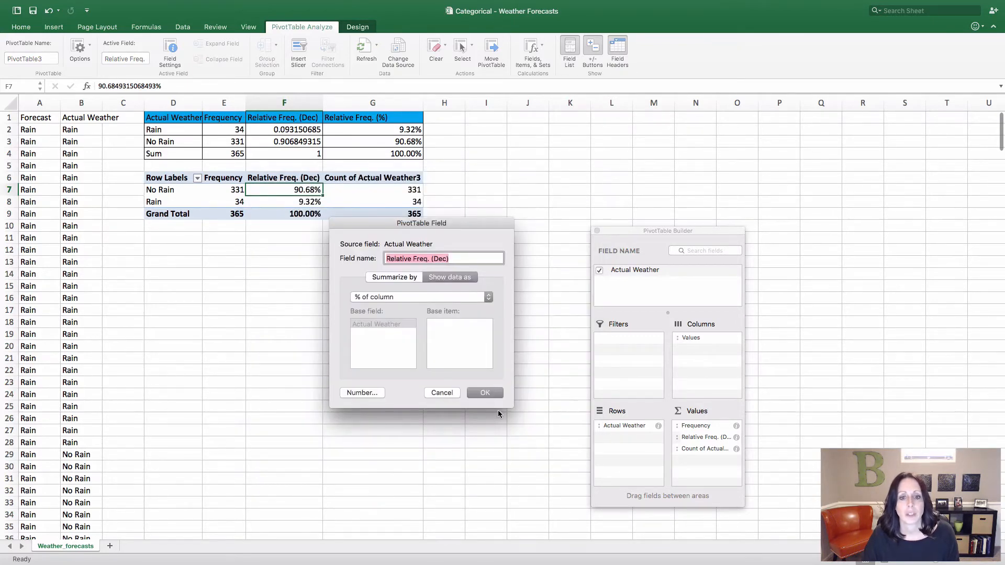
{"action": "left_click", "coordinate": [495, 391]}
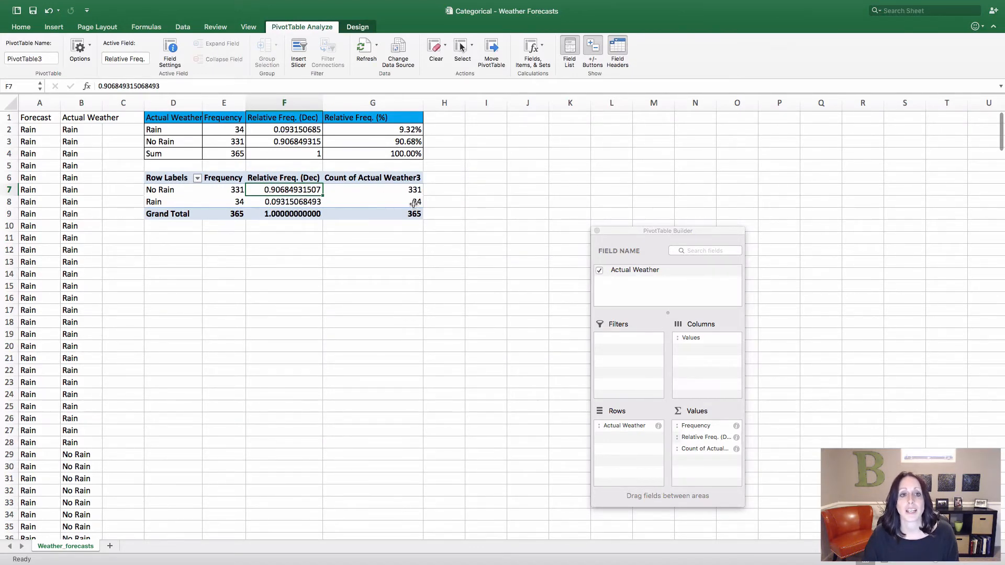
Rename the third count field to Rel. Freq. (%) and show its data as % of column
{"action": "left_click", "coordinate": [736, 450]}
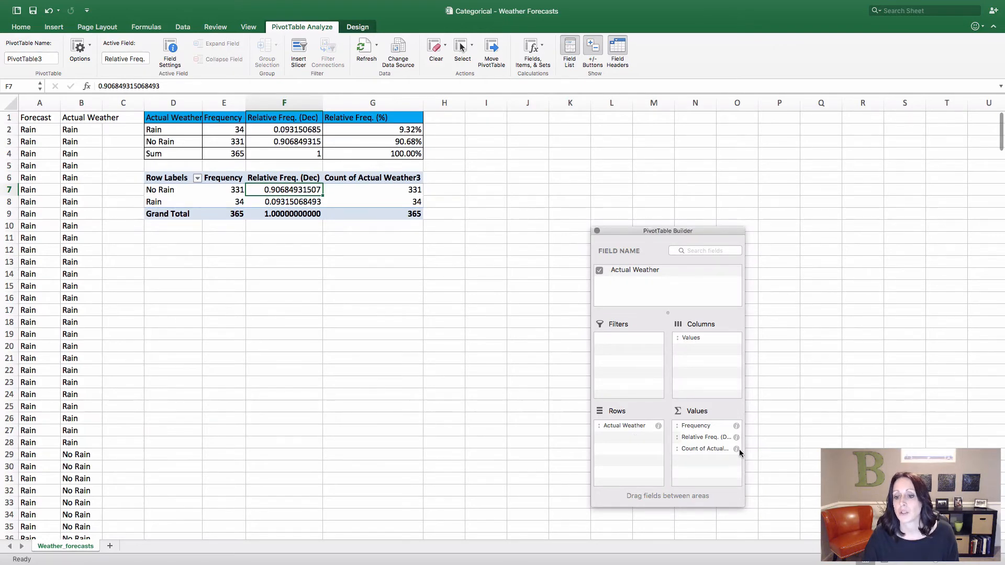
{"action": "left_click", "coordinate": [736, 450]}
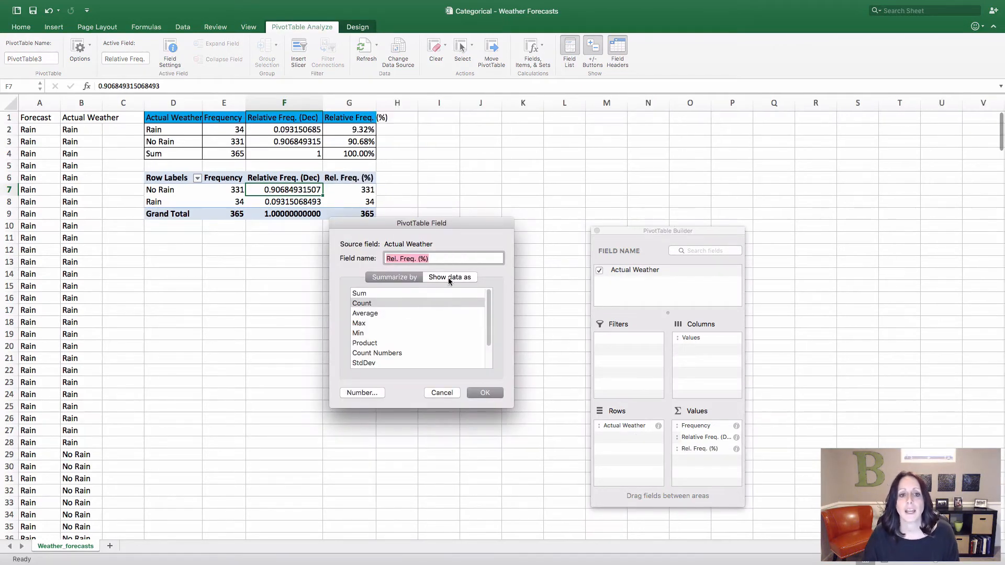
{"action": "left_click", "coordinate": [453, 277]}
{"action": "left_click", "coordinate": [423, 297]}
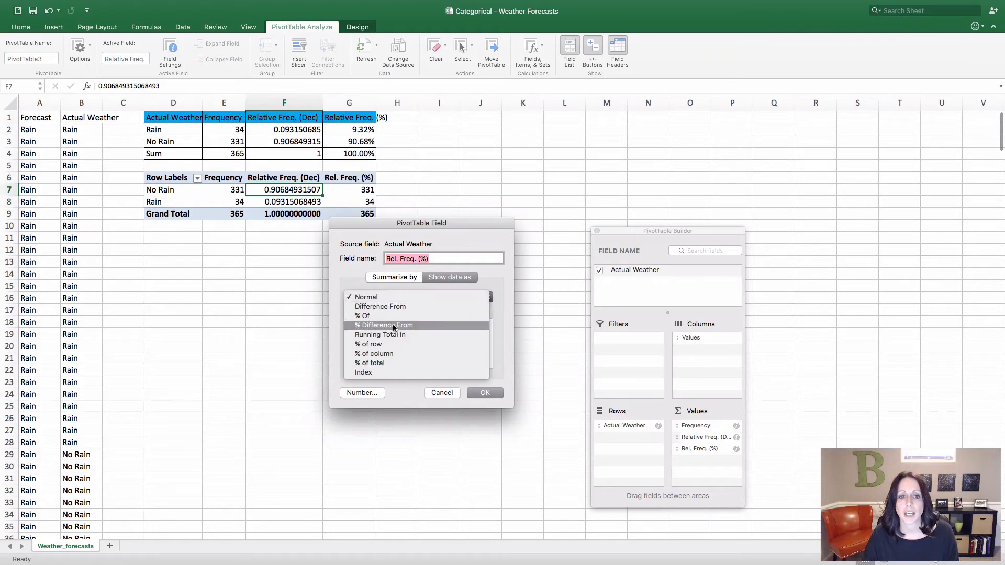
{"action": "left_click", "coordinate": [384, 355]}
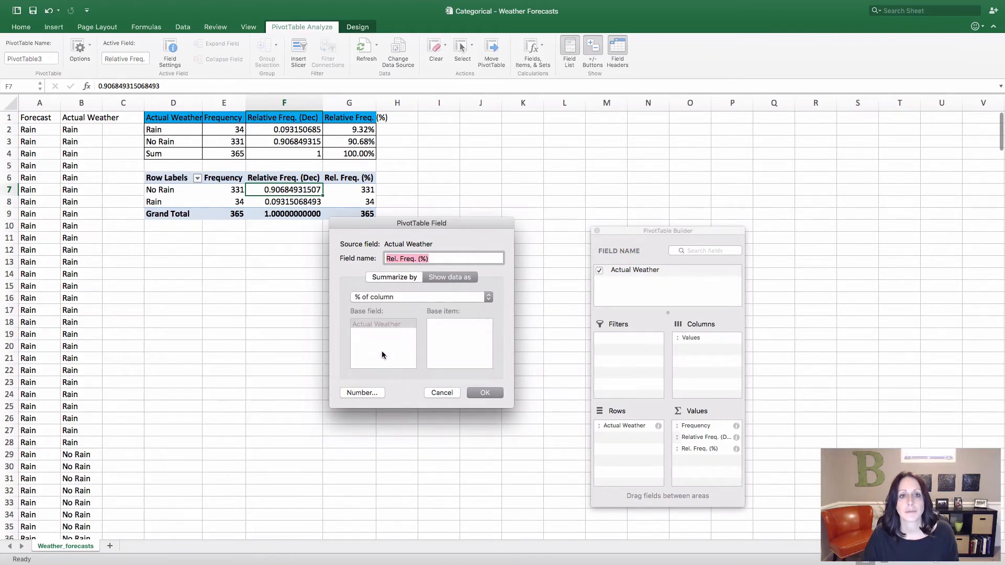
{"action": "left_click", "coordinate": [485, 393]}
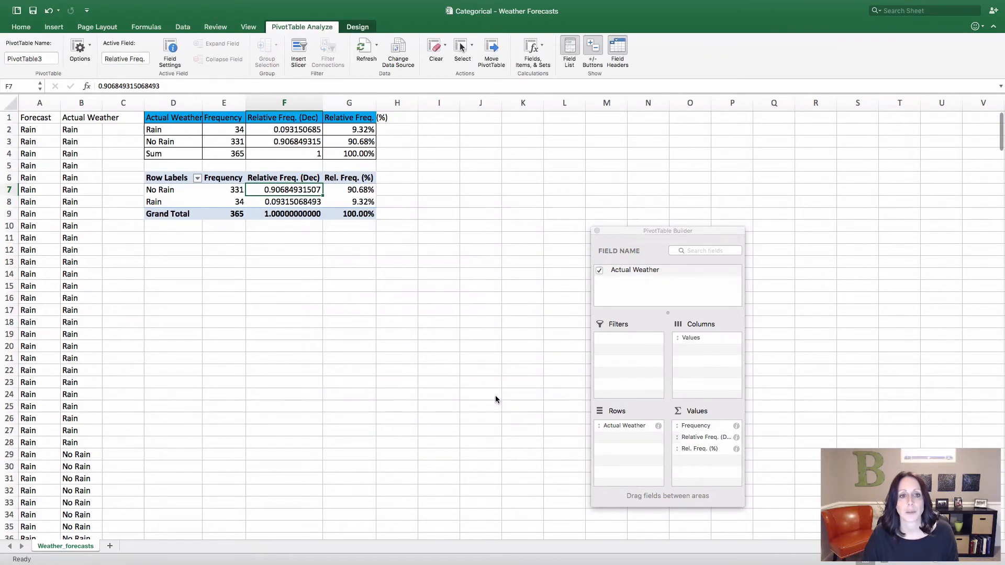
{"action": "left_click", "coordinate": [448, 363]}
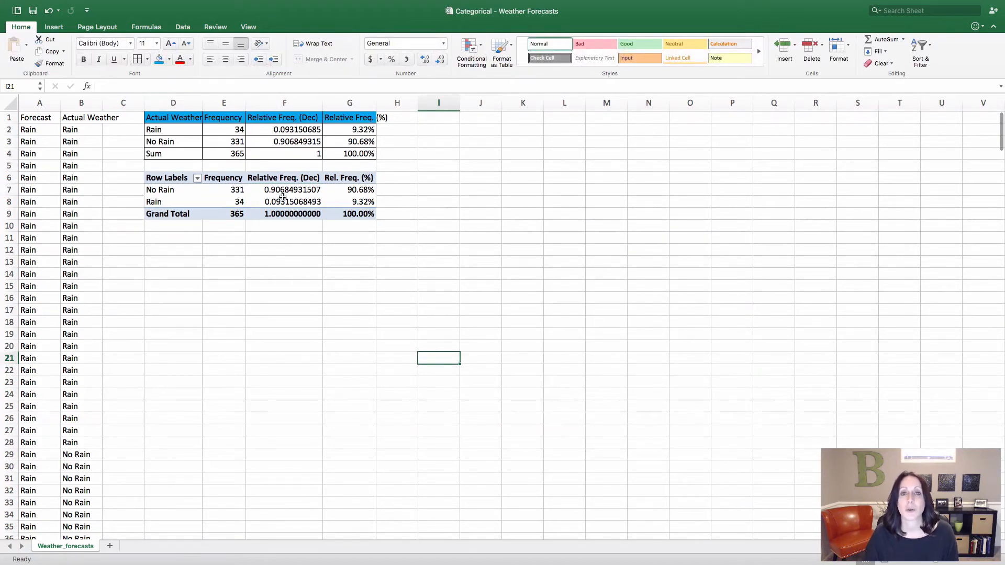
{"action": "left_click", "coordinate": [242, 295]}
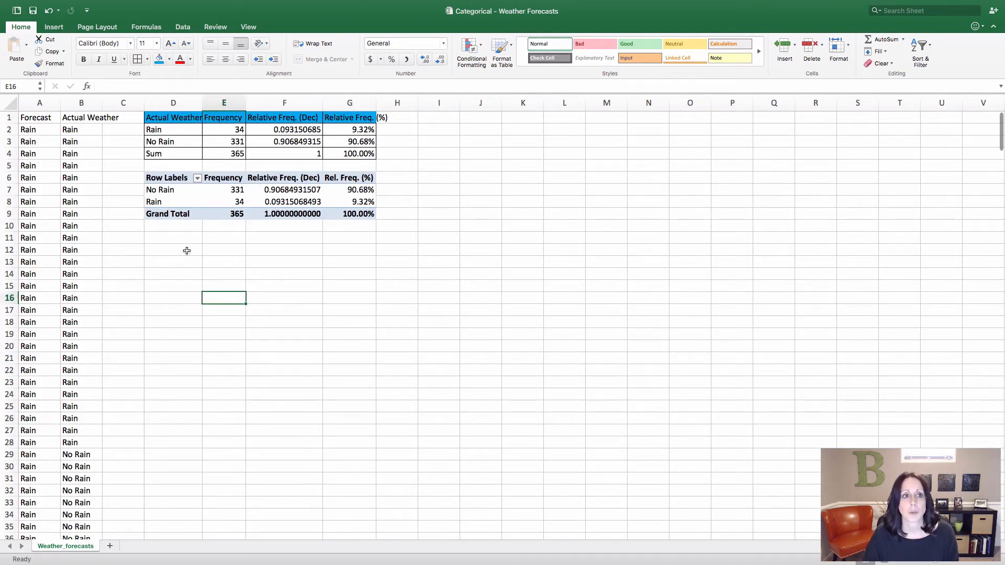
Change the Actual Weather entry in cell B6 to No Rain and refresh the PivotTable with the new data
{"action": "left_click", "coordinate": [73, 181]}
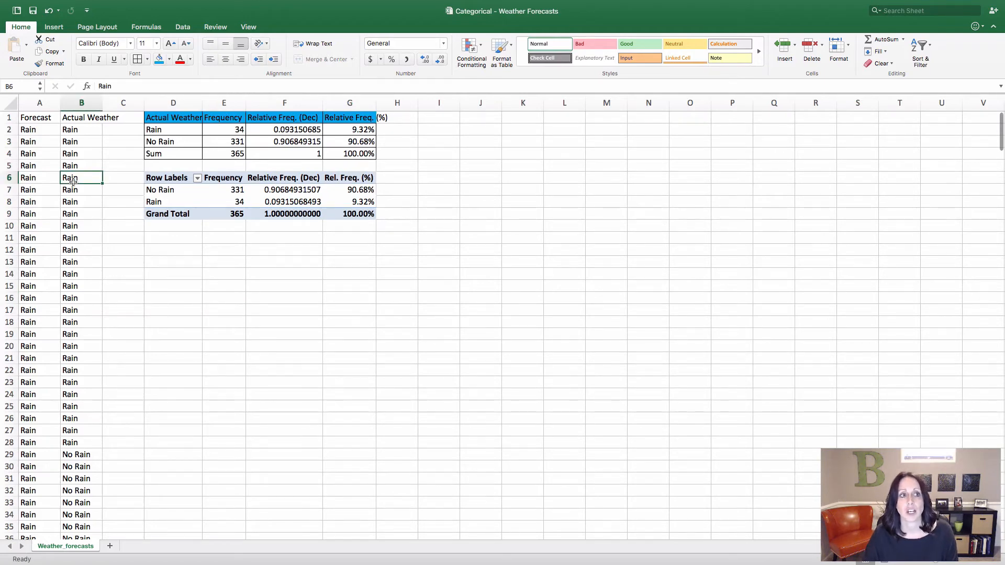
{"action": "type", "text": "No"}
{"action": "key", "text": "Return"}
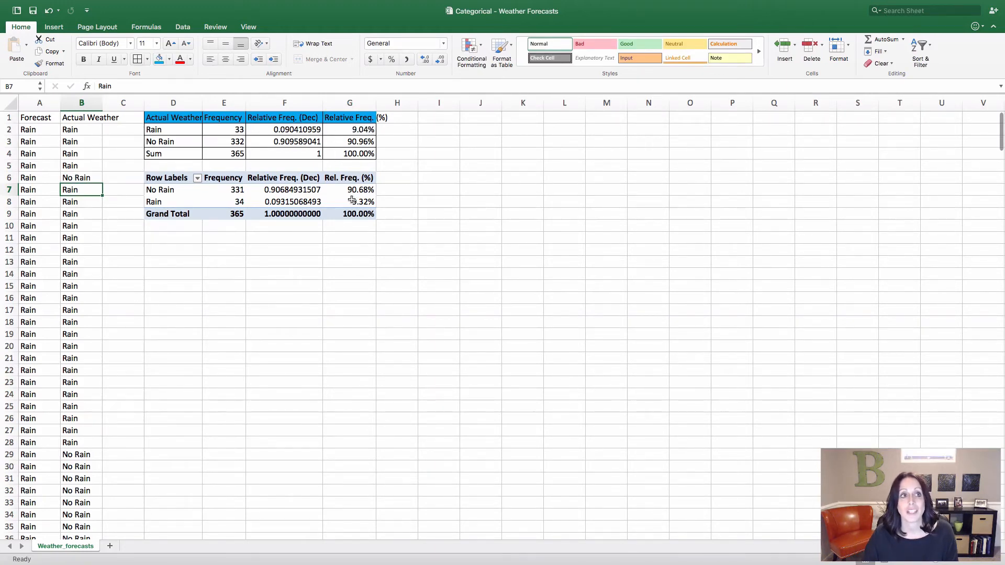
{"action": "left_click", "coordinate": [178, 27]}
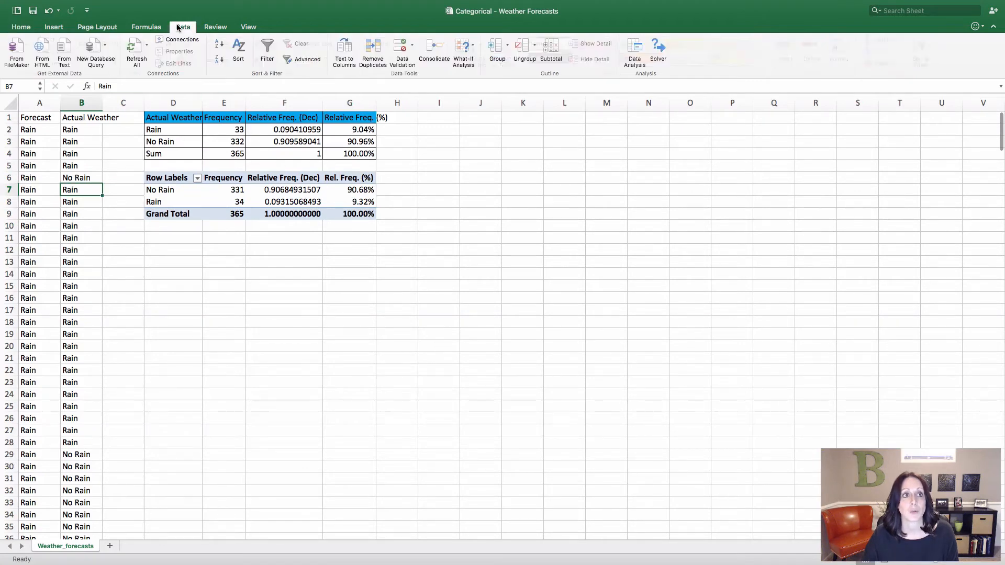
{"action": "left_click", "coordinate": [138, 48]}
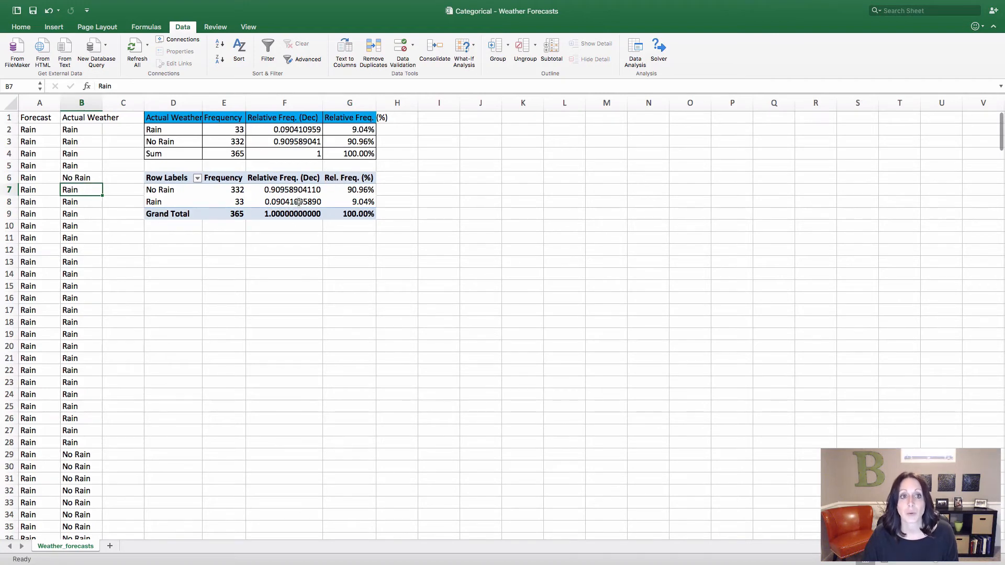
Set the Actual Weather entry in cell B6 back to Rain
{"action": "left_click", "coordinate": [76, 179]}
{"action": "type", "text": "Ra"}
{"action": "key", "text": "Return"}
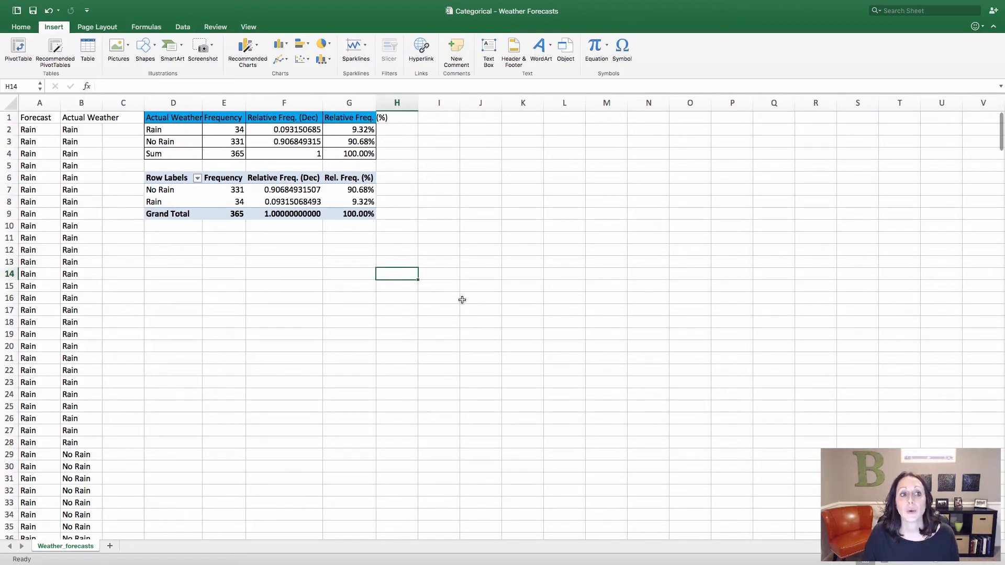
Select the Rain and No Rain categories with their frequencies in cells D2:E3
{"action": "left_click", "coordinate": [238, 286]}
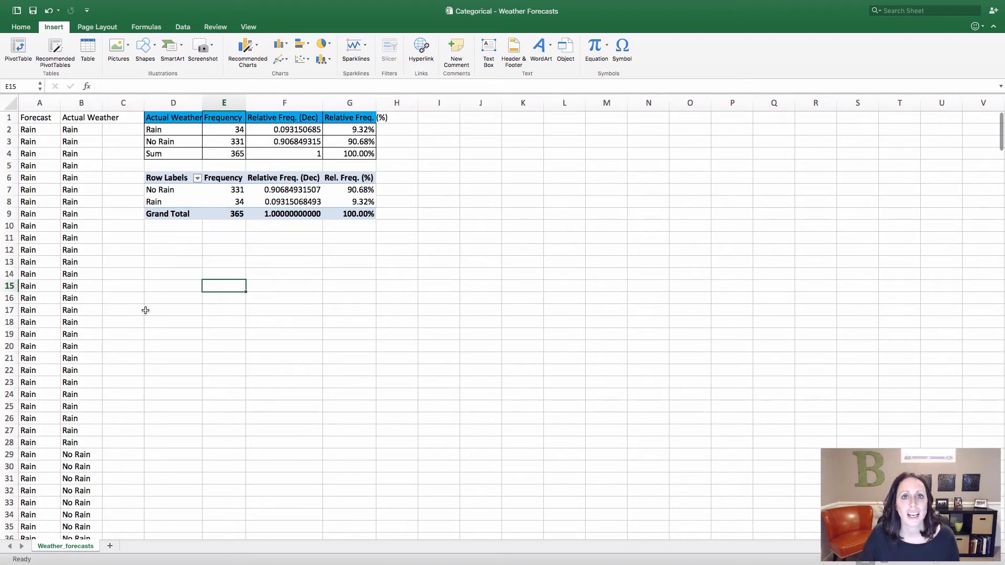
{"action": "left_click", "coordinate": [269, 165]}
{"action": "left_click_drag", "start_coordinate": [168, 130], "coordinate": [237, 140]}
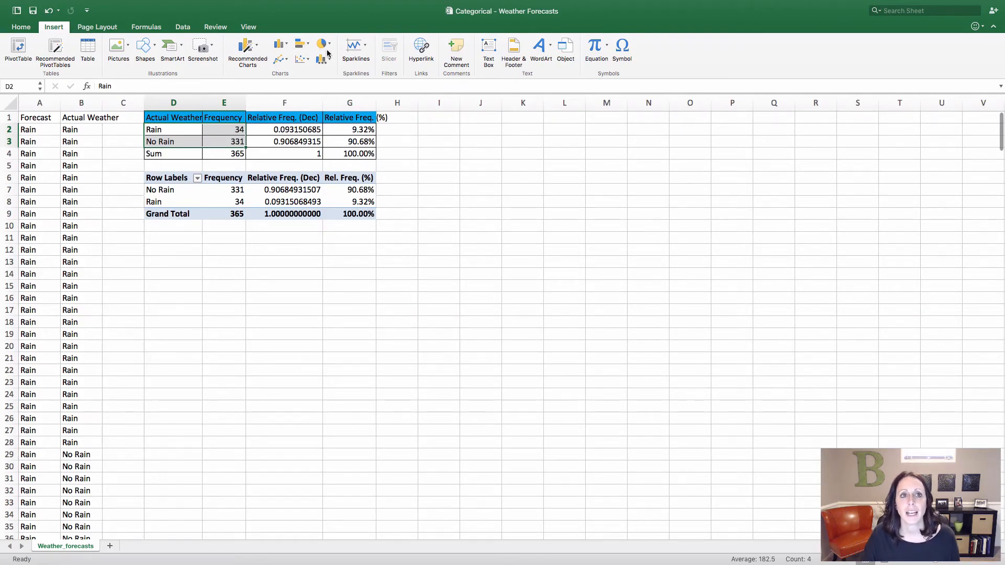
{"action": "left_click", "coordinate": [283, 45]}
{"action": "left_click", "coordinate": [295, 78]}
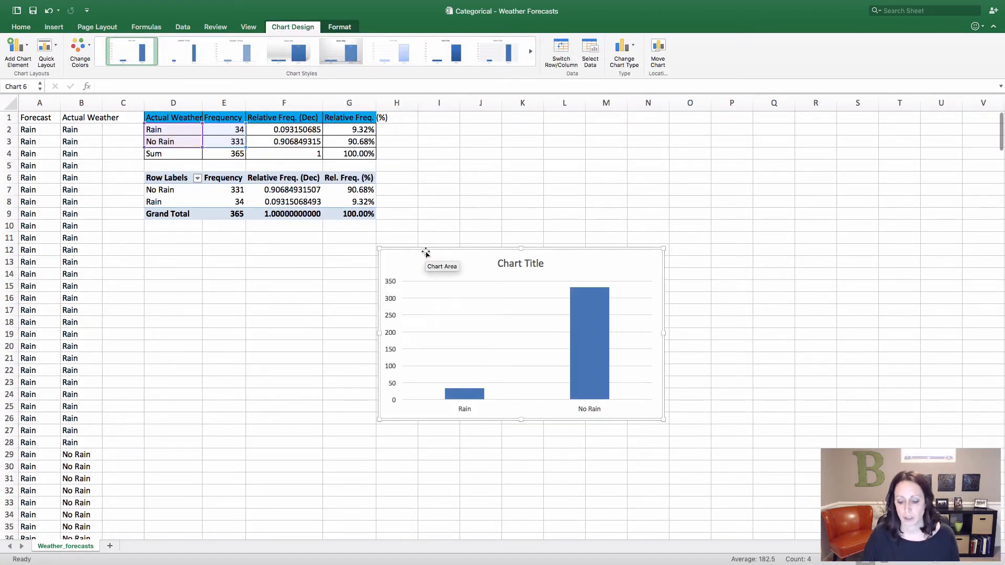
{"action": "key", "text": "super+z"}
Insert a recommended clustered column chart of the selected weather frequencies
{"action": "left_click", "coordinate": [54, 27]}
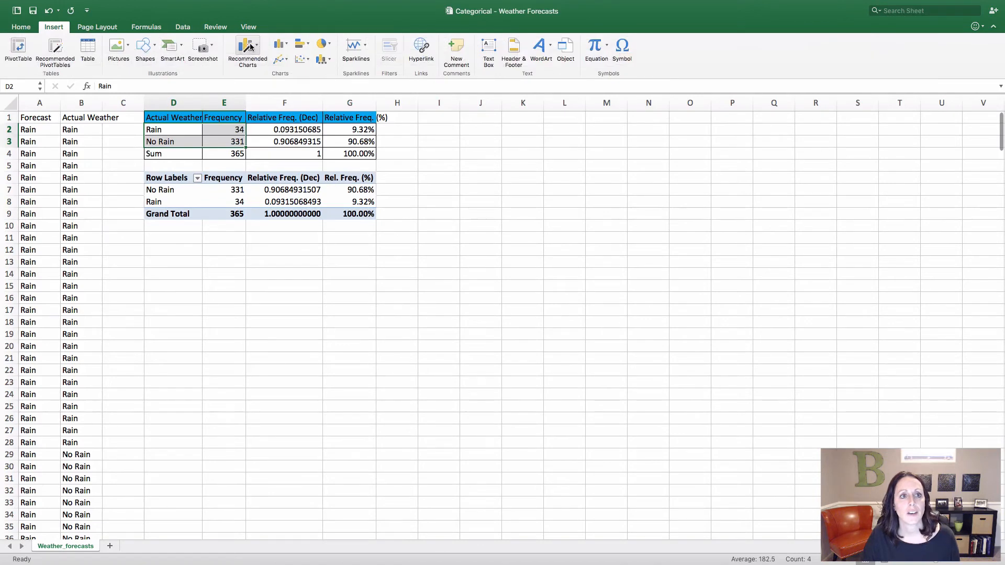
{"action": "left_click", "coordinate": [251, 47]}
{"action": "left_click", "coordinate": [309, 124]}
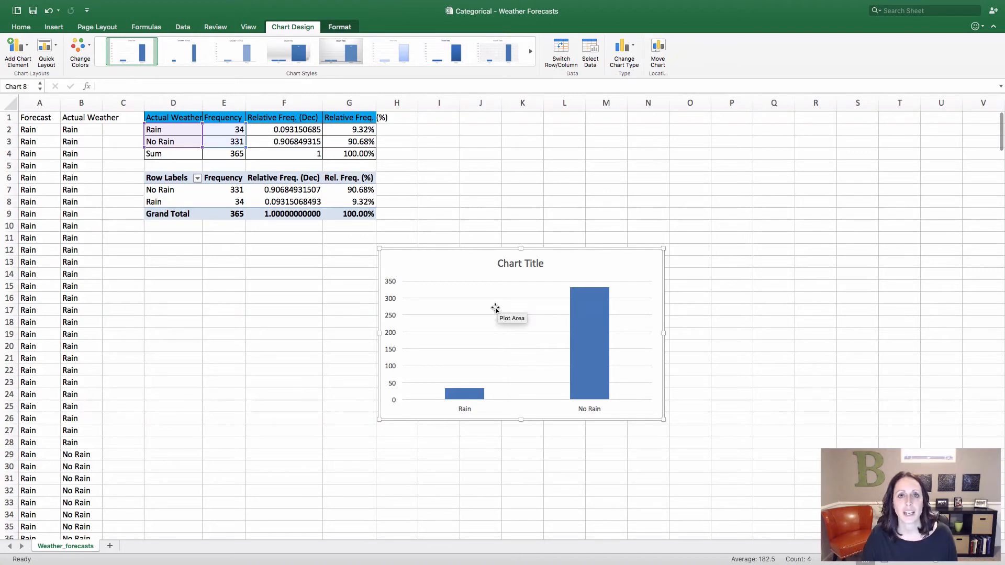
Add a primary horizontal and a primary vertical axis title to the column chart
{"action": "double_click", "coordinate": [514, 265]}
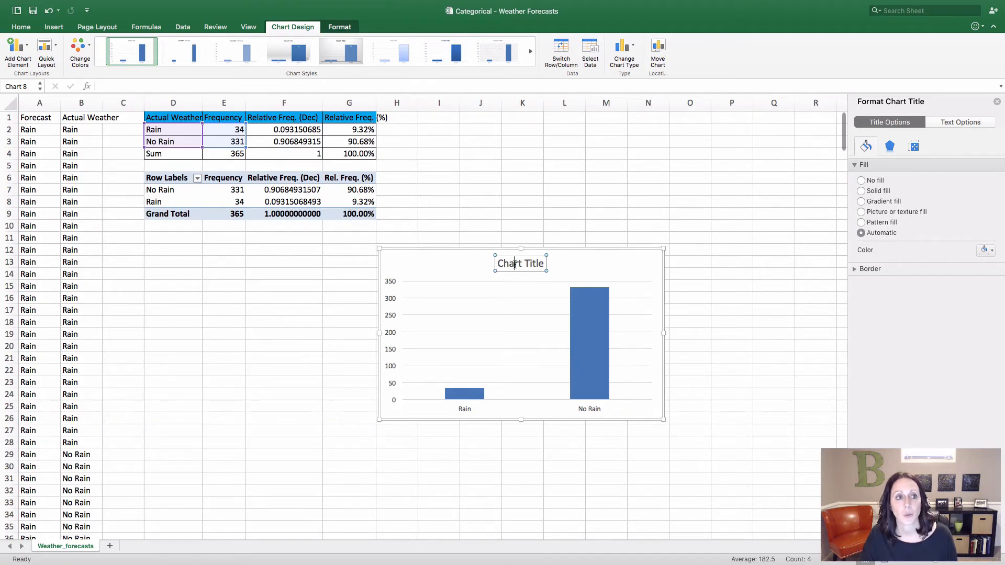
{"action": "left_click", "coordinate": [485, 250]}
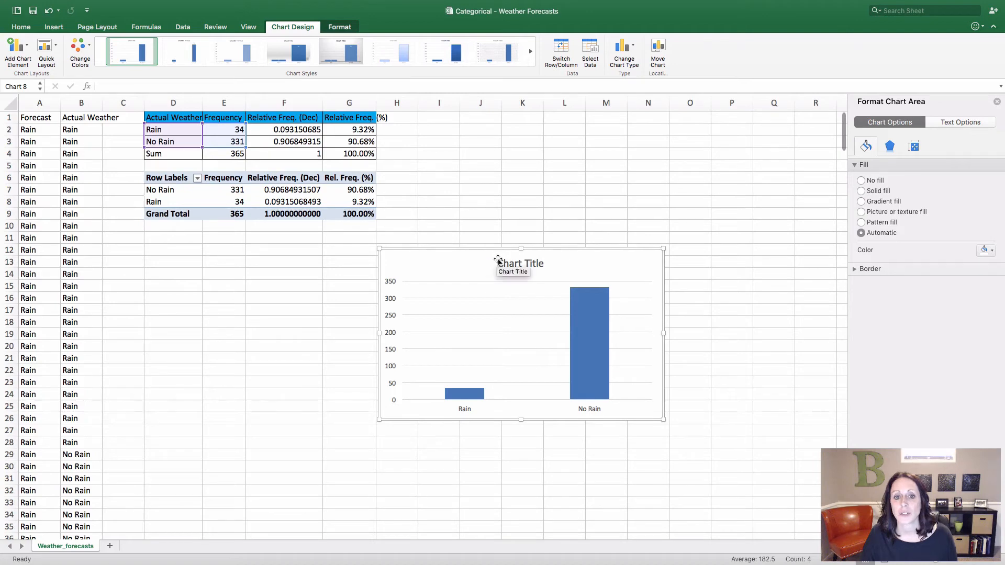
{"action": "left_click", "coordinate": [28, 52]}
{"action": "mouse_move", "coordinate": [47, 79]}
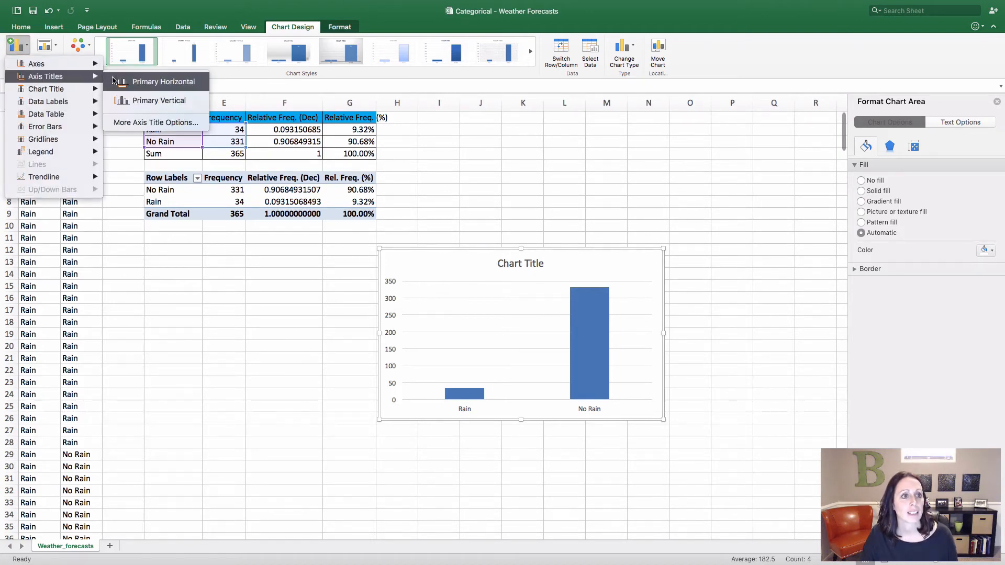
{"action": "left_click", "coordinate": [115, 81]}
{"action": "left_click", "coordinate": [17, 47]}
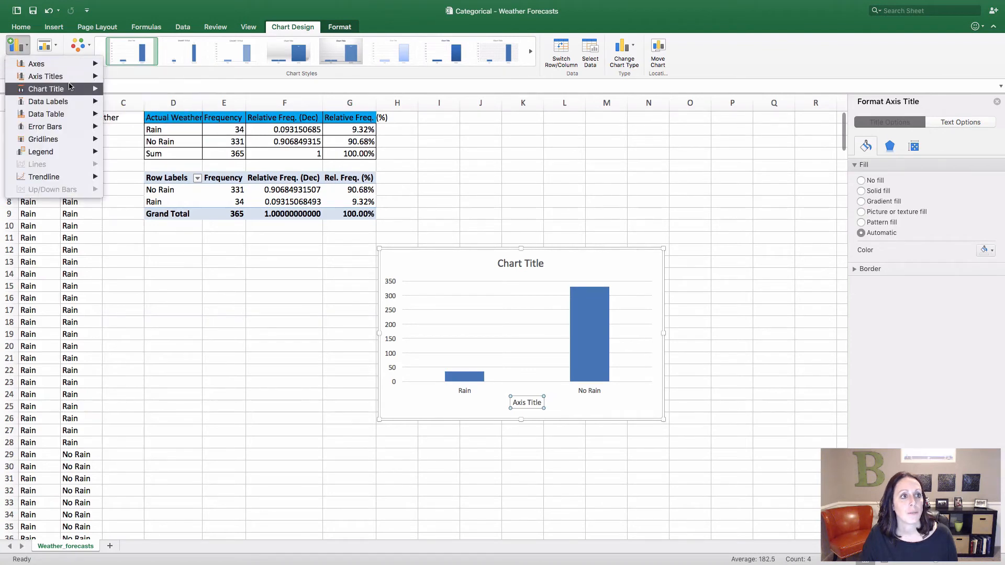
{"action": "mouse_move", "coordinate": [101, 79]}
{"action": "left_click", "coordinate": [139, 99]}
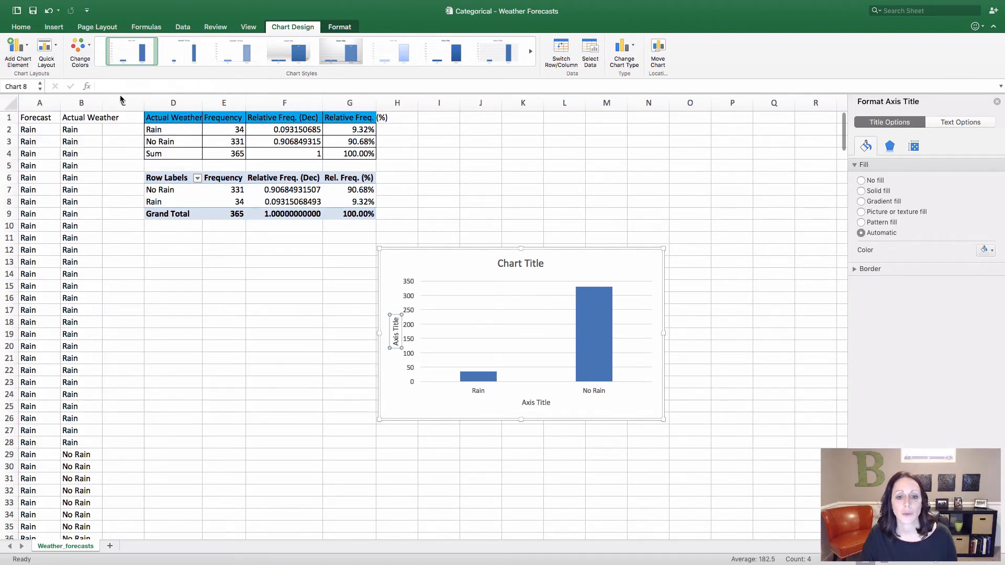
Vary the column chart's bar colors by point and expand the border options of the No Rain bar
{"action": "left_click", "coordinate": [610, 339]}
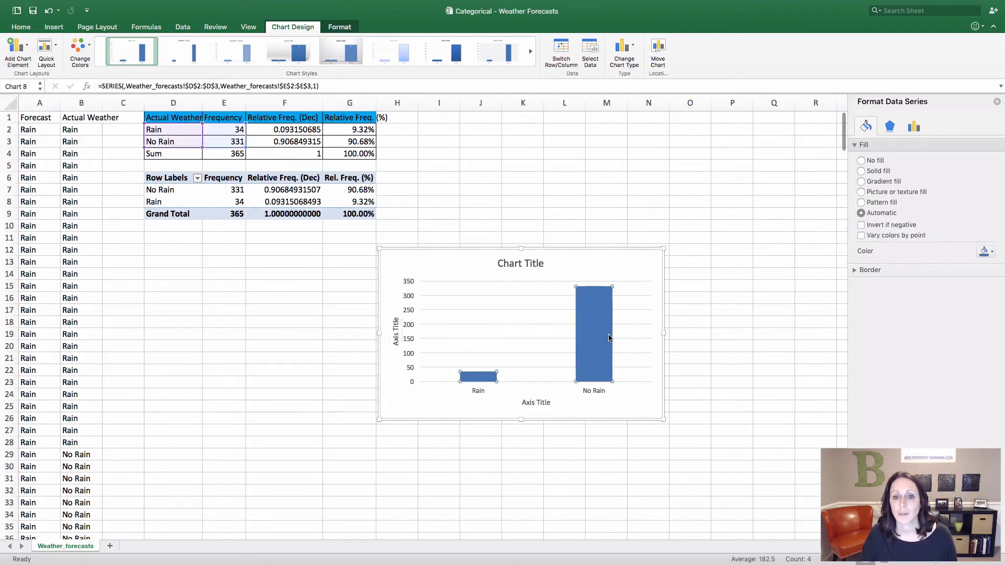
{"action": "left_click", "coordinate": [610, 339]}
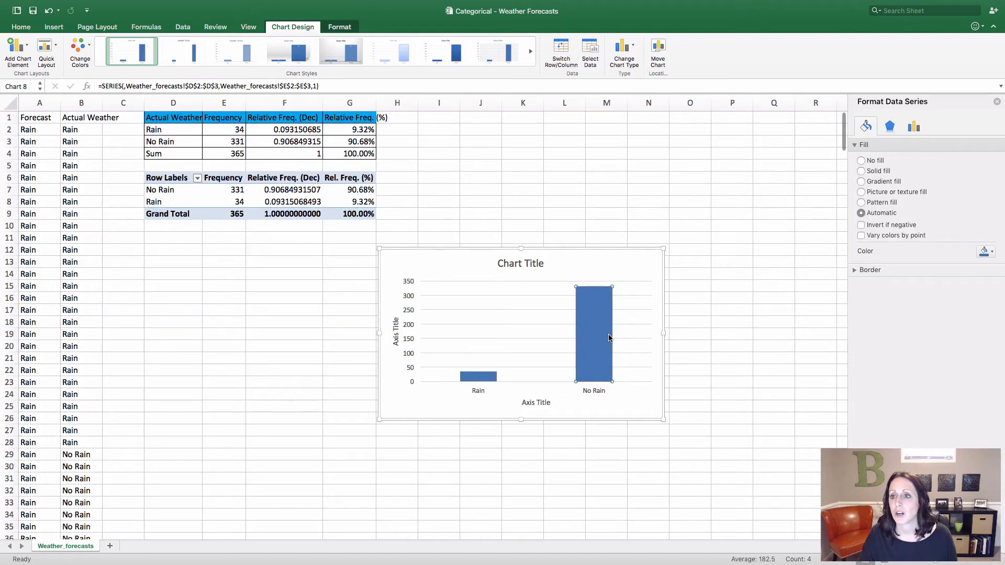
{"action": "left_click", "coordinate": [861, 236]}
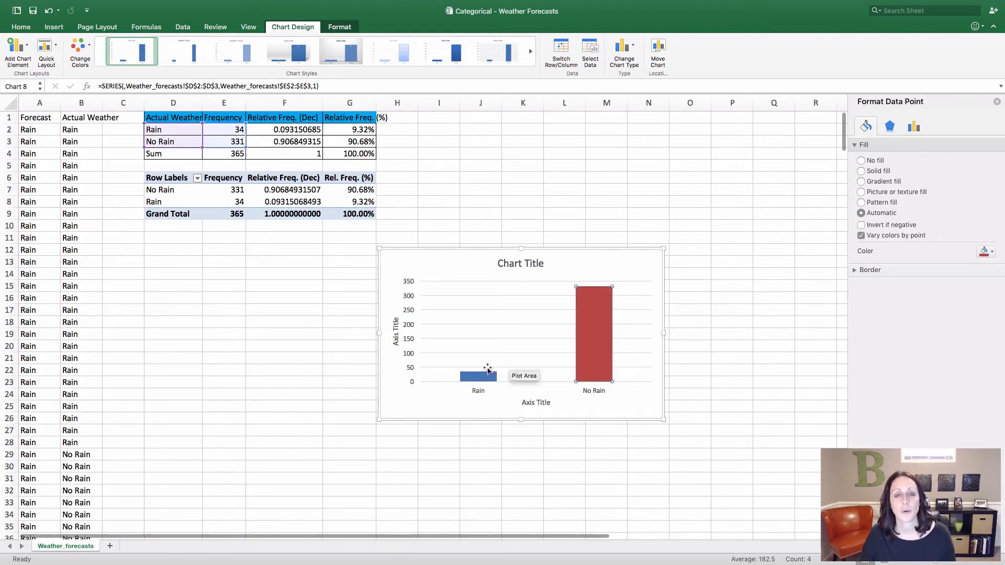
{"action": "left_click", "coordinate": [855, 271]}
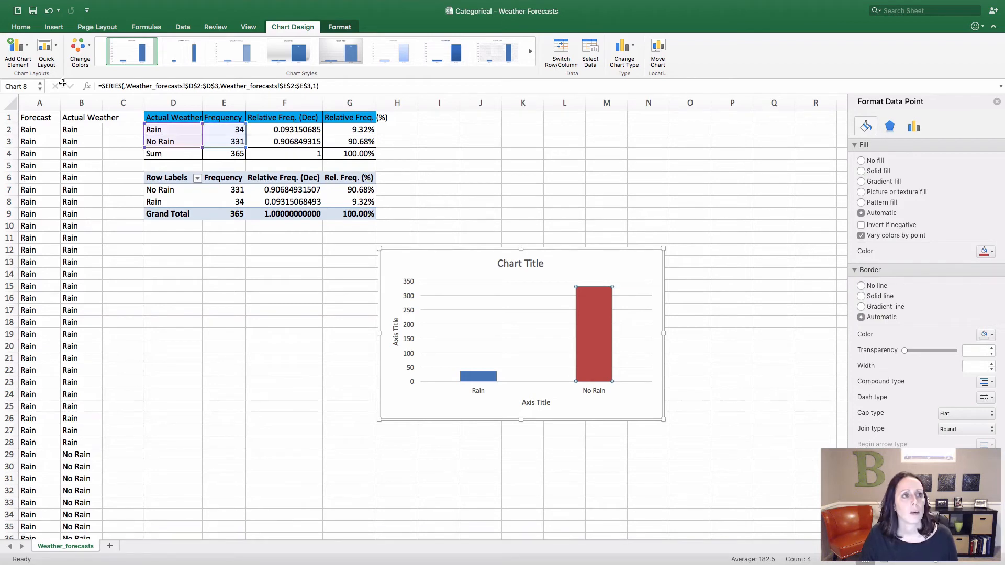
Add a centered data label to the No Rain bar and deselect the chart
{"action": "left_click", "coordinate": [26, 50]}
{"action": "mouse_move", "coordinate": [44, 102]}
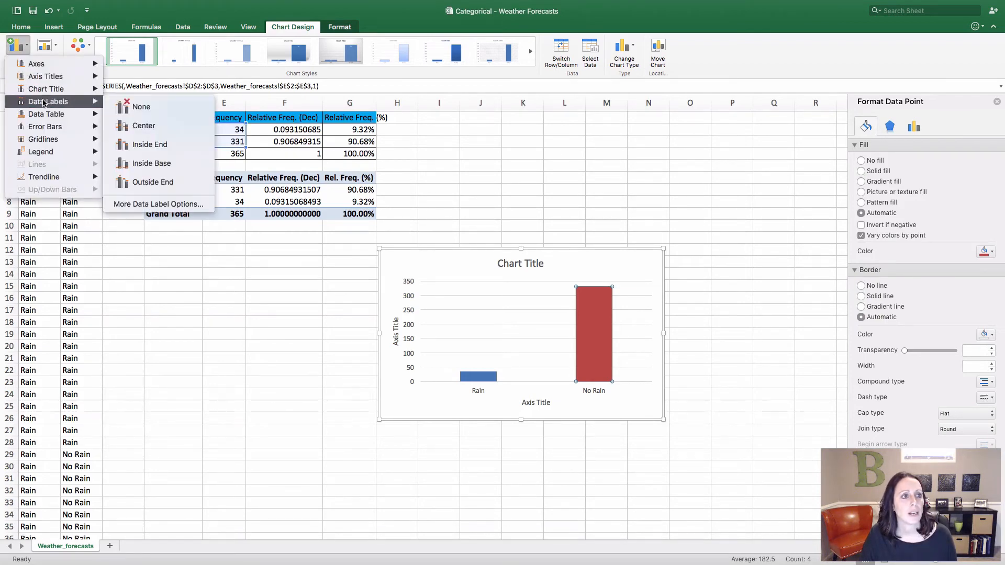
{"action": "left_click", "coordinate": [154, 130]}
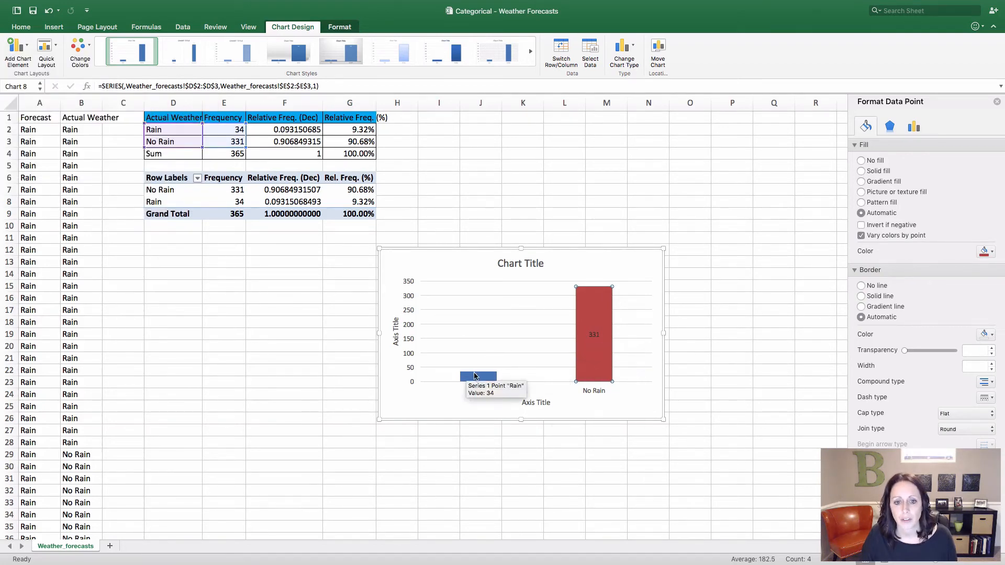
{"action": "left_click", "coordinate": [564, 504]}
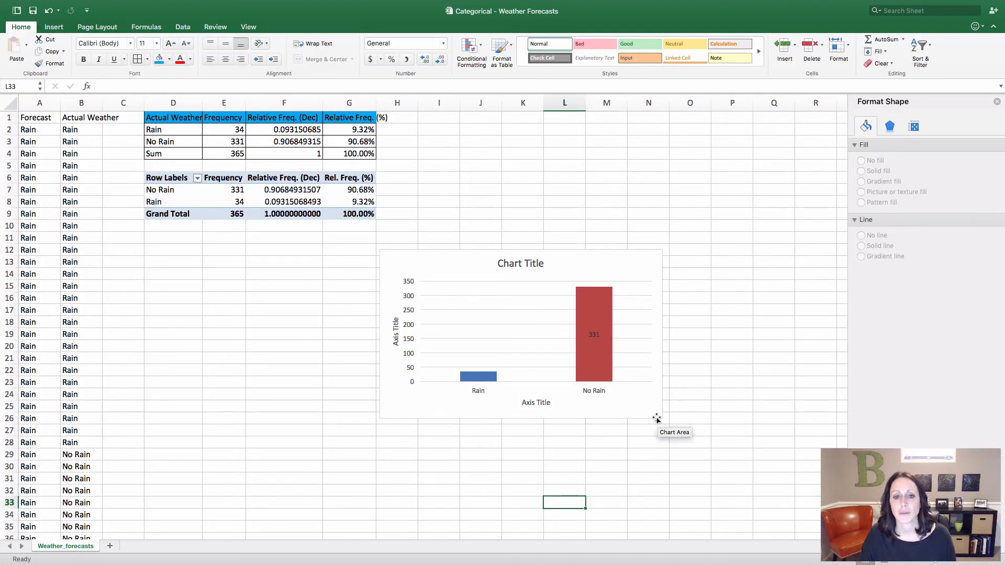
Insert a 2-D pie chart of the Rain and No Rain frequencies in D2:E3
{"action": "left_click", "coordinate": [523, 266]}
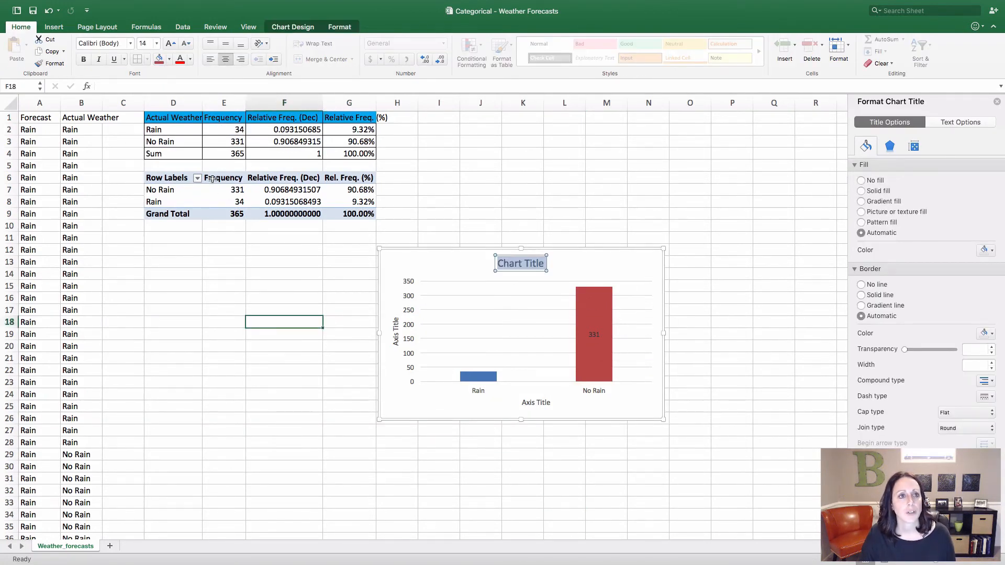
{"action": "key", "text": "Escape"}
{"action": "left_click", "coordinate": [207, 133]}
{"action": "left_click", "coordinate": [183, 133]}
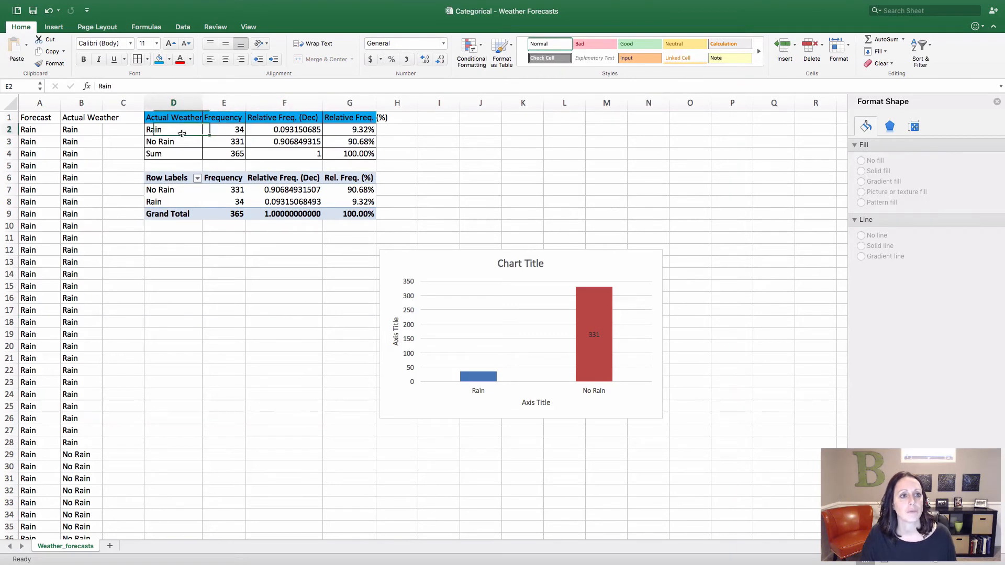
{"action": "left_click_drag", "start_coordinate": [182, 134], "coordinate": [225, 142]}
{"action": "left_click", "coordinate": [47, 28]}
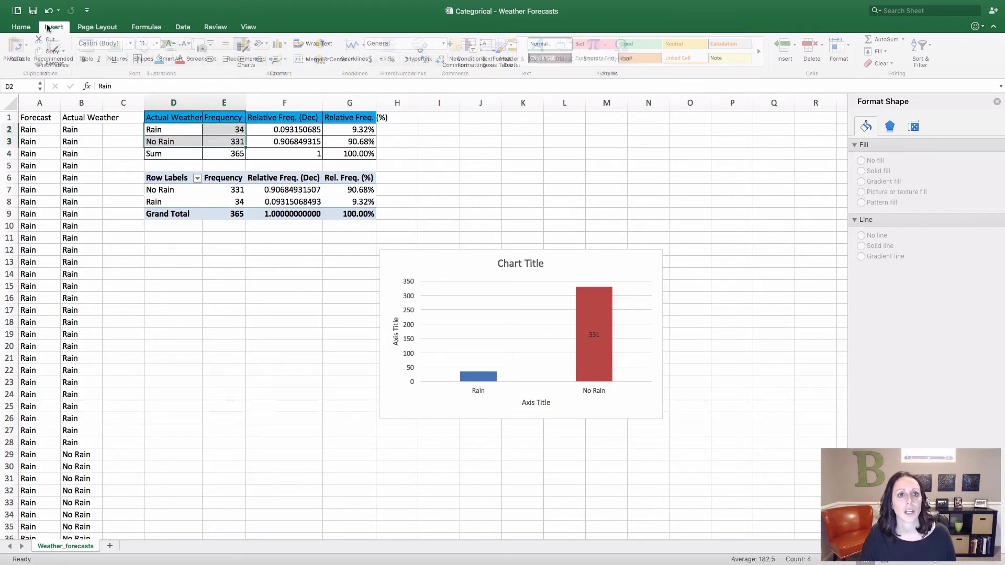
{"action": "left_click", "coordinate": [321, 45]}
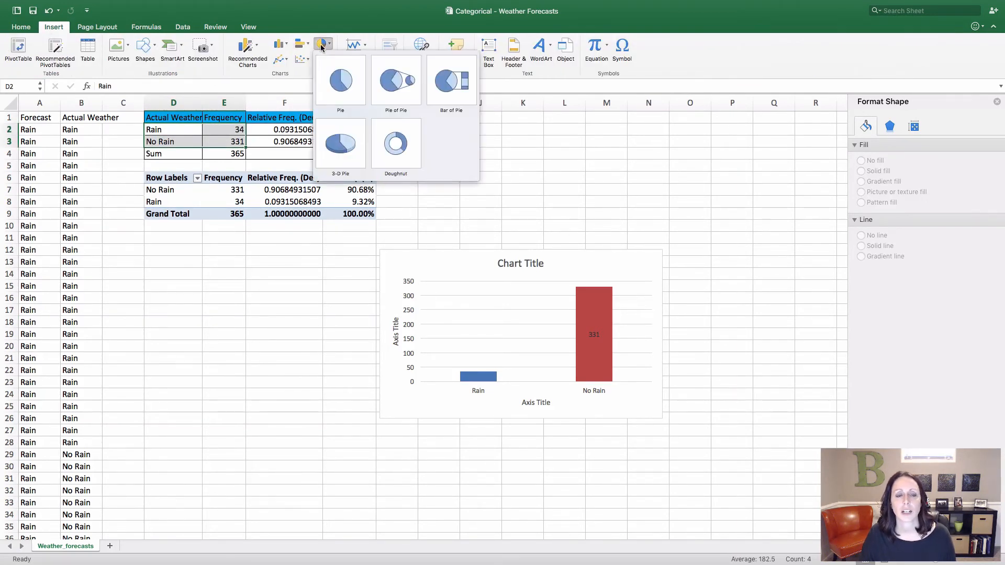
{"action": "left_click", "coordinate": [333, 79]}
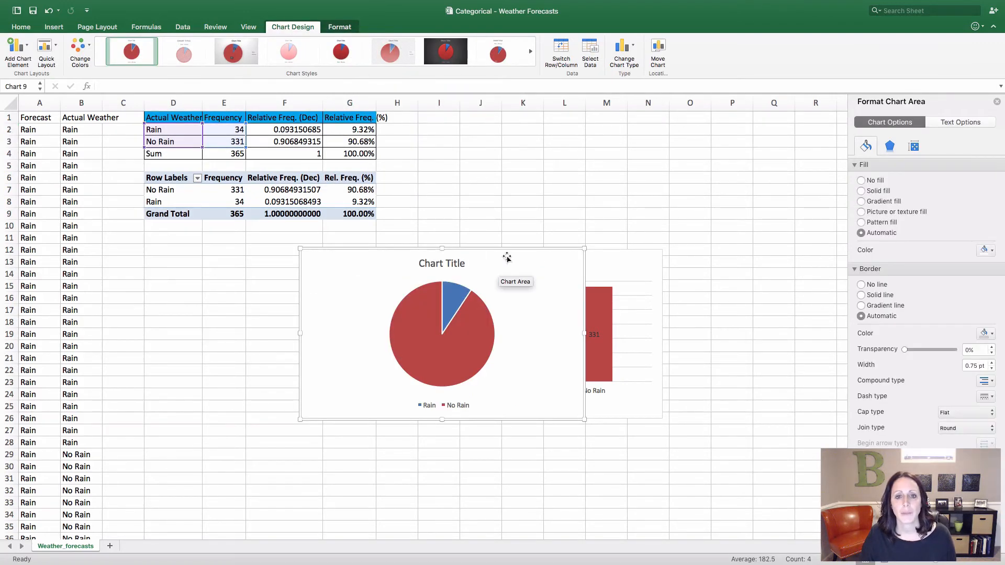
Add data labels to the pie chart's slices and open the data label options
{"action": "left_click", "coordinate": [446, 265]}
{"action": "double_click", "coordinate": [447, 266]}
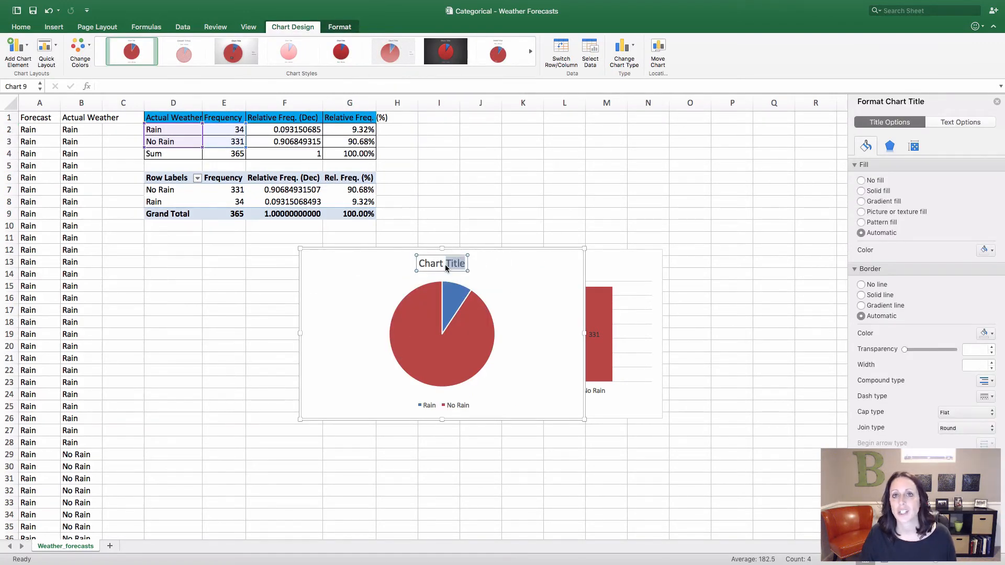
{"action": "left_click", "coordinate": [450, 327]}
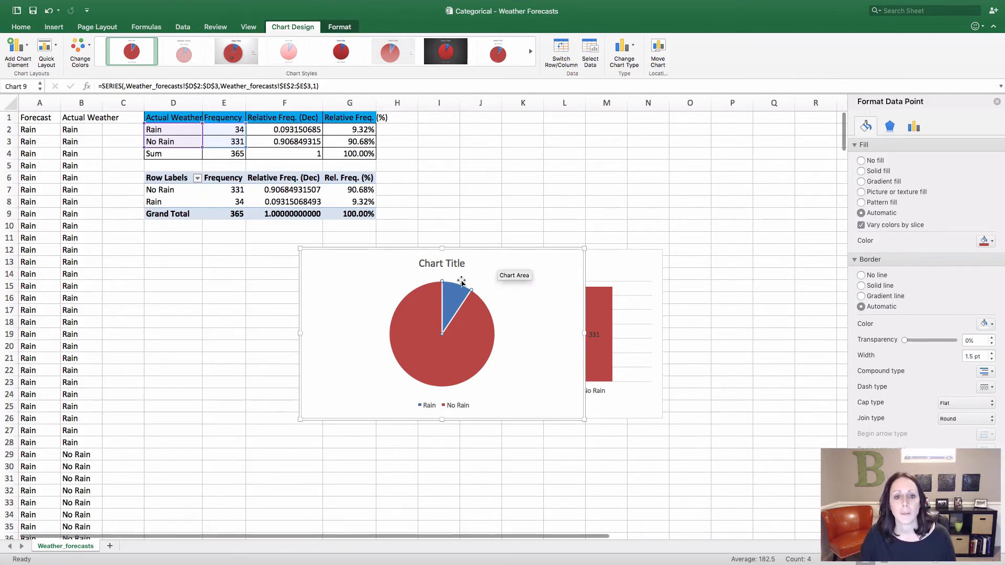
{"action": "right_click", "coordinate": [446, 349]}
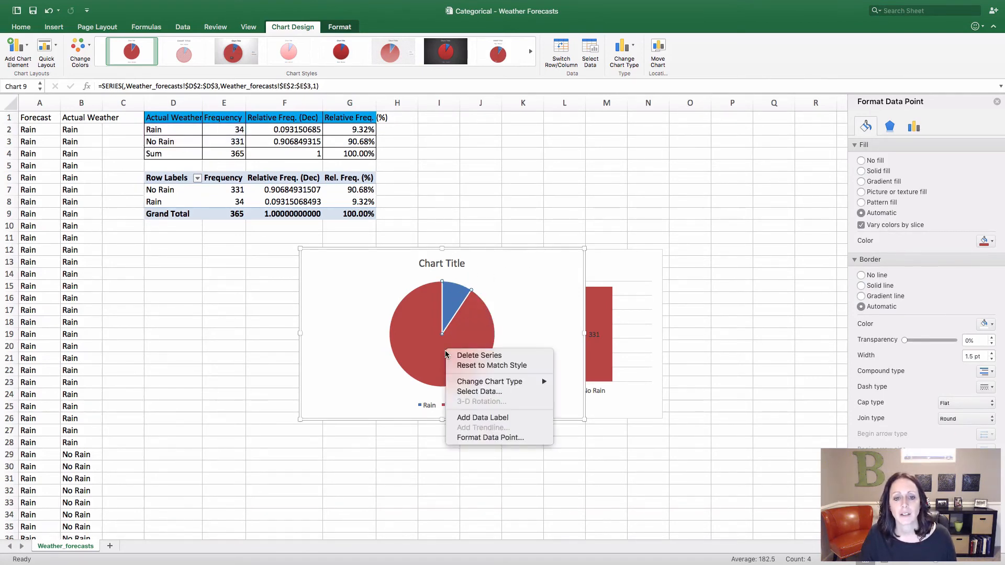
{"action": "left_click", "coordinate": [492, 417]}
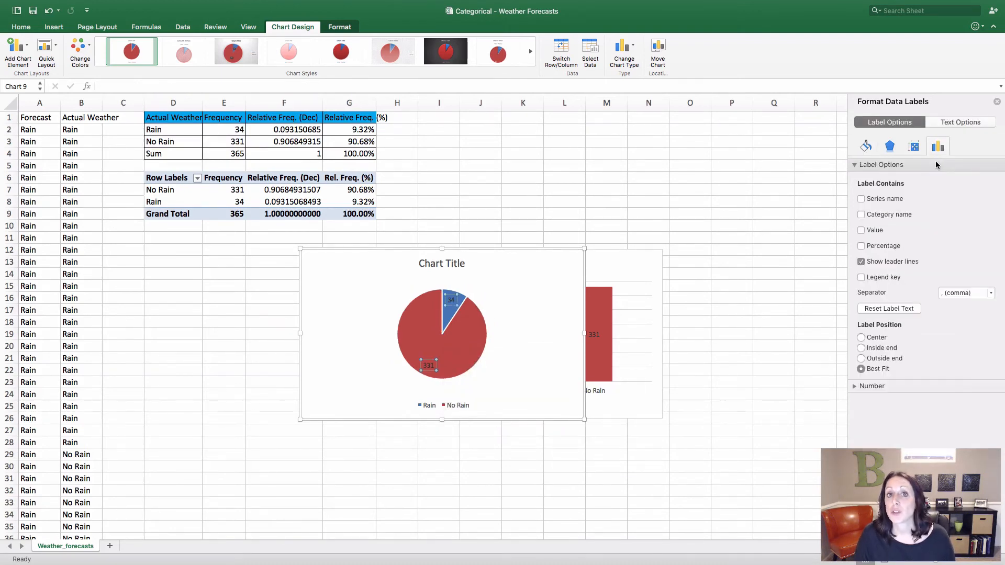
Make the pie chart's data labels show the category name without value or percentage, positioned at the center of the slices
{"action": "left_click", "coordinate": [861, 215]}
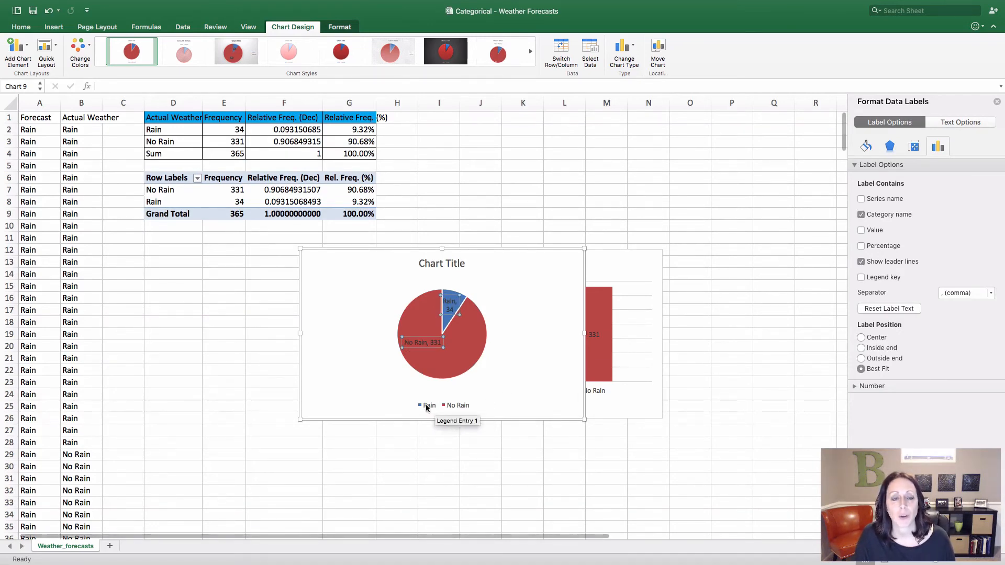
{"action": "left_click", "coordinate": [861, 231]}
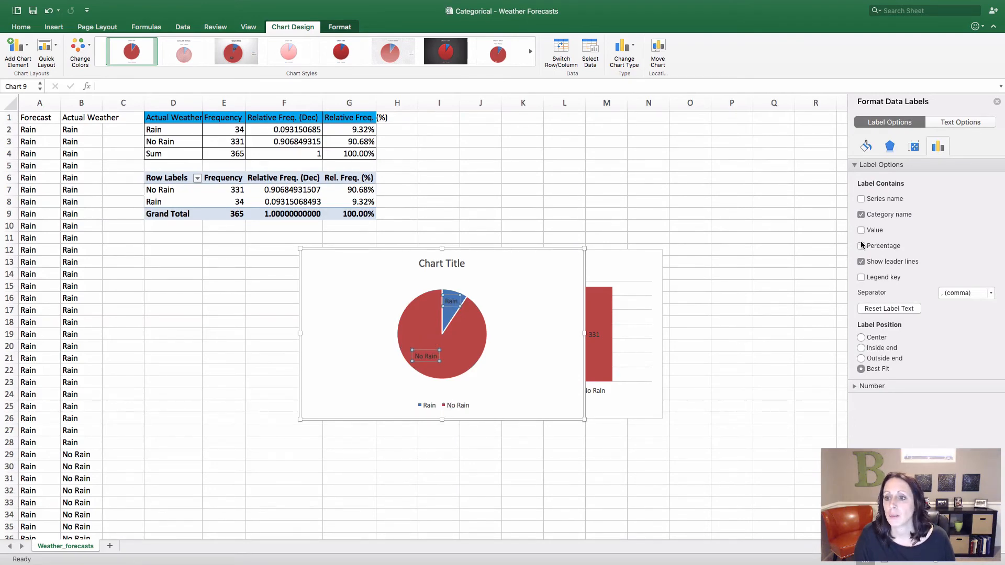
{"action": "left_click", "coordinate": [861, 247]}
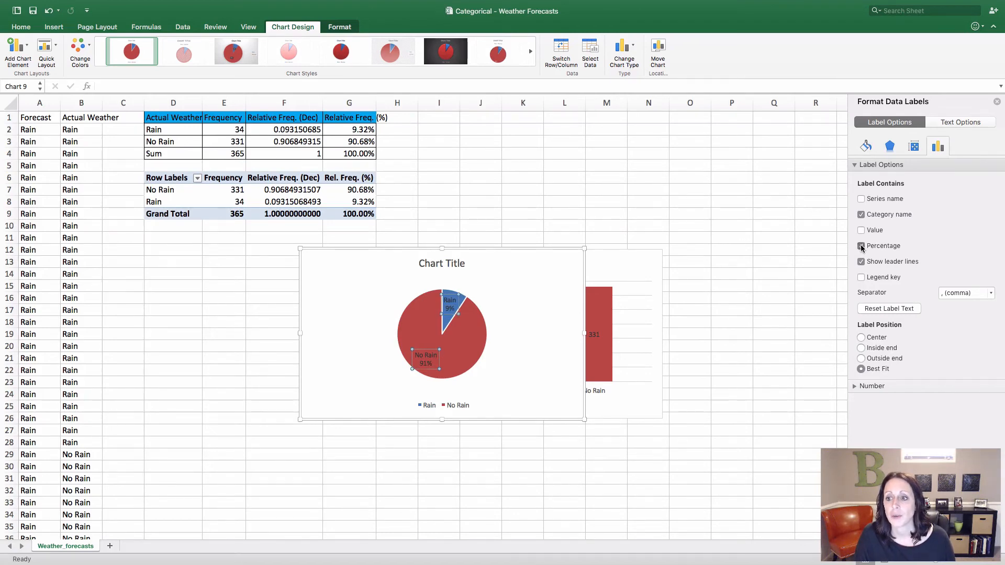
{"action": "left_click", "coordinate": [861, 246]}
{"action": "left_click", "coordinate": [861, 338]}
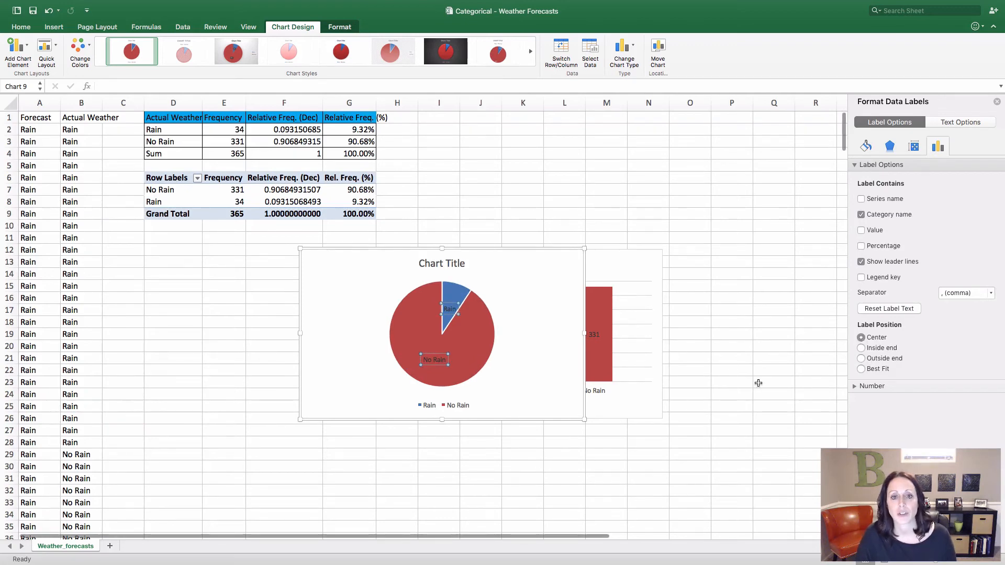
Move the pie chart to the left of the column chart so the two no longer overlap, and deselect it
{"action": "left_click", "coordinate": [751, 363]}
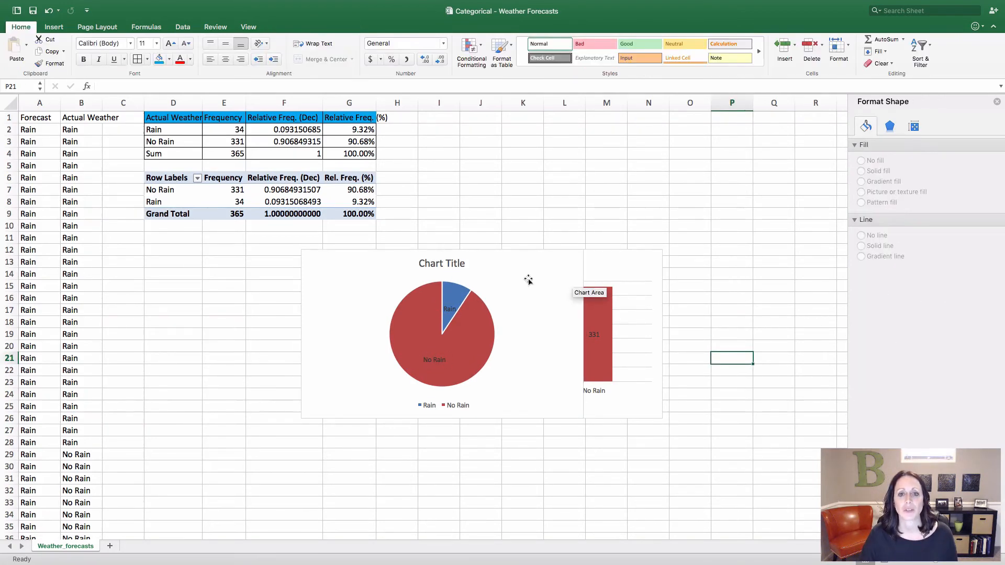
{"action": "left_click_drag", "start_coordinate": [518, 270], "coordinate": [299, 291]}
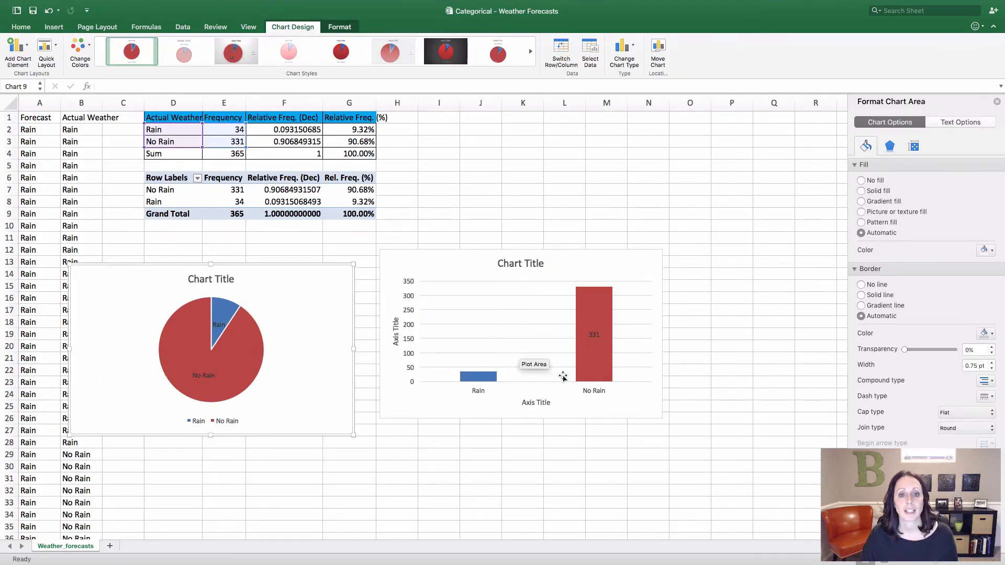
{"action": "left_click", "coordinate": [529, 450]}
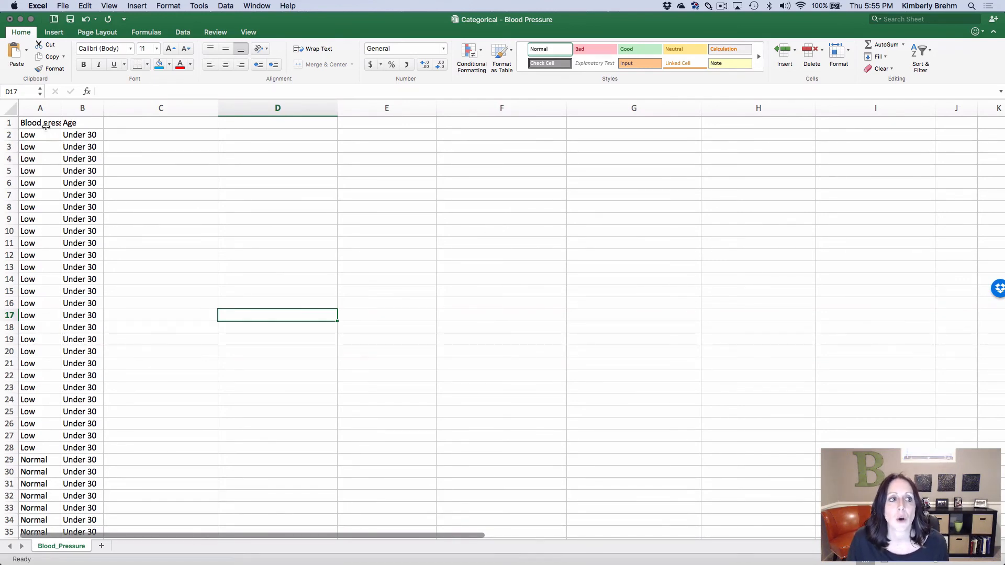
In the Blood Pressure workbook, create a PivotTable from the under-30 data in A1:B99, placed on the existing worksheet at D1
{"action": "scroll", "coordinate": [52, 217], "scroll_direction": "down", "scroll_amount": 20}
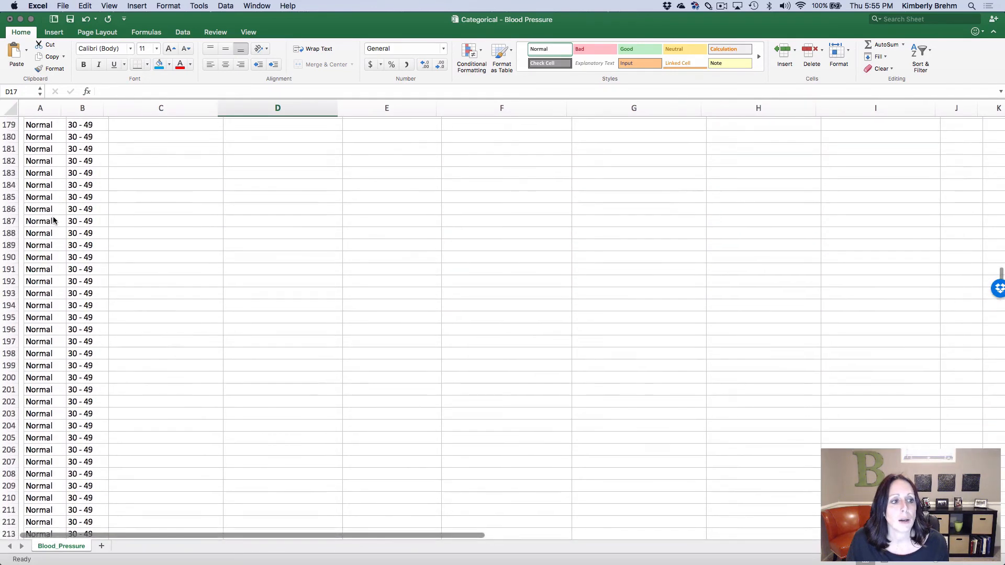
{"action": "scroll", "coordinate": [54, 220], "scroll_direction": "up", "scroll_amount": 15}
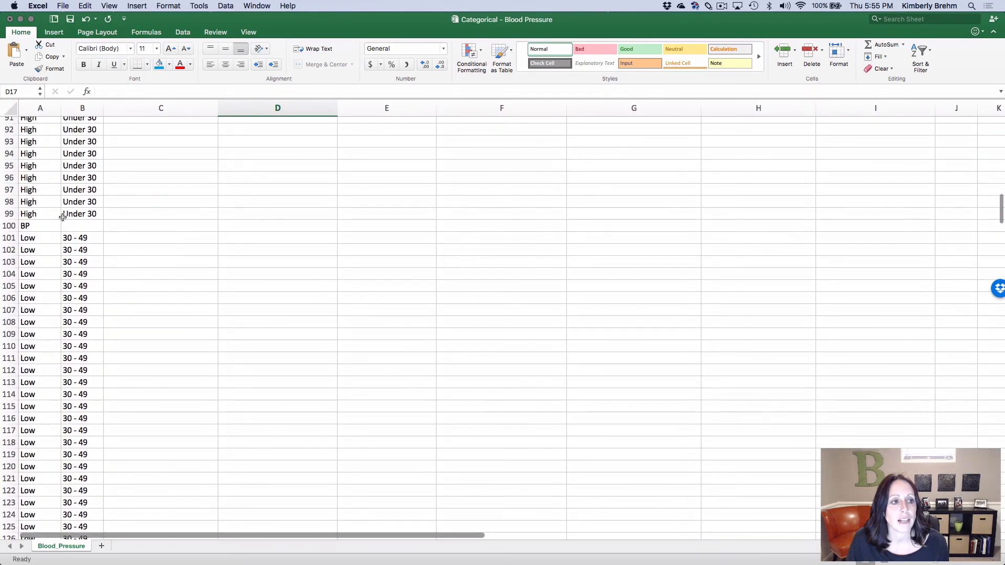
{"action": "left_click_drag", "start_coordinate": [62, 217], "coordinate": [4, 4]}
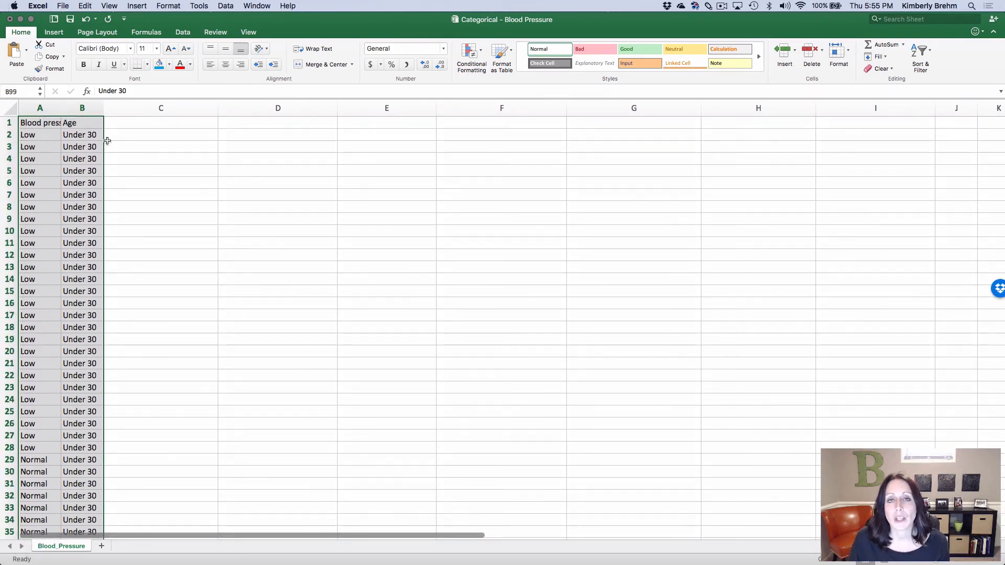
{"action": "left_click", "coordinate": [54, 32]}
{"action": "left_click", "coordinate": [15, 51]}
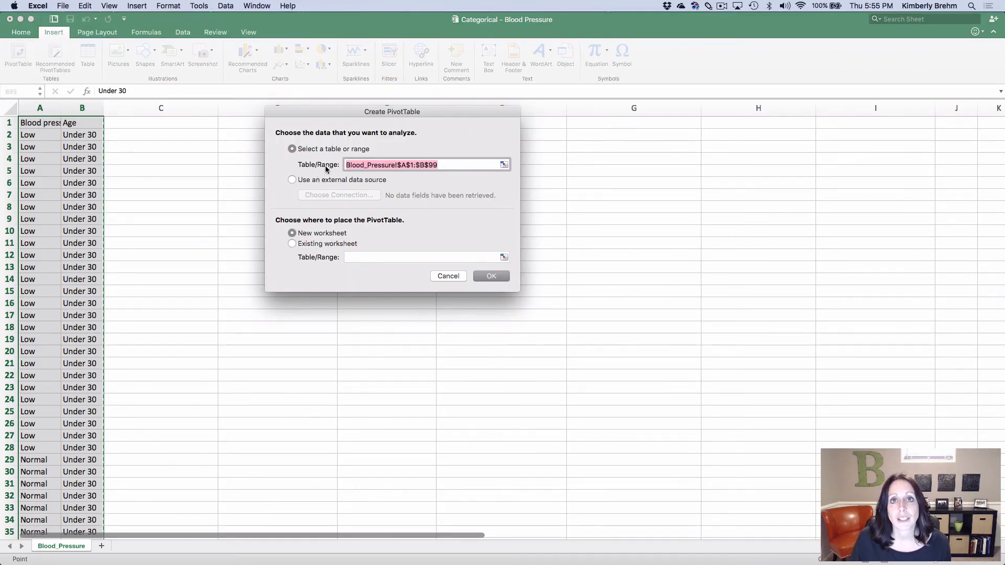
{"action": "left_click", "coordinate": [303, 244]}
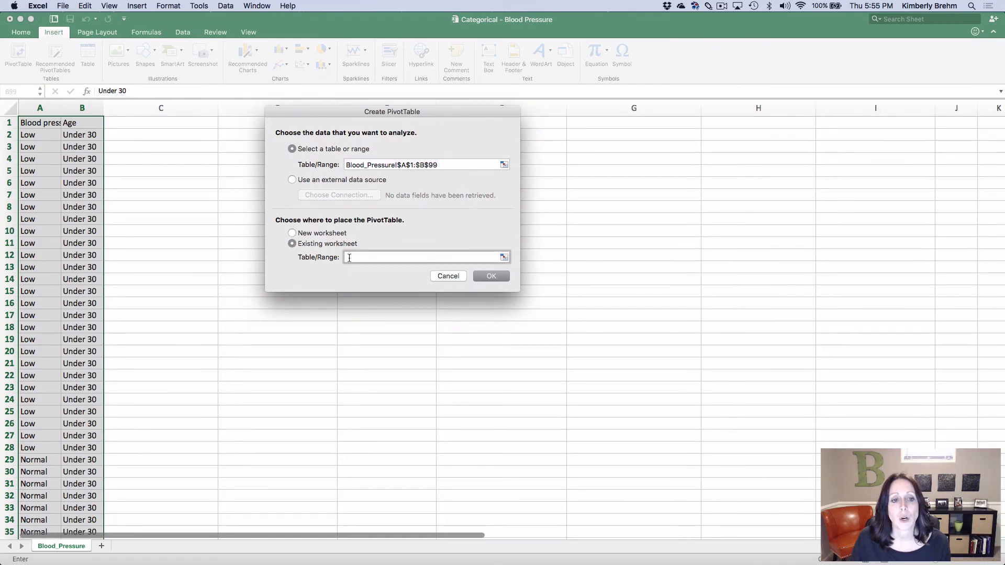
{"action": "left_click", "coordinate": [232, 127]}
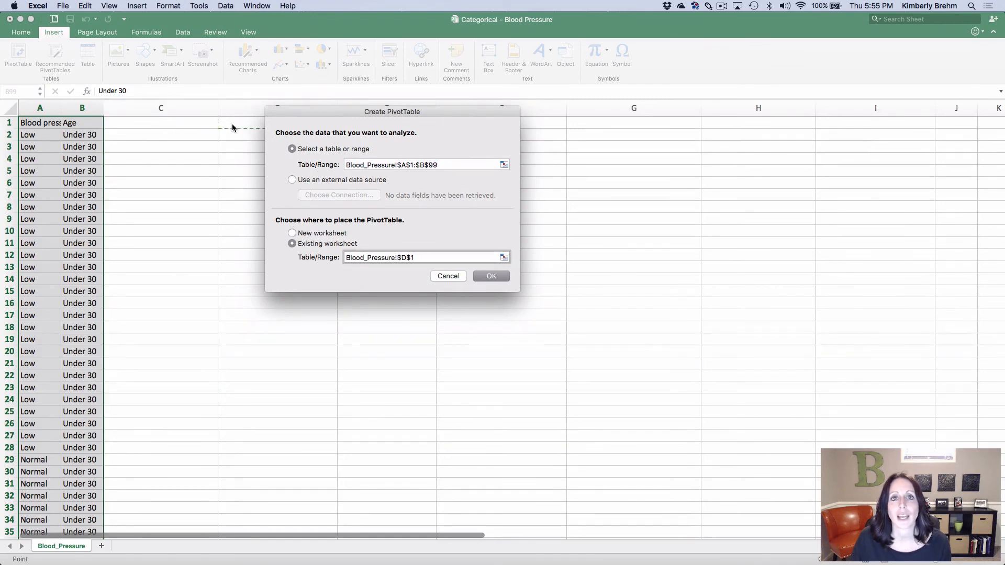
{"action": "left_click", "coordinate": [491, 276]}
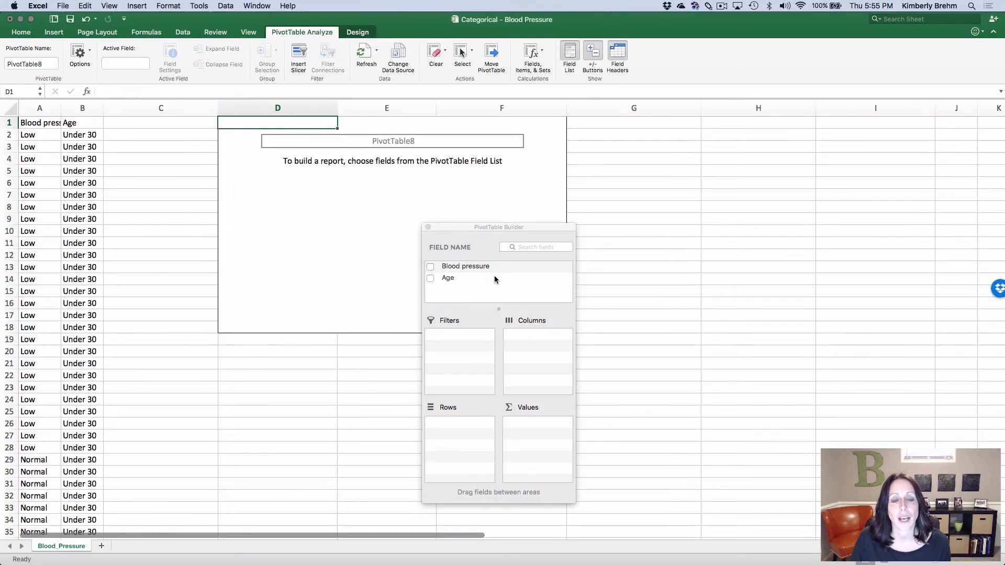
Build the PivotTable with Blood pressure as the row field and add Blood pressure twice as a value field
{"action": "left_click_drag", "start_coordinate": [542, 229], "coordinate": [717, 181]}
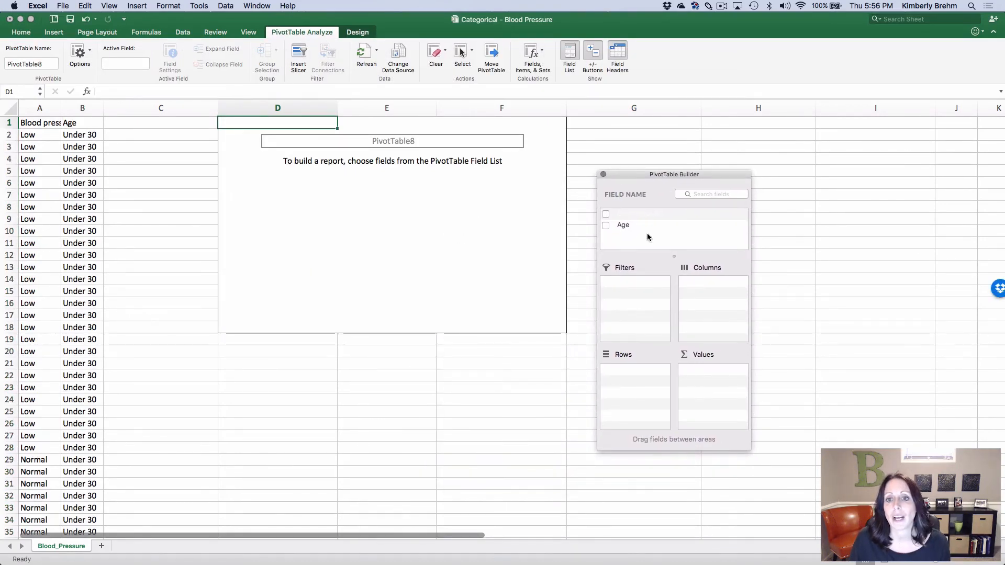
{"action": "left_click_drag", "start_coordinate": [618, 216], "coordinate": [629, 385]}
{"action": "left_click_drag", "start_coordinate": [623, 221], "coordinate": [709, 386]}
{"action": "left_click_drag", "start_coordinate": [623, 216], "coordinate": [696, 388]}
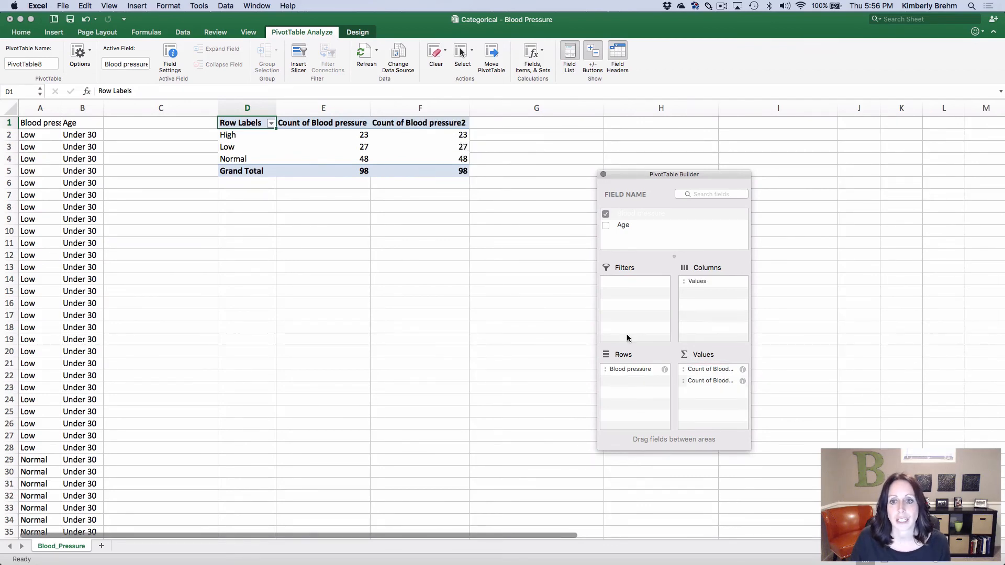
{"action": "left_click_drag", "start_coordinate": [626, 219], "coordinate": [830, 444]}
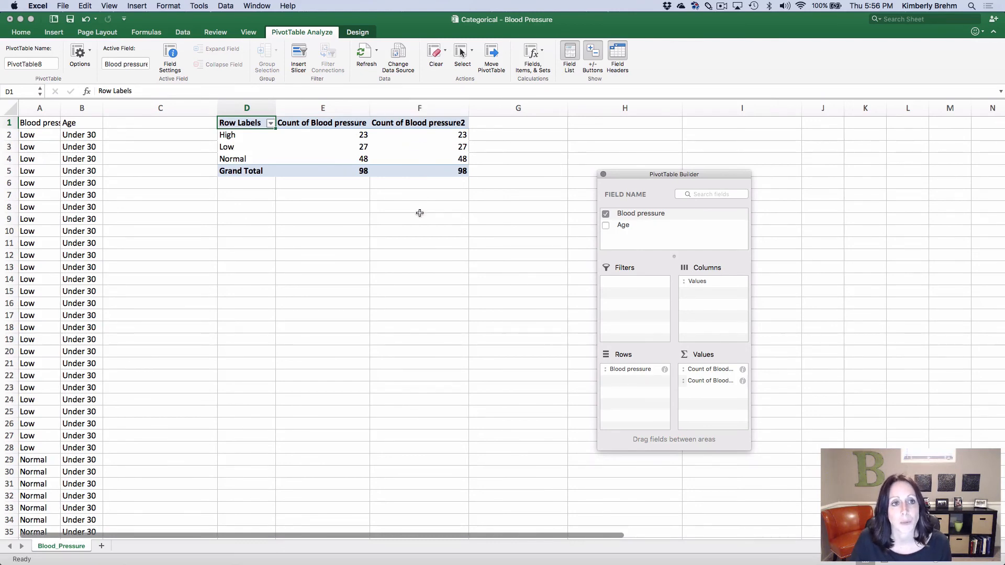
Rename the first Blood pressure count field as Frequency
{"action": "left_click", "coordinate": [743, 370]}
{"action": "type", "text": "Frequency"}
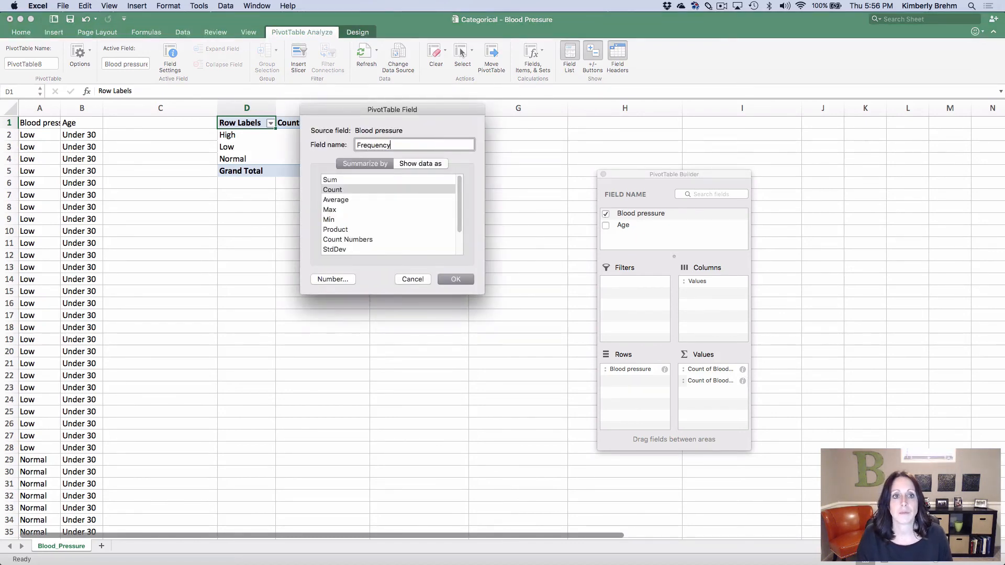
{"action": "key", "text": "Return"}
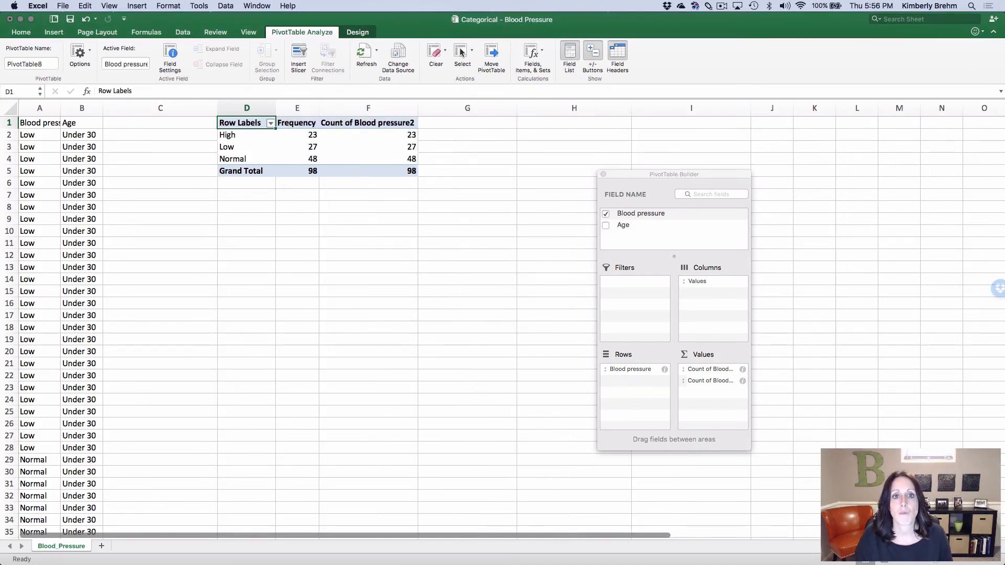
Rename the second Blood pressure count field as Relative Frequency and show its data as % of column
{"action": "left_click", "coordinate": [743, 381]}
{"action": "type", "text": "Rep"}
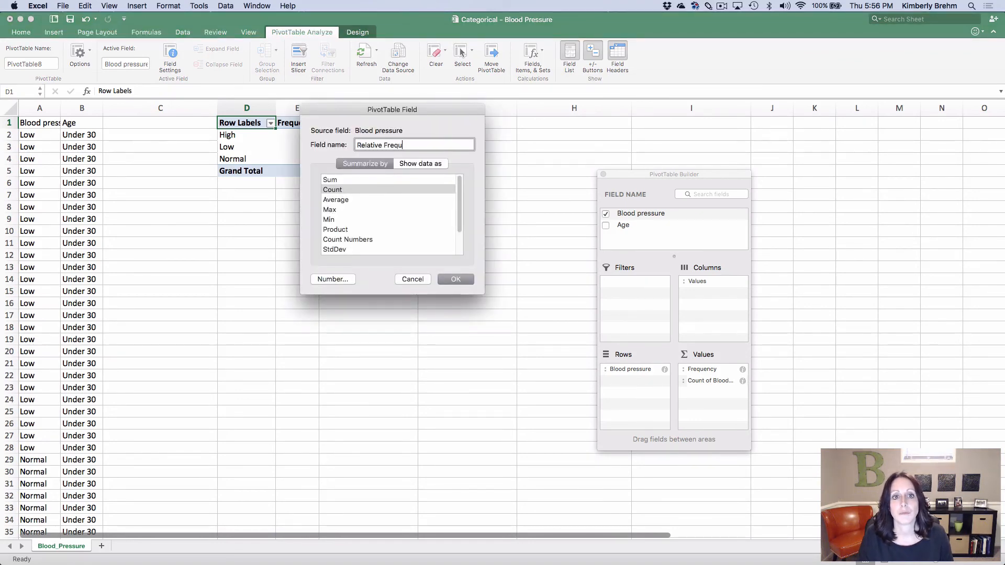
{"action": "left_click", "coordinate": [427, 166]}
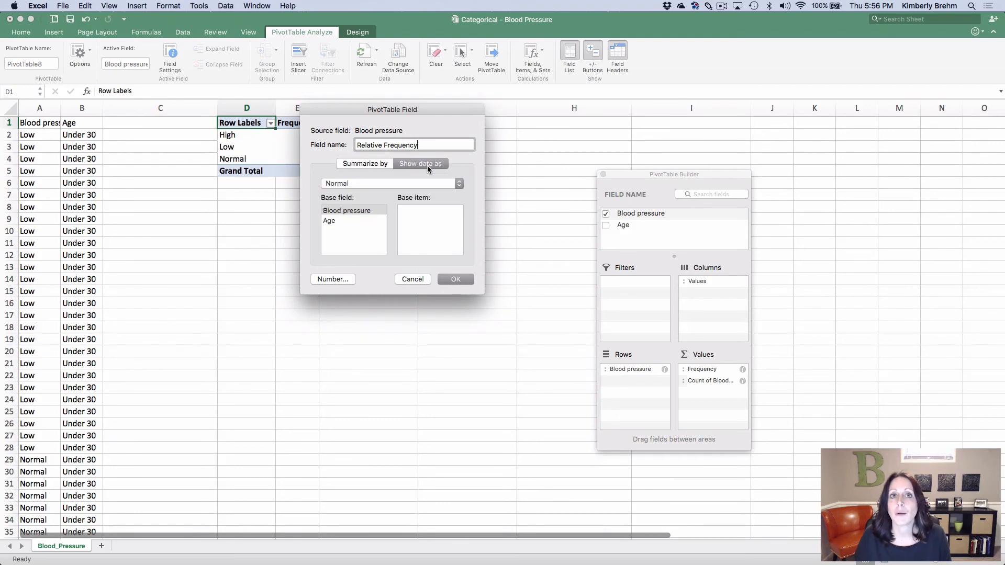
{"action": "left_click", "coordinate": [419, 183]}
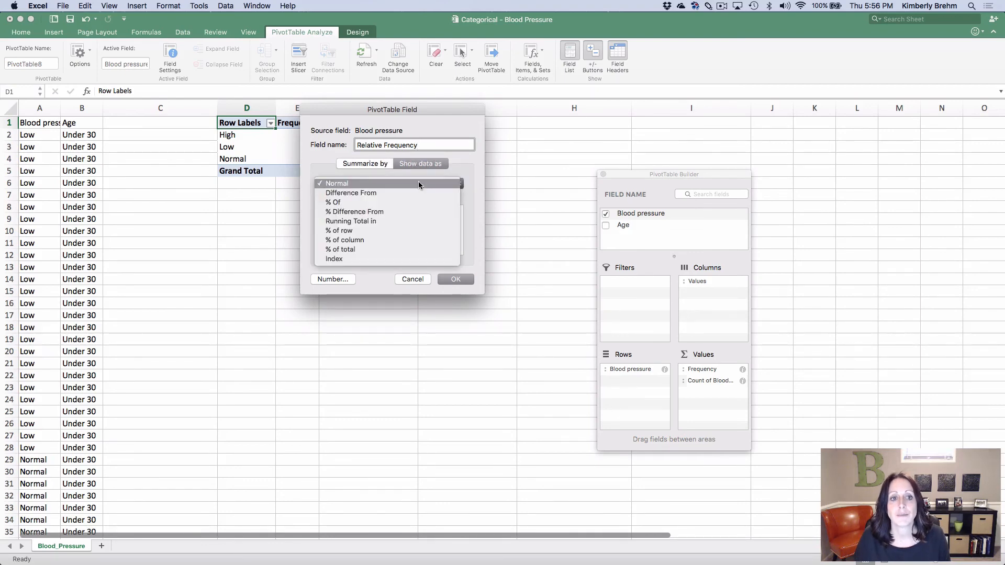
{"action": "left_click", "coordinate": [355, 241]}
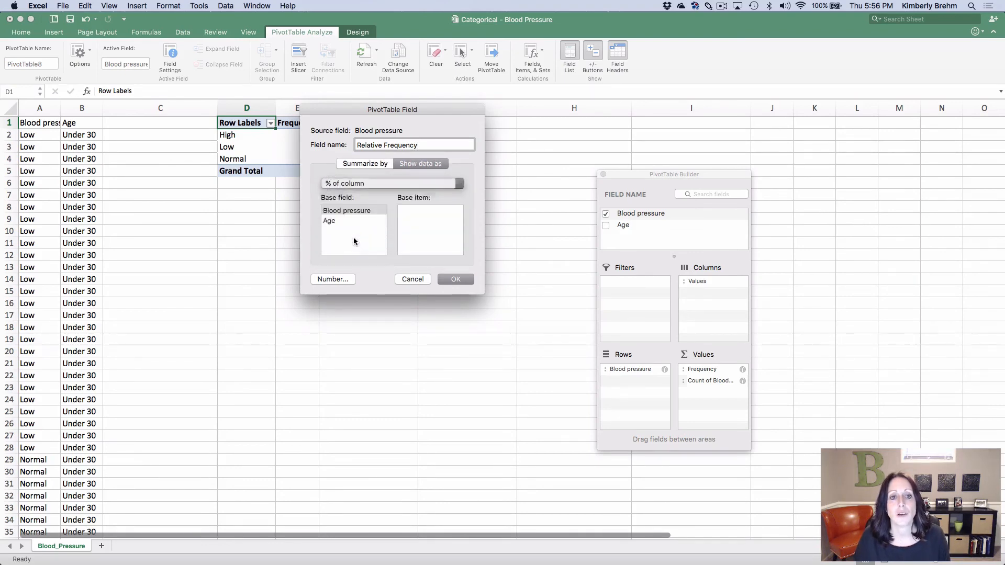
{"action": "left_click", "coordinate": [454, 280]}
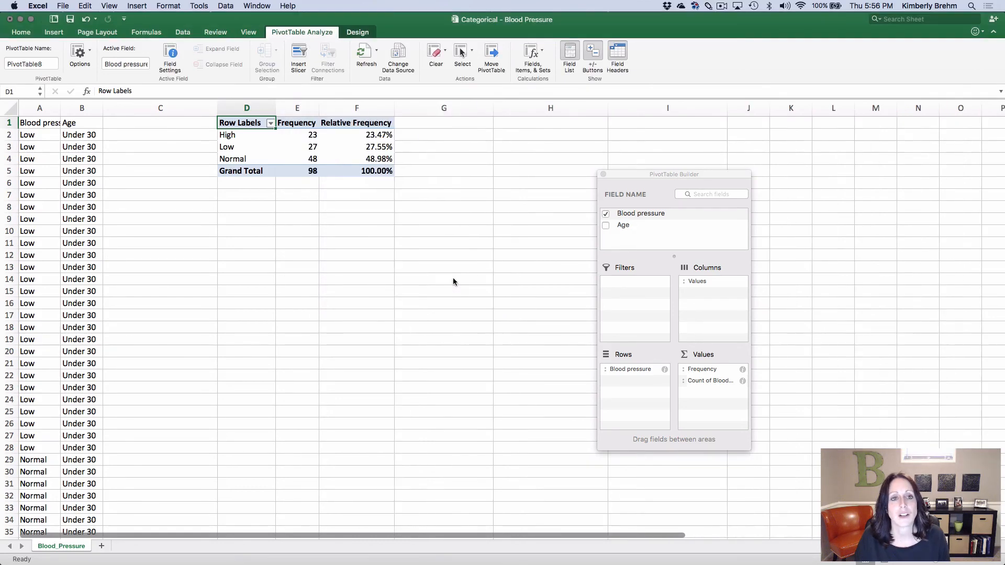
{"action": "left_click", "coordinate": [498, 301]}
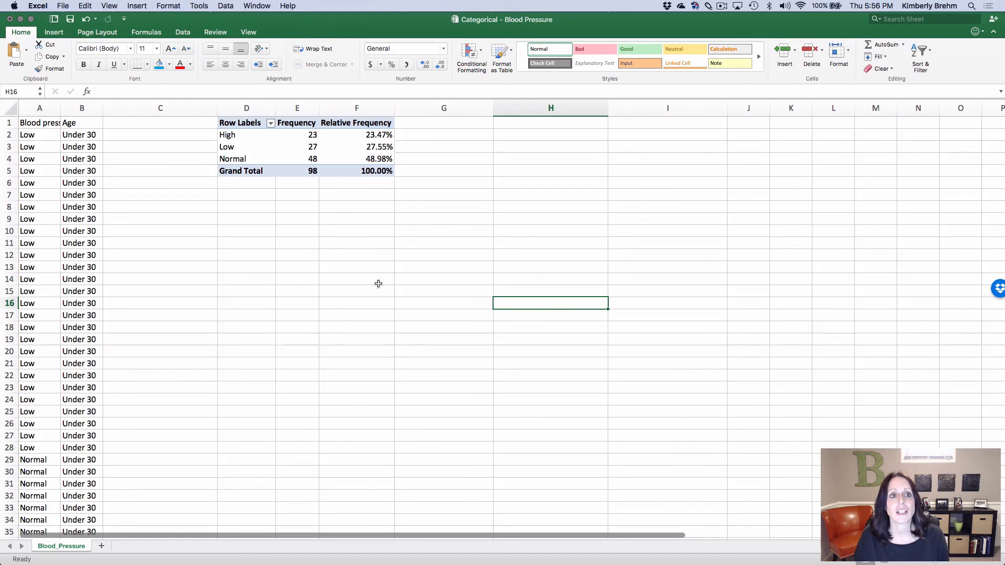
{"action": "left_click", "coordinate": [362, 257]}
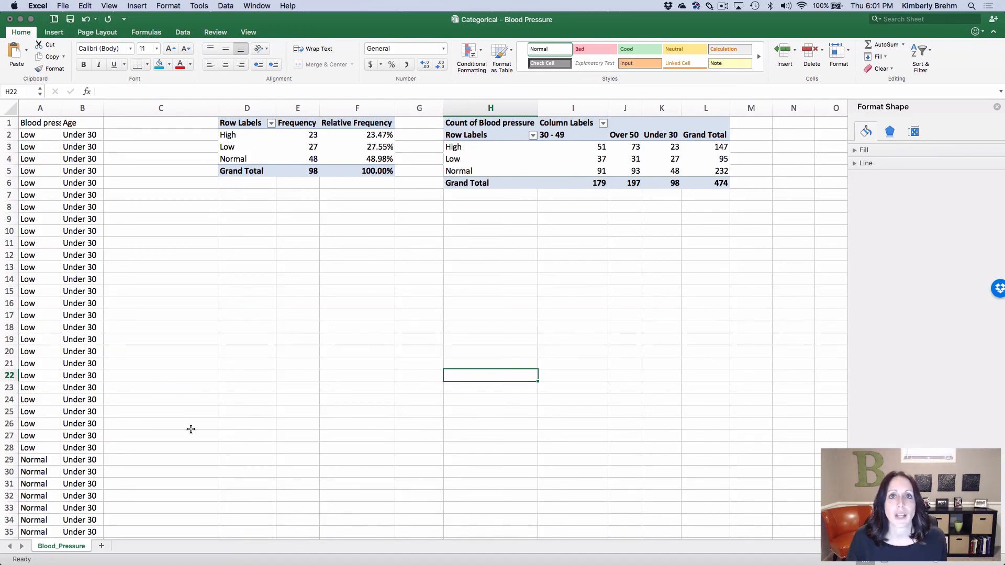
{"action": "left_click", "coordinate": [361, 313]}
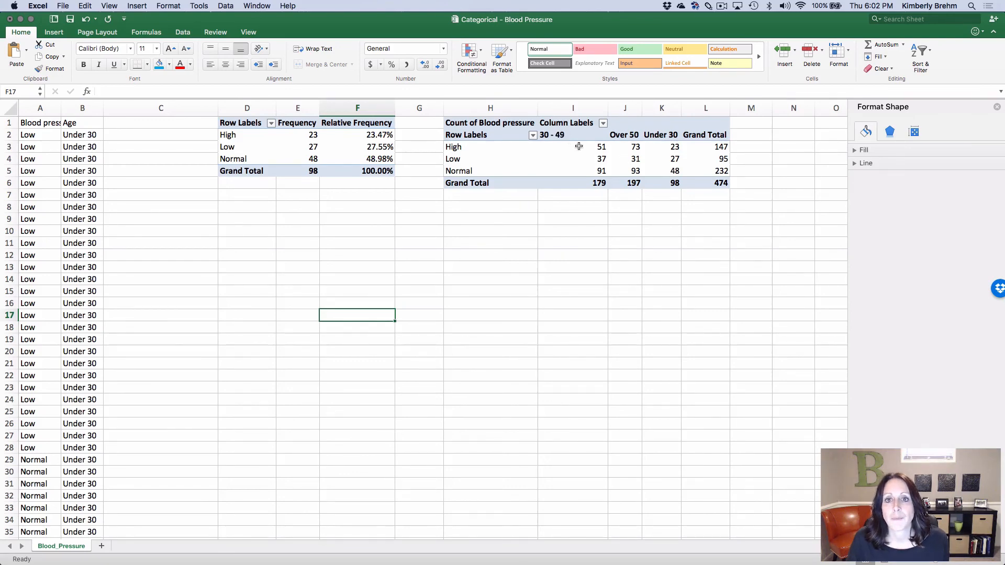
Insert a clustered column chart of the 30 - 49 age group's counts in I3:I5 and move it below the first PivotTable
{"action": "mouse_move", "coordinate": [568, 134]}
{"action": "left_mouse_down"}
{"action": "mouse_move", "coordinate": [570, 171]}
{"action": "mouse_move", "coordinate": [578, 153]}
{"action": "mouse_move", "coordinate": [578, 171]}
{"action": "left_mouse_up"}
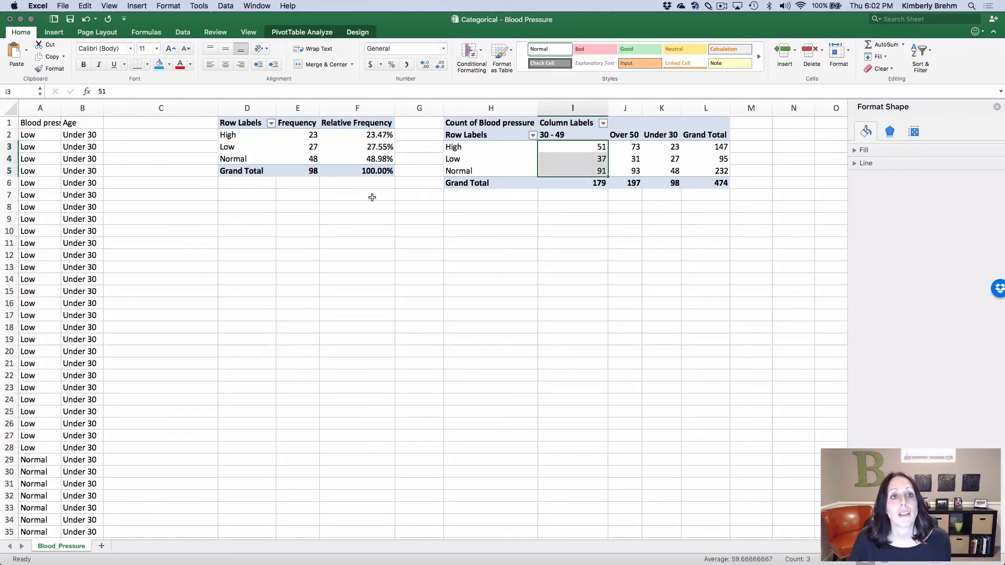
{"action": "left_click", "coordinate": [50, 33]}
{"action": "left_click", "coordinate": [246, 58]}
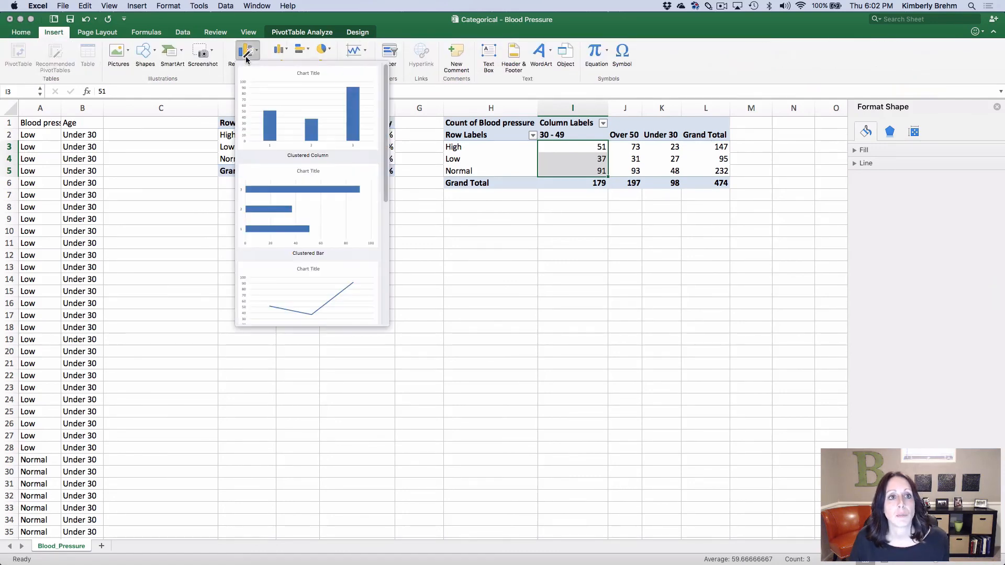
{"action": "left_click", "coordinate": [265, 105]}
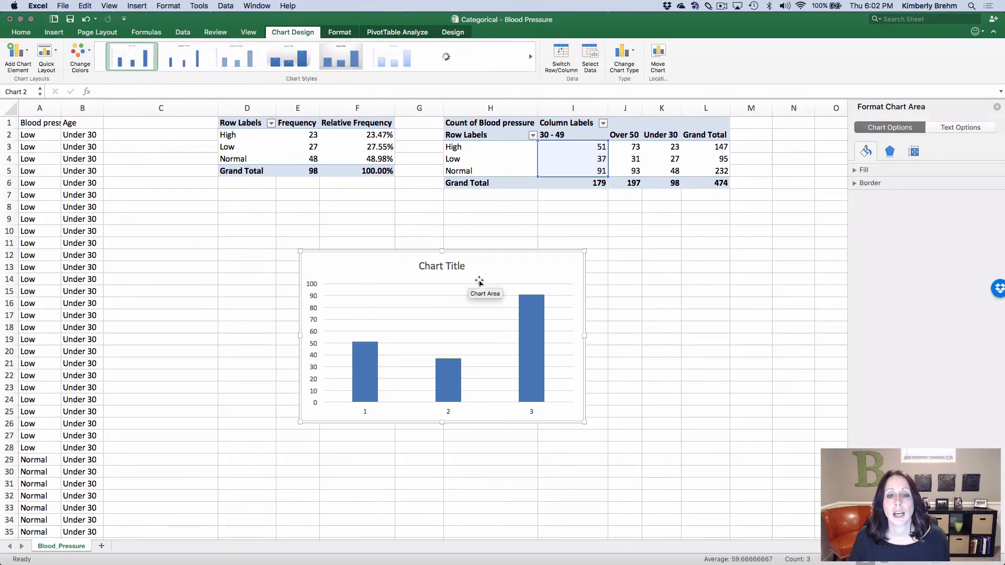
{"action": "left_click", "coordinate": [446, 266]}
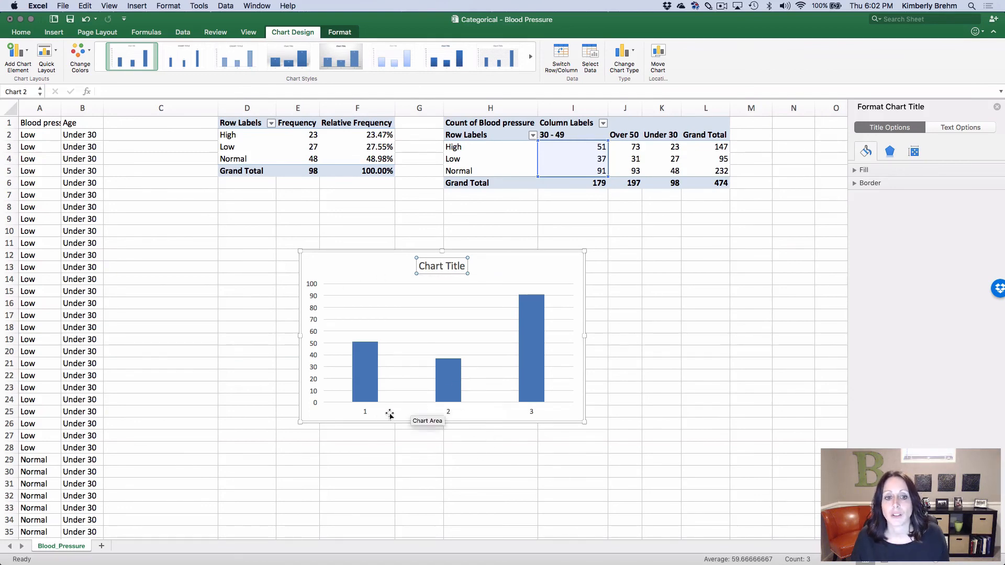
{"action": "left_click_drag", "start_coordinate": [540, 267], "coordinate": [422, 259]}
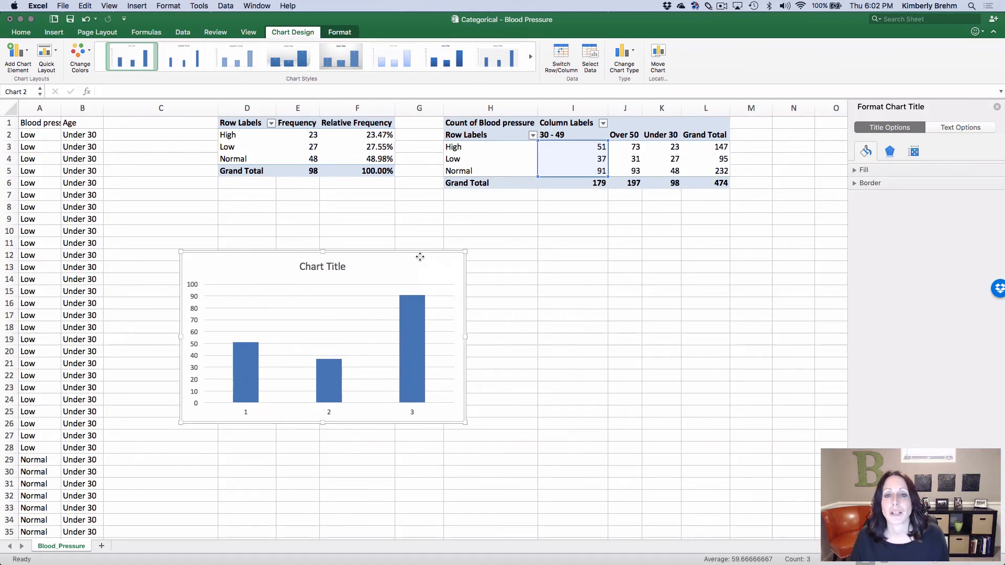
Insert a pie chart of the Over 50 age group's counts in J3:J5 and move it to the right of the column chart
{"action": "left_click_drag", "start_coordinate": [631, 147], "coordinate": [632, 171]}
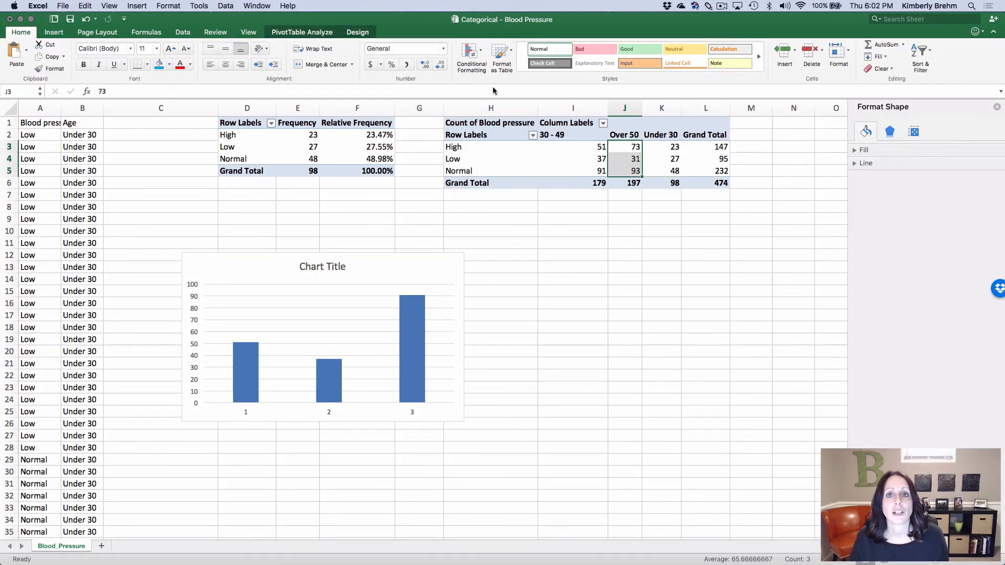
{"action": "left_click", "coordinate": [54, 32]}
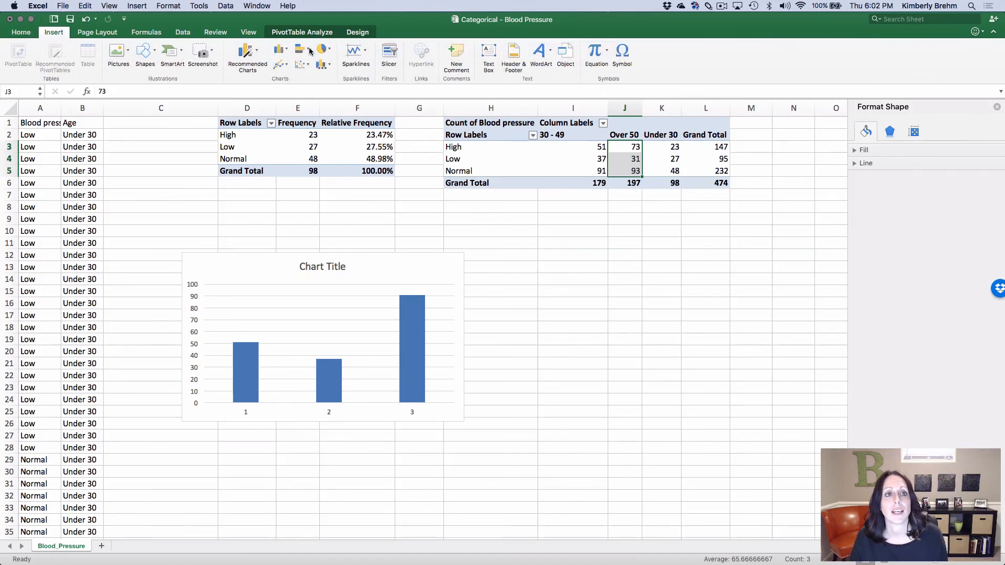
{"action": "left_click", "coordinate": [247, 52]}
{"action": "scroll", "coordinate": [296, 209], "scroll_direction": "down", "scroll_amount": 3}
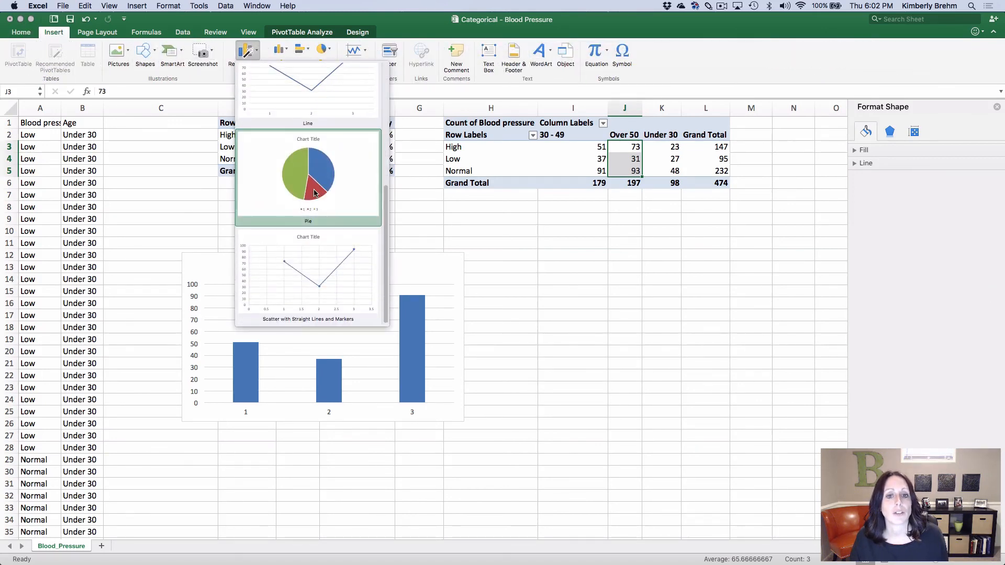
{"action": "left_click", "coordinate": [298, 205]}
{"action": "left_click_drag", "start_coordinate": [491, 251], "coordinate": [570, 274]}
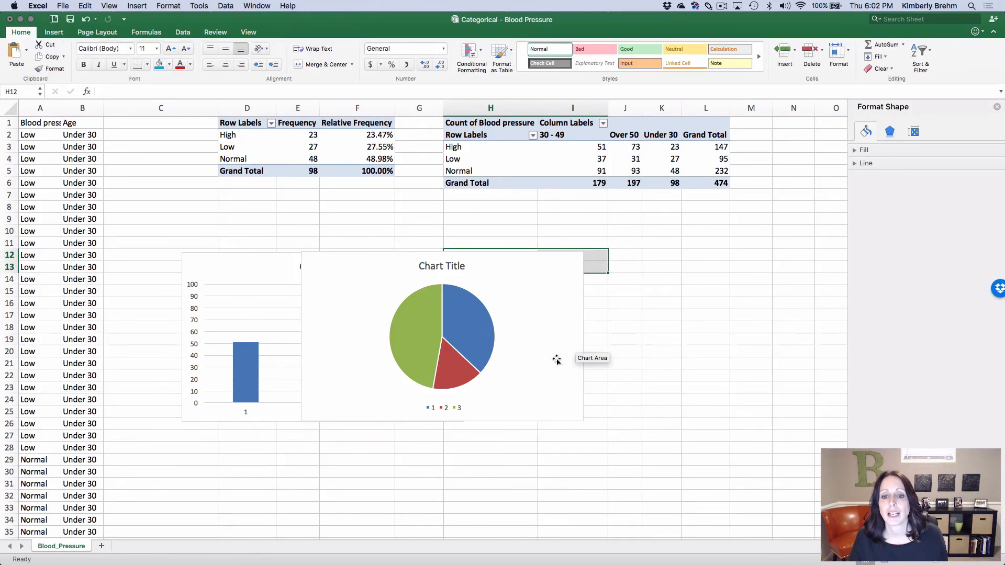
{"action": "left_click_drag", "start_coordinate": [557, 360], "coordinate": [747, 366]}
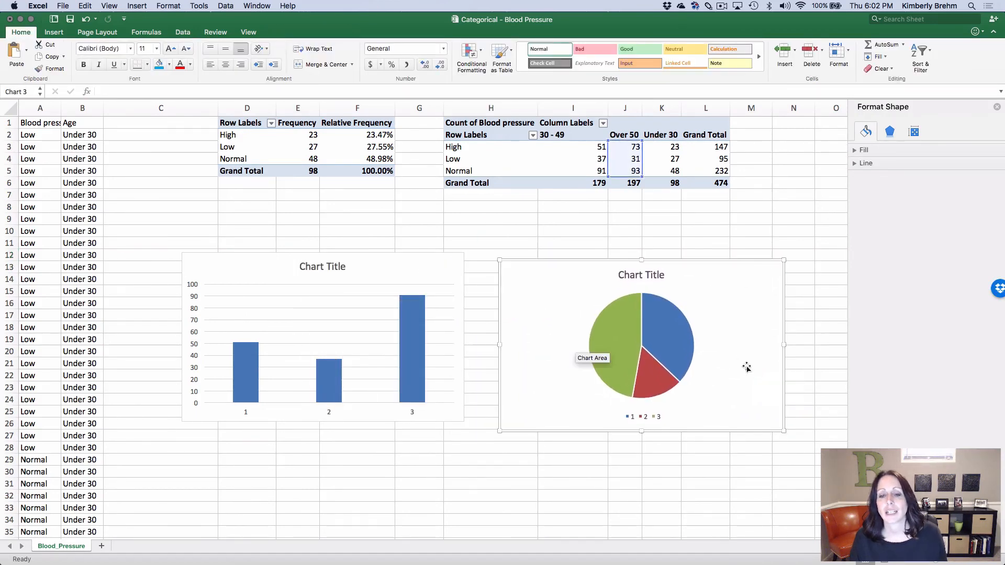